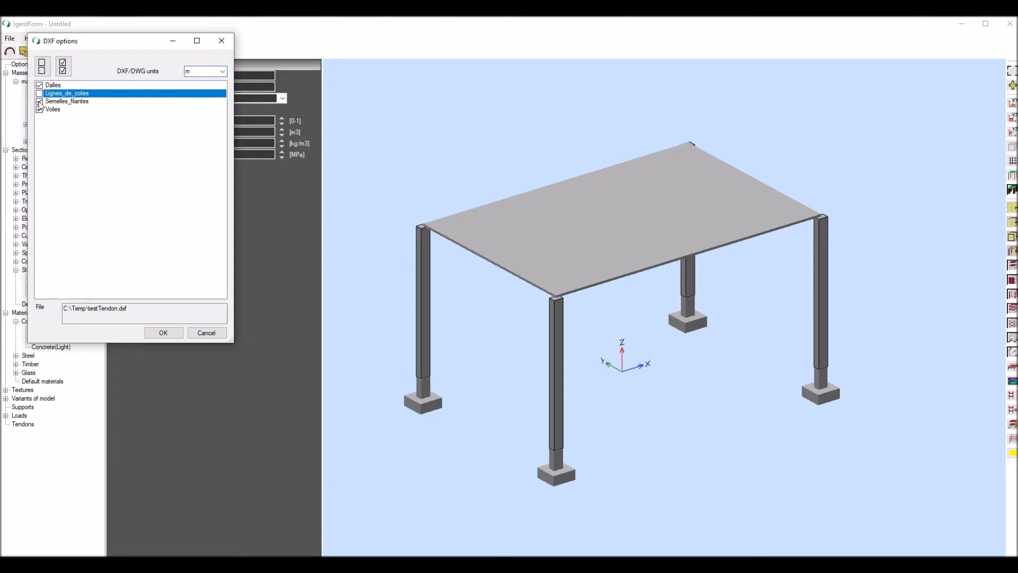
- Exclude the Semelles_filantes layer and load testTendon.dxf in metres as the drawing base
{"action": "left_click", "coordinate": [39, 102]}
{"action": "left_click", "coordinate": [163, 332]}
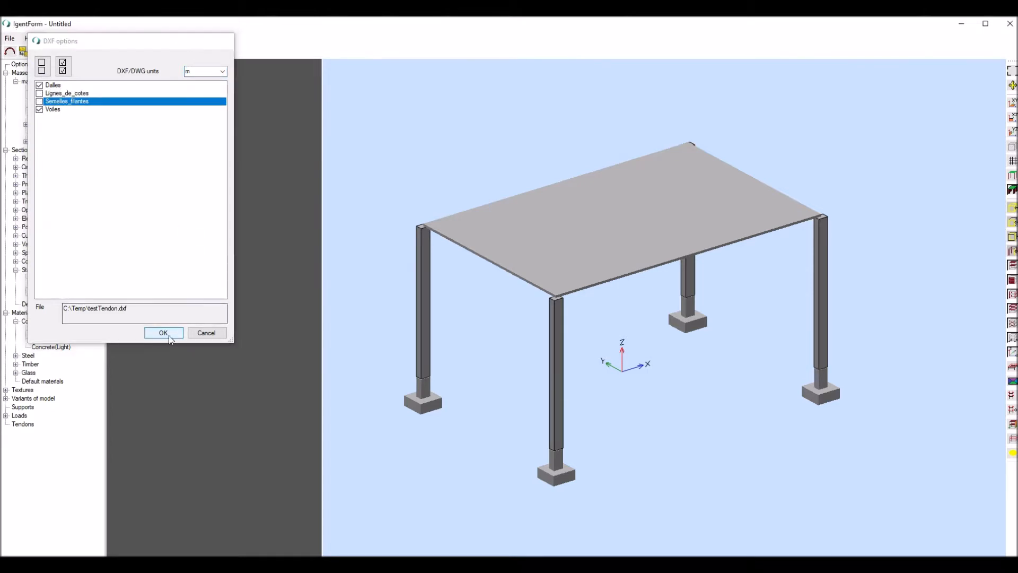
{"action": "scroll", "coordinate": [427, 212], "scroll_direction": "down", "scroll_amount": 2}
{"action": "scroll", "coordinate": [482, 259], "scroll_direction": "up", "scroll_amount": 4}
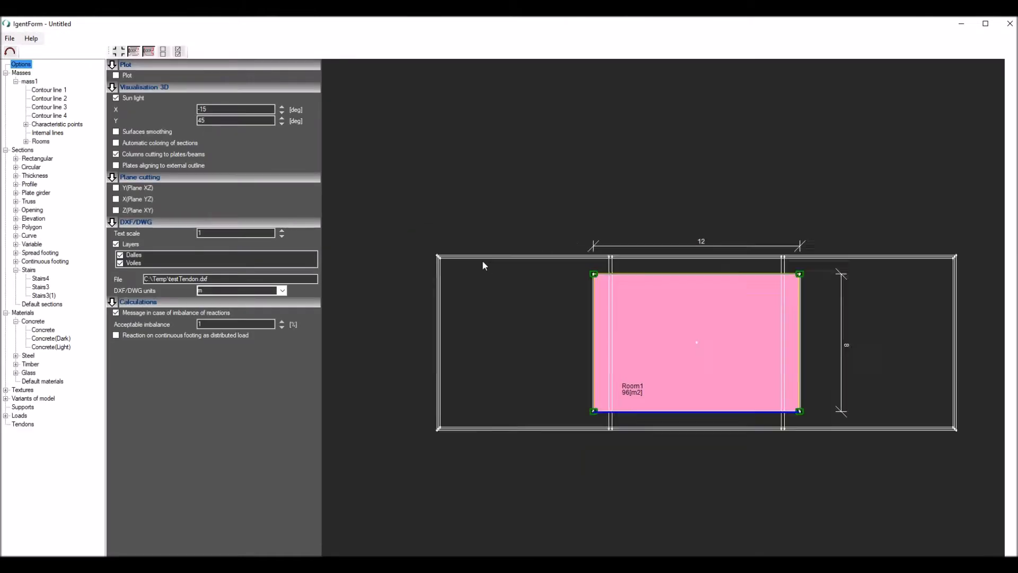
{"action": "scroll", "coordinate": [413, 212], "scroll_direction": "down", "scroll_amount": 2}
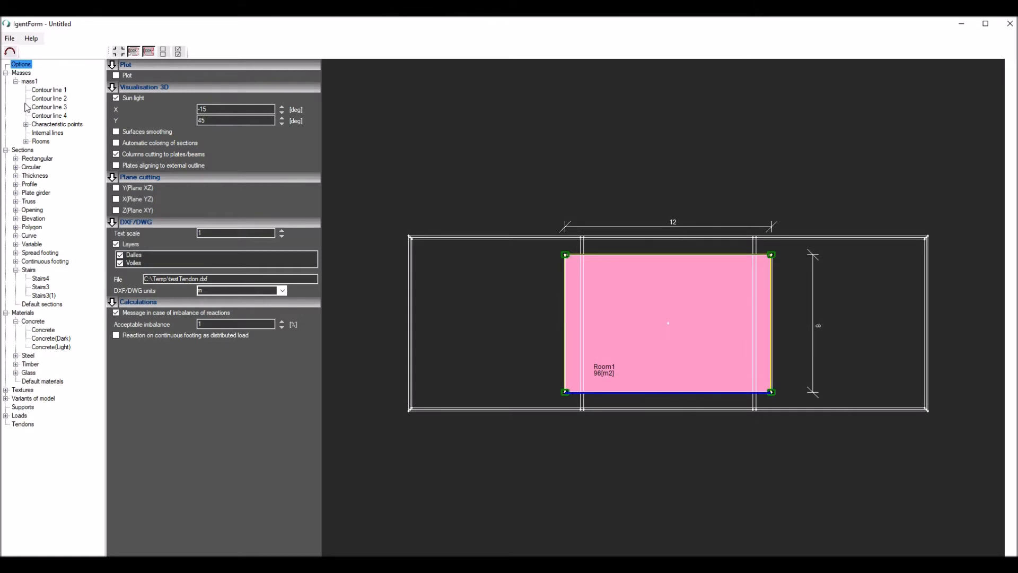
- Add a new mass and graphically trace its rectangular contour through the outer wall axis corners of the DXF plan
{"action": "left_click", "coordinate": [27, 82]}
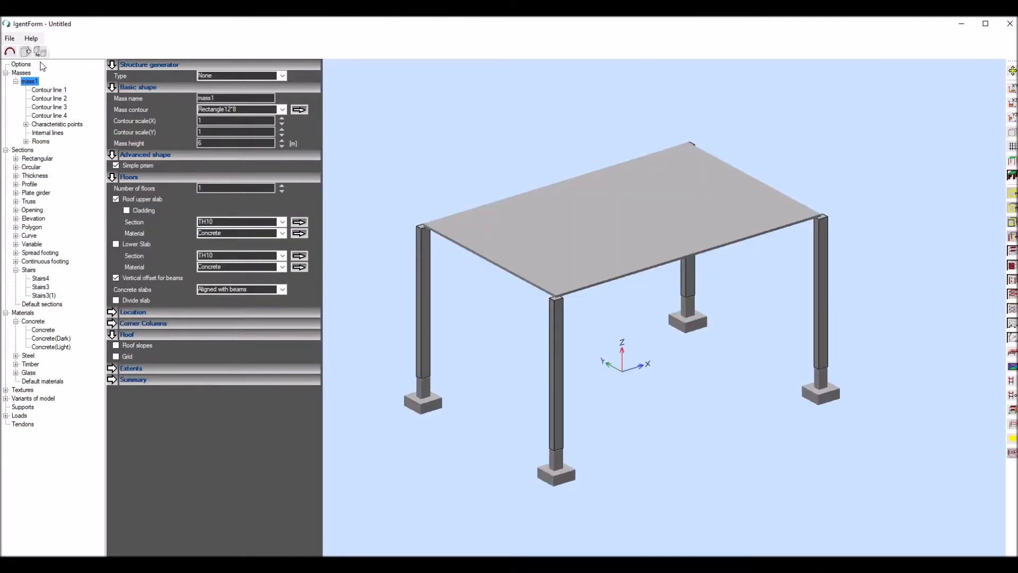
{"action": "left_click", "coordinate": [25, 52]}
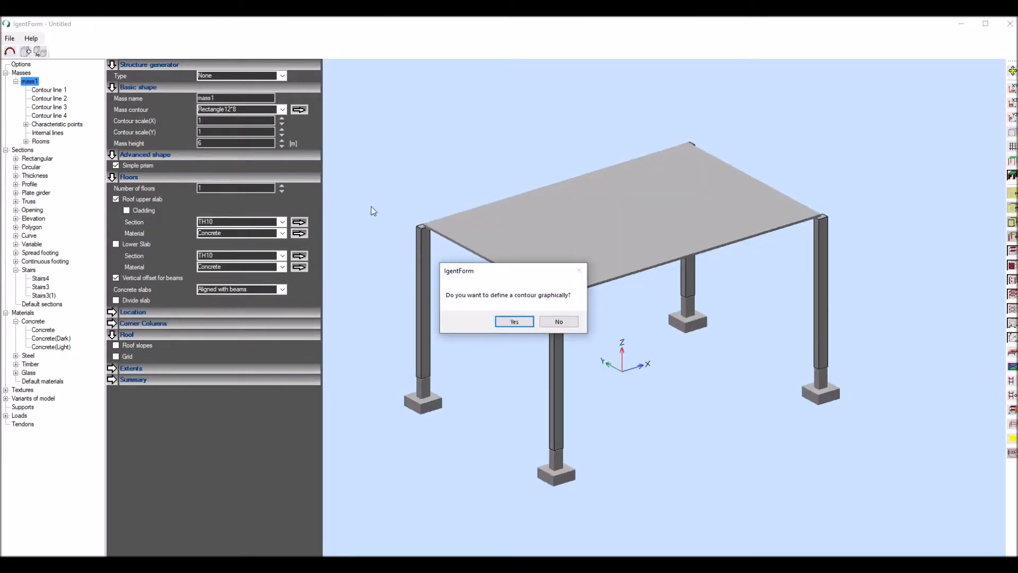
{"action": "left_click", "coordinate": [512, 321]}
{"action": "scroll", "coordinate": [413, 238], "scroll_direction": "up", "scroll_amount": 5}
{"action": "scroll", "coordinate": [413, 239], "scroll_direction": "down", "scroll_amount": 1}
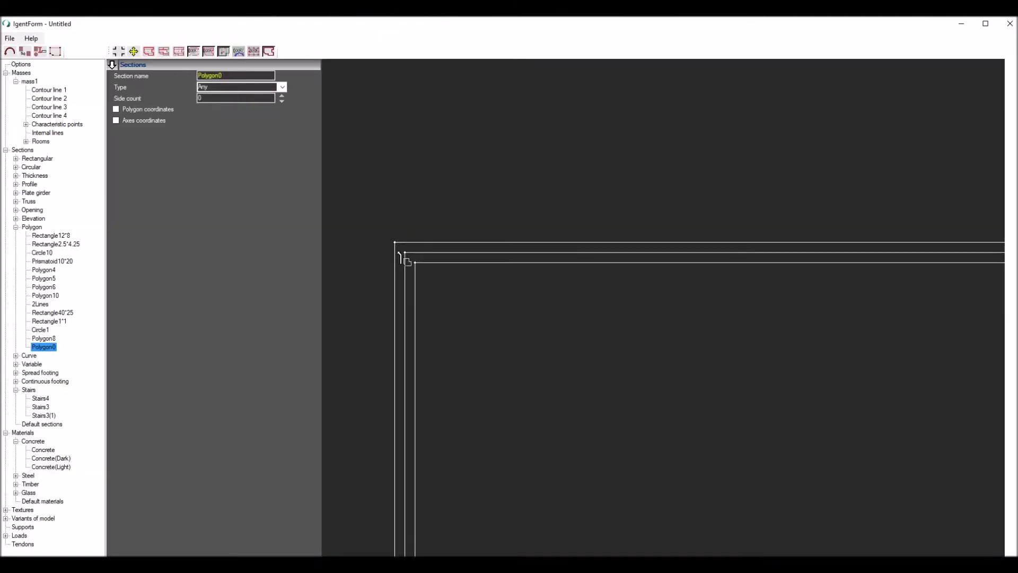
{"action": "scroll", "coordinate": [382, 217], "scroll_direction": "down", "scroll_amount": 3}
{"action": "scroll", "coordinate": [480, 210], "scroll_direction": "down", "scroll_amount": 2}
{"action": "scroll", "coordinate": [788, 218], "scroll_direction": "up", "scroll_amount": 4}
{"action": "scroll", "coordinate": [775, 203], "scroll_direction": "down", "scroll_amount": 3}
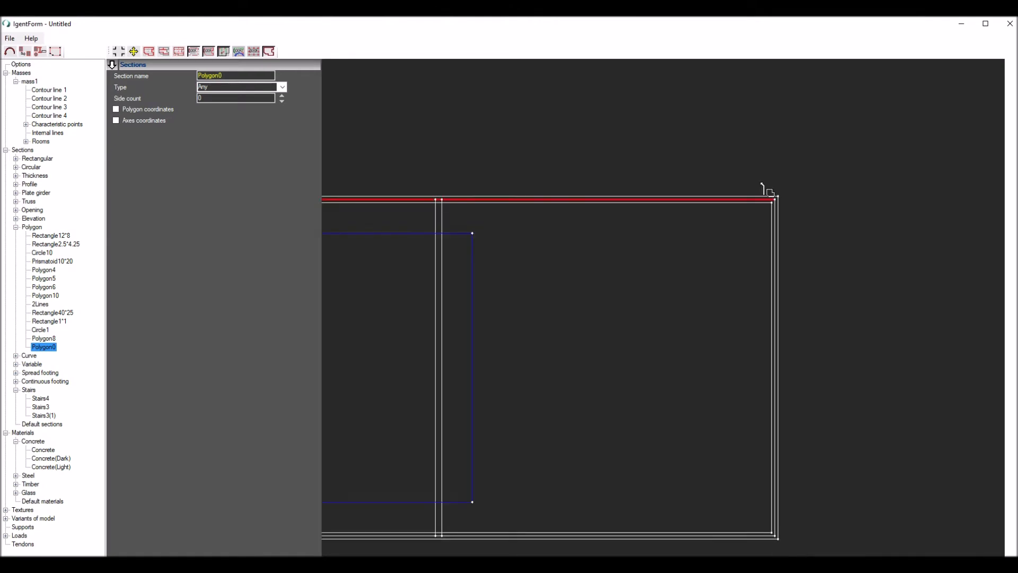
{"action": "scroll", "coordinate": [775, 529], "scroll_direction": "up", "scroll_amount": 4}
{"action": "left_click", "coordinate": [790, 488]}
{"action": "scroll", "coordinate": [909, 420], "scroll_direction": "down", "scroll_amount": 3}
{"action": "scroll", "coordinate": [497, 419], "scroll_direction": "up", "scroll_amount": 2}
{"action": "scroll", "coordinate": [483, 416], "scroll_direction": "up", "scroll_amount": 3}
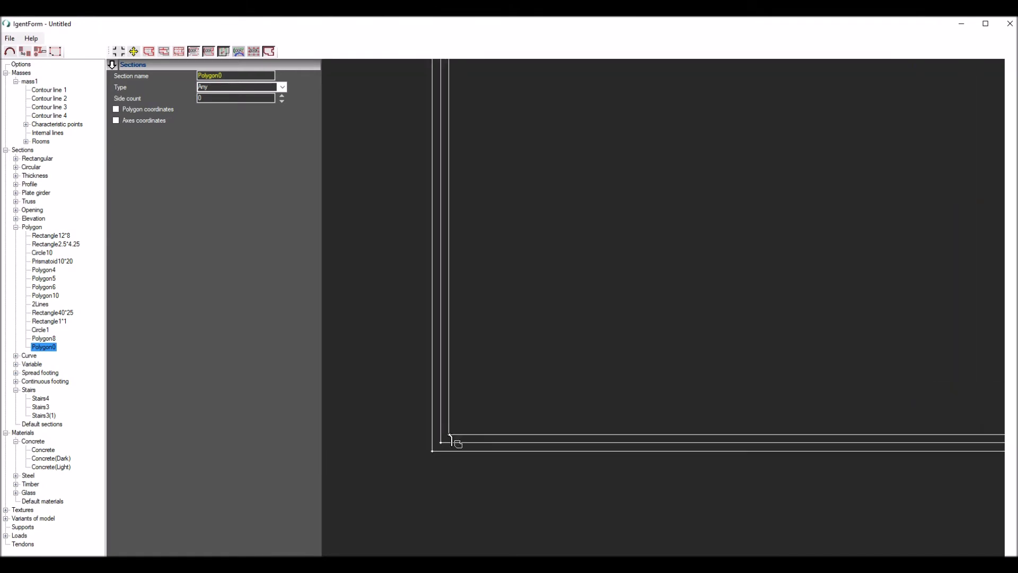
{"action": "left_click", "coordinate": [442, 447]}
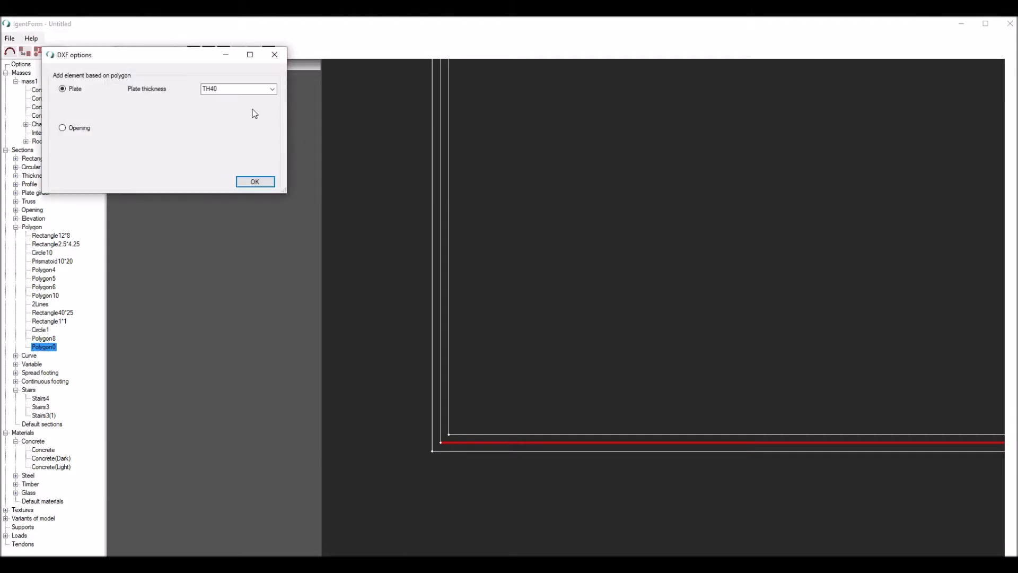
- Create a TH40 plate from the contour, replacing the existing masses and adding no further section
{"action": "left_click", "coordinate": [255, 181]}
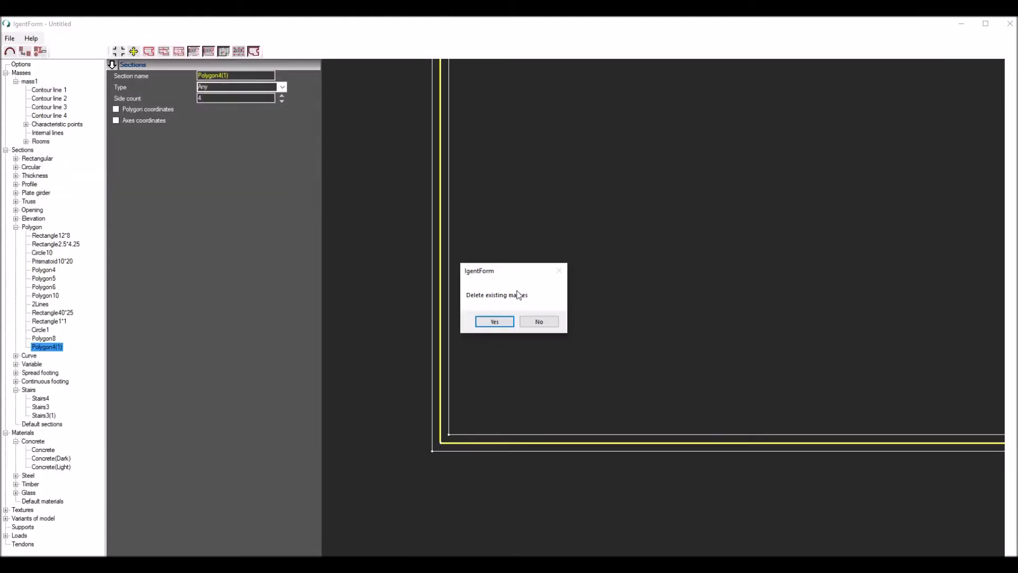
{"action": "left_click", "coordinate": [496, 321]}
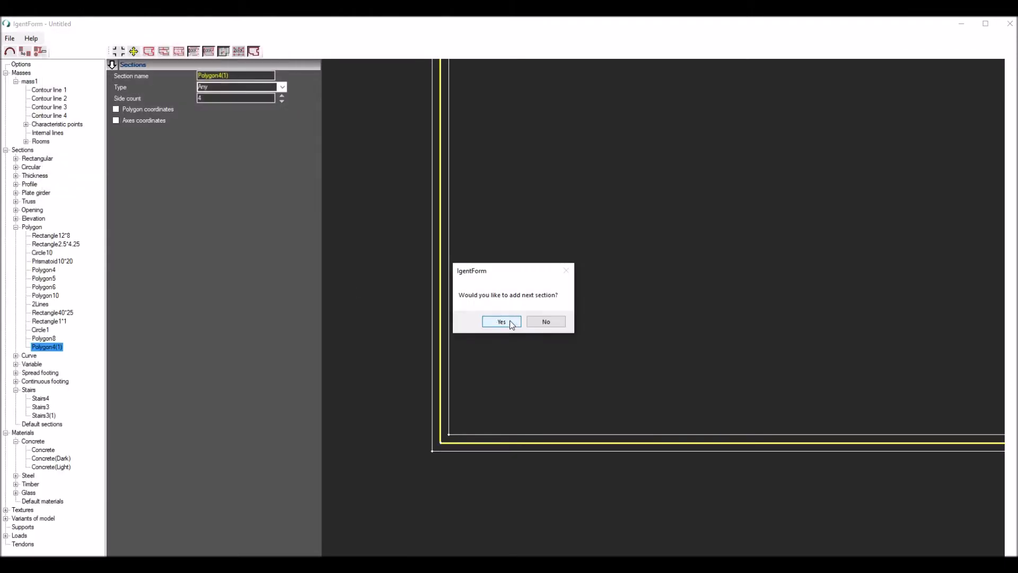
{"action": "left_click", "coordinate": [546, 321]}
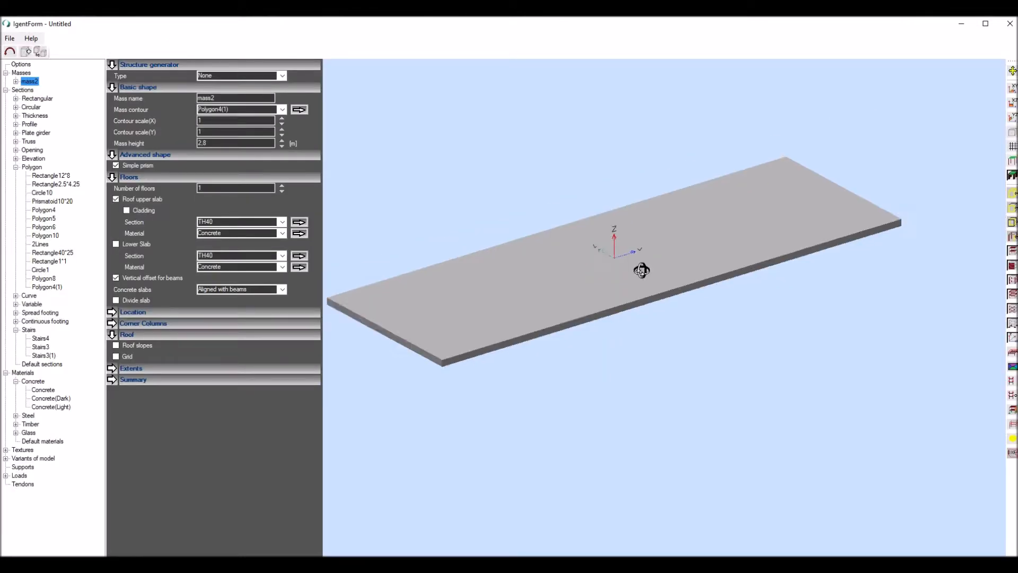
- Add the left end wall of mass2 on the DXF base, using concrete and all layers
{"action": "left_click", "coordinate": [15, 81]}
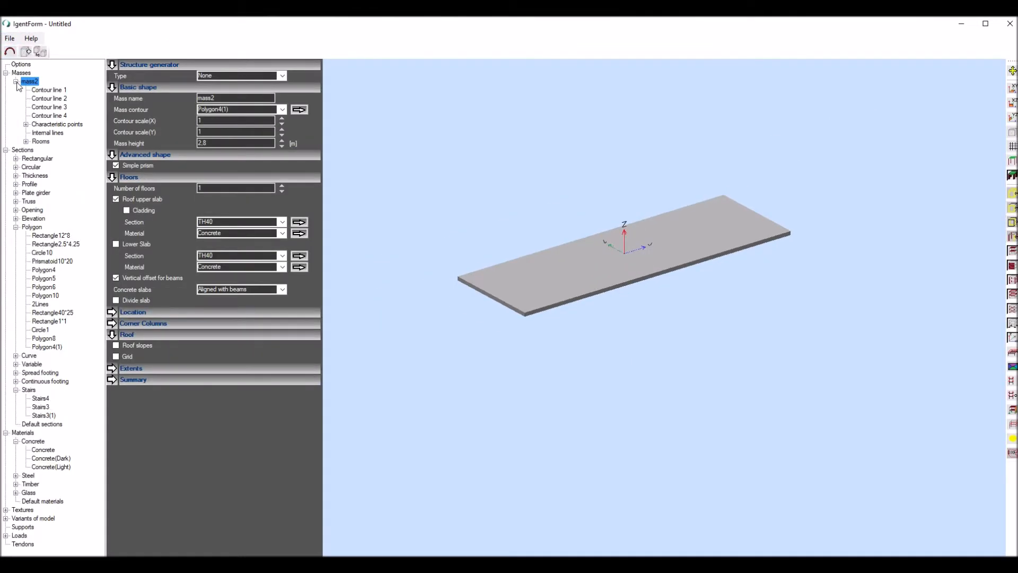
{"action": "left_click", "coordinate": [48, 100]}
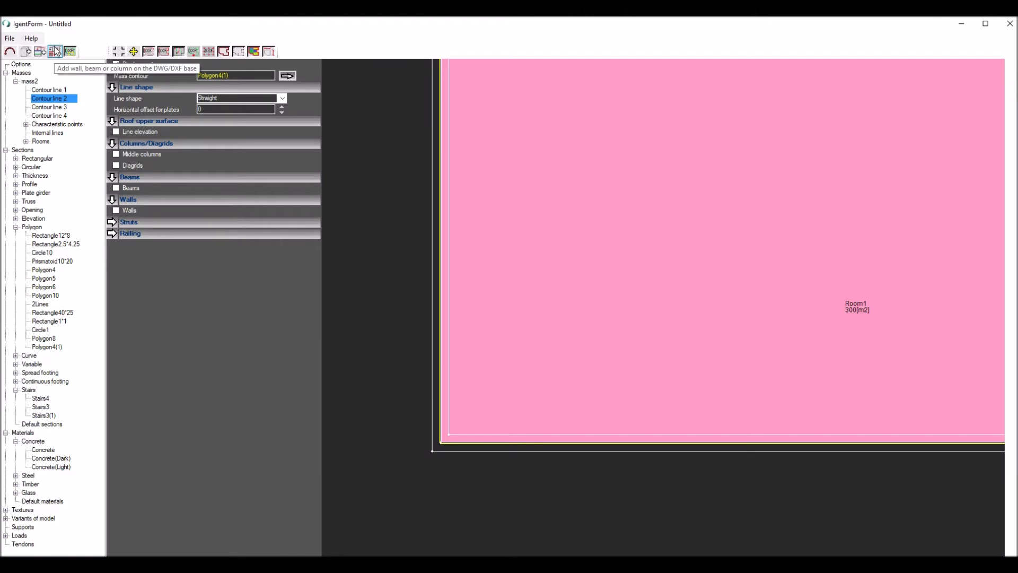
{"action": "left_click", "coordinate": [55, 51]}
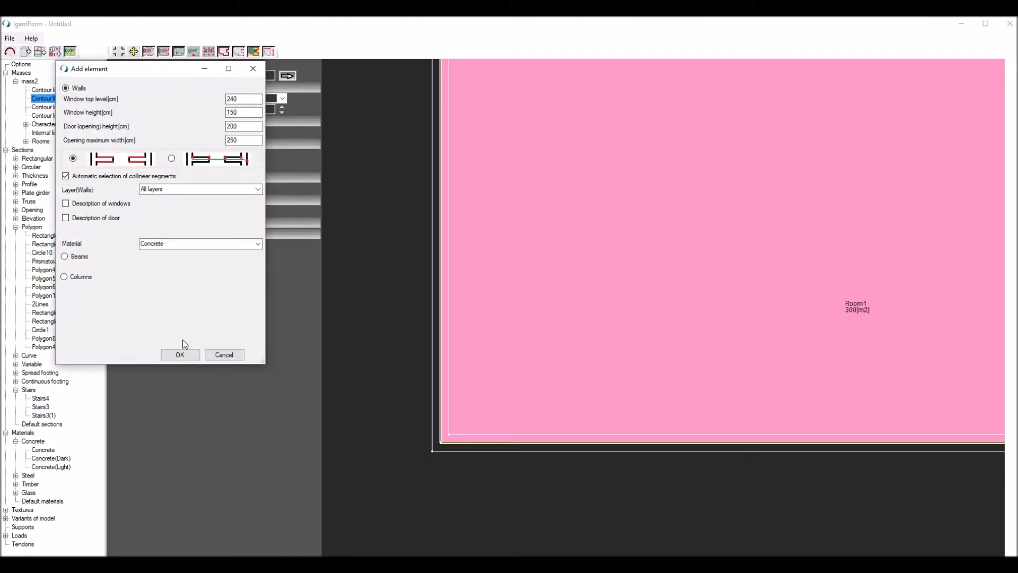
{"action": "left_click", "coordinate": [181, 354]}
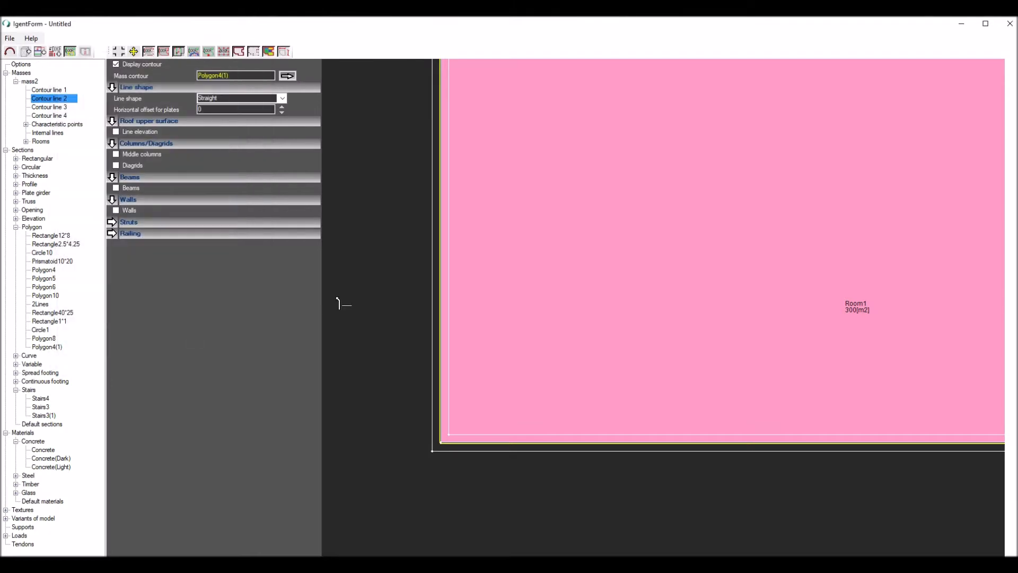
{"action": "left_click", "coordinate": [454, 239]}
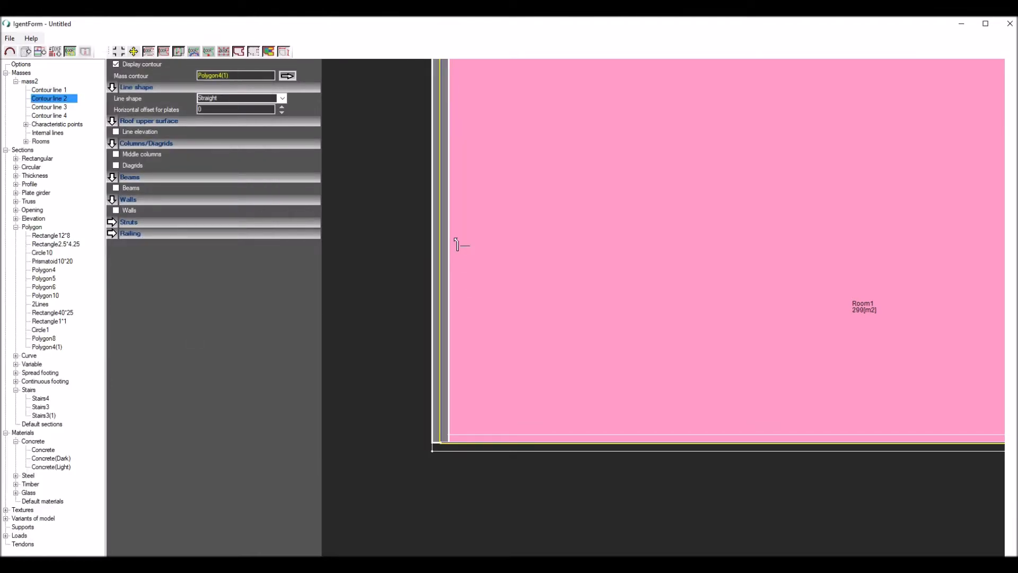
- Add the two interior walls of mass2 from the DXF lines
{"action": "scroll", "coordinate": [439, 250], "scroll_direction": "down", "scroll_amount": 6}
{"action": "scroll", "coordinate": [609, 221], "scroll_direction": "up", "scroll_amount": 4}
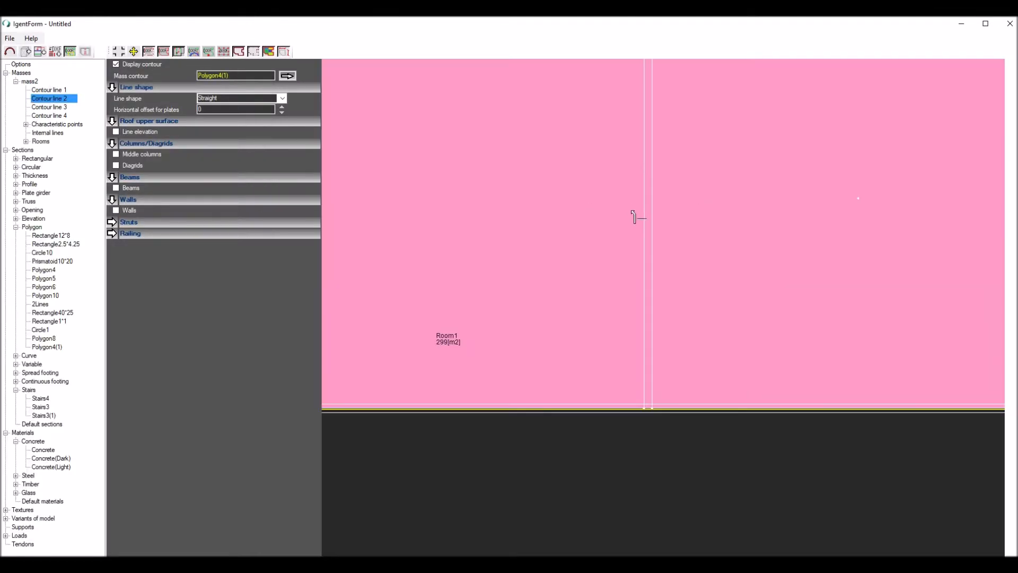
{"action": "left_click", "coordinate": [662, 218]}
{"action": "scroll", "coordinate": [536, 235], "scroll_direction": "down", "scroll_amount": 4}
{"action": "scroll", "coordinate": [759, 215], "scroll_direction": "up", "scroll_amount": 4}
{"action": "scroll", "coordinate": [758, 215], "scroll_direction": "up", "scroll_amount": 1}
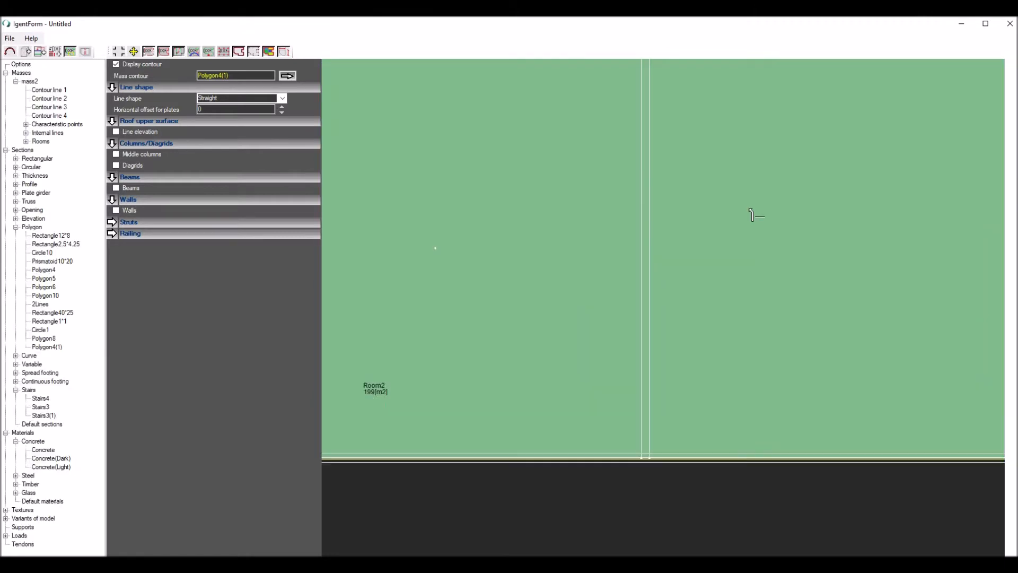
{"action": "left_click", "coordinate": [659, 229]}
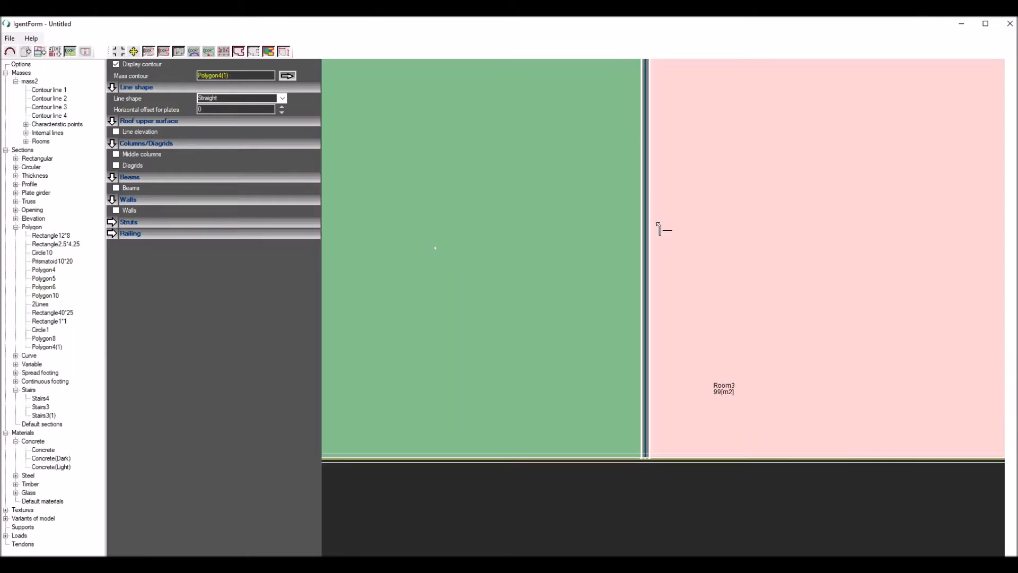
- Add the right end wall of mass2 from the DXF lines
{"action": "scroll", "coordinate": [657, 225], "scroll_direction": "down", "scroll_amount": 4}
{"action": "scroll", "coordinate": [683, 232], "scroll_direction": "up", "scroll_amount": 4}
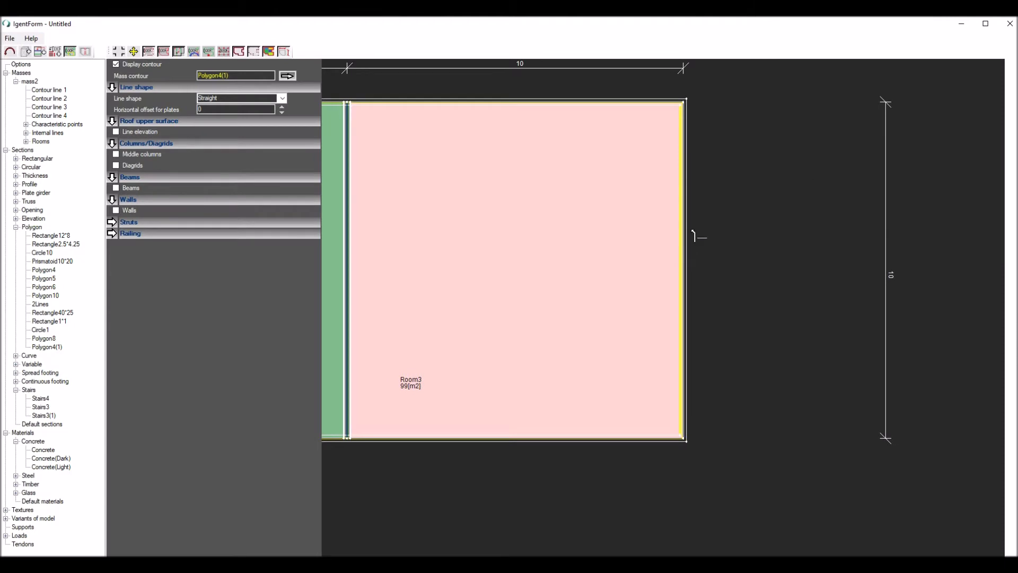
{"action": "scroll", "coordinate": [771, 248], "scroll_direction": "down", "scroll_amount": 4}
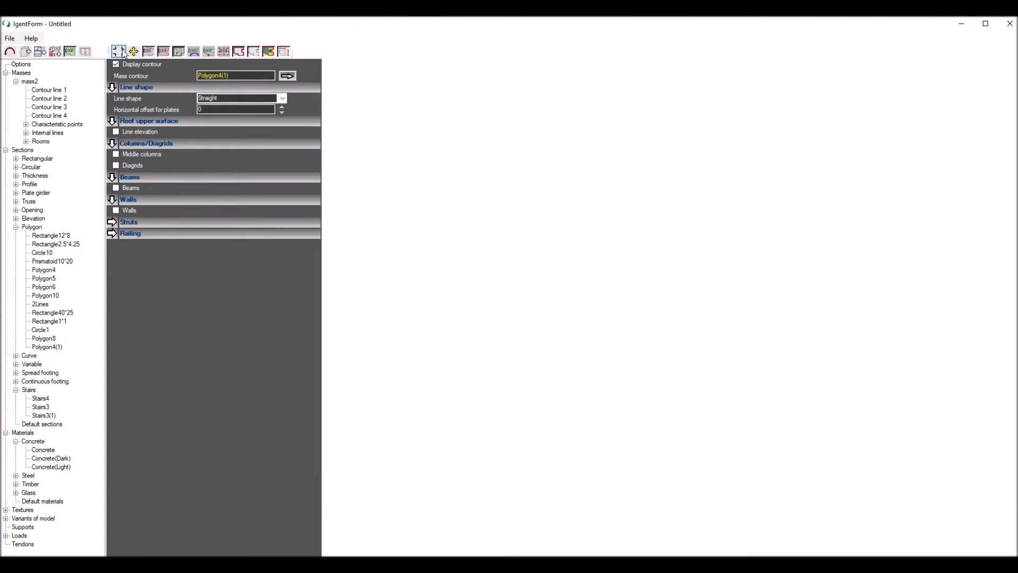
- Display the 3D model beside the plan and view the slab with its supporting walls
{"action": "left_click", "coordinate": [119, 51]}
{"action": "left_click", "coordinate": [1010, 190]}
{"action": "middle_click_drag", "start_coordinate": [537, 259], "coordinate": [545, 205]}
{"action": "scroll", "coordinate": [542, 189], "scroll_direction": "up", "scroll_amount": 2}
- Collapse the polygon and mass2 entries in the model tree and start a new tendon curve
{"action": "left_click", "coordinate": [16, 227]}
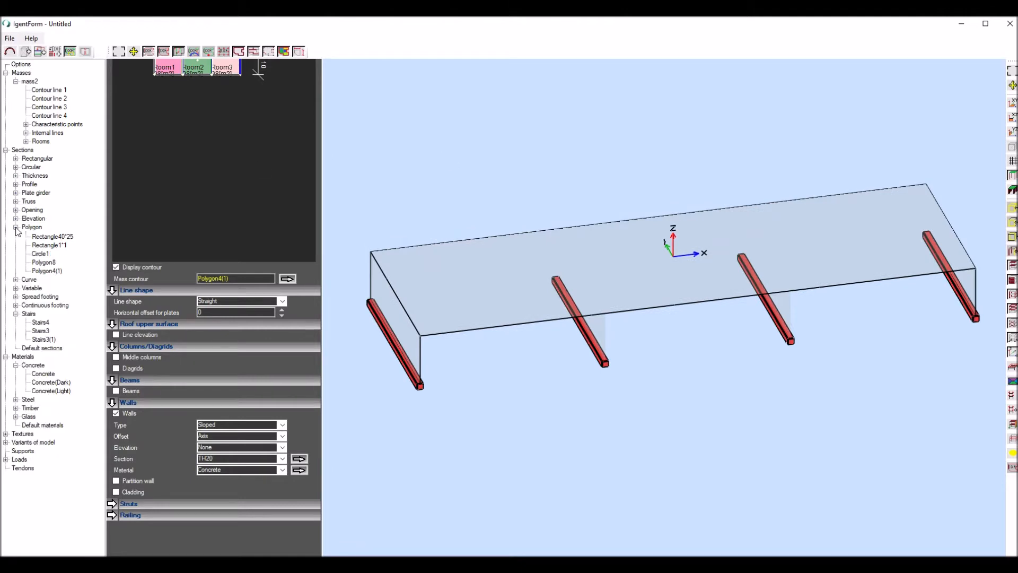
{"action": "left_click", "coordinate": [16, 82]}
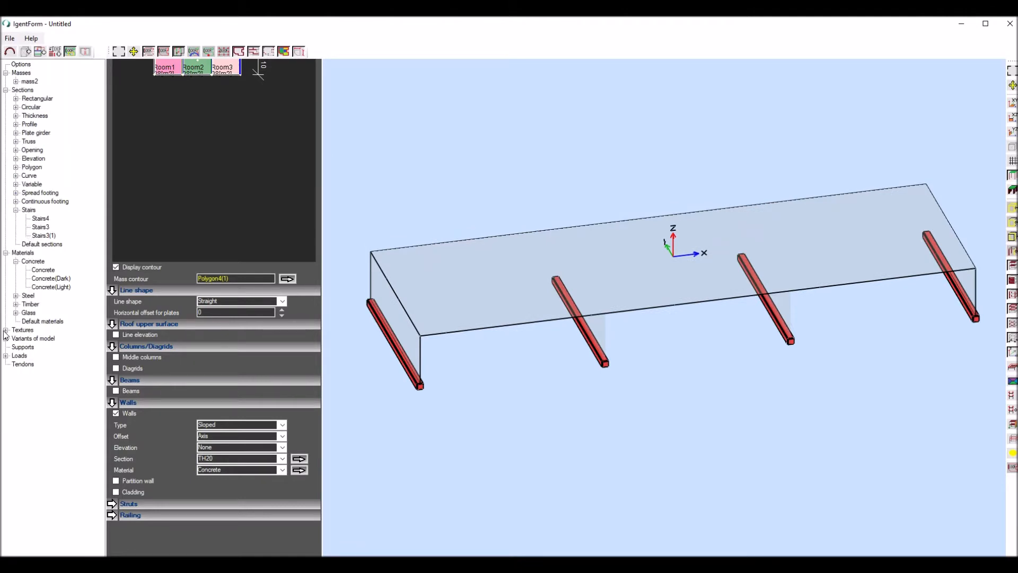
{"action": "left_click", "coordinate": [22, 364]}
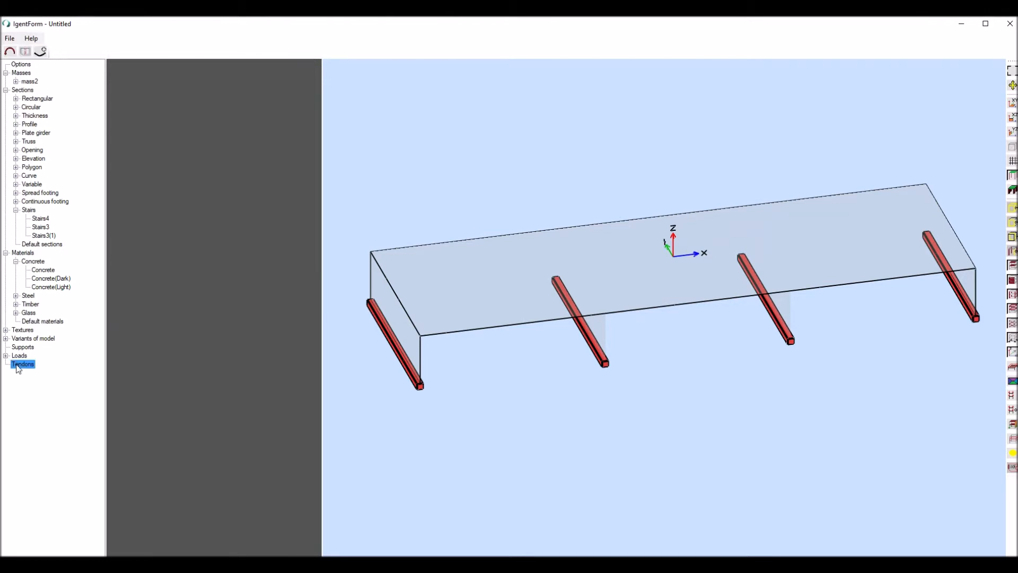
{"action": "left_click", "coordinate": [47, 54]}
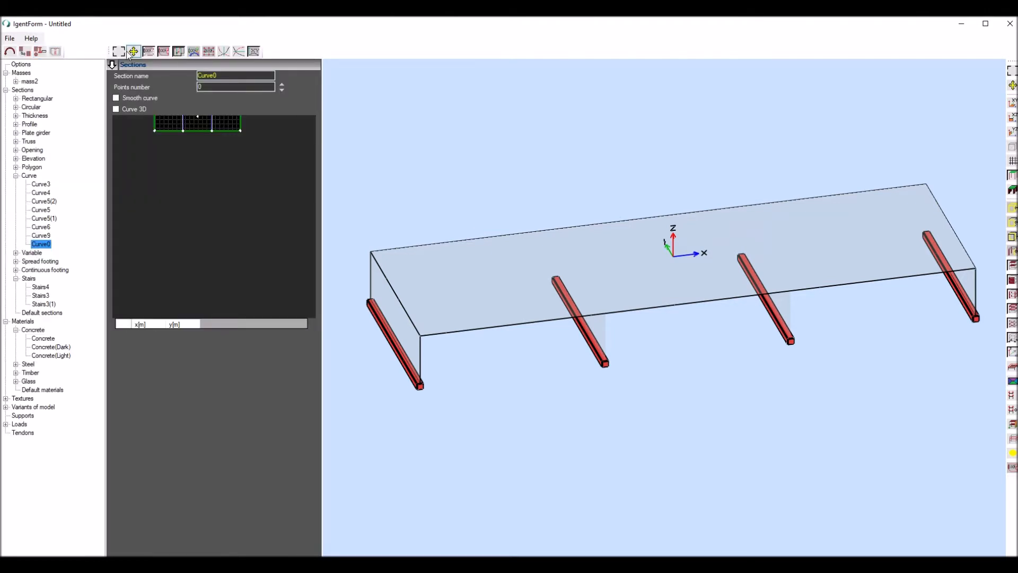
- Place a tendon curve point offset along Y from the slab's lower-left corner, with X at 0 m and one copy
{"action": "scroll", "coordinate": [193, 187], "scroll_direction": "down", "scroll_amount": 3}
{"action": "scroll", "coordinate": [183, 144], "scroll_direction": "up", "scroll_amount": 3}
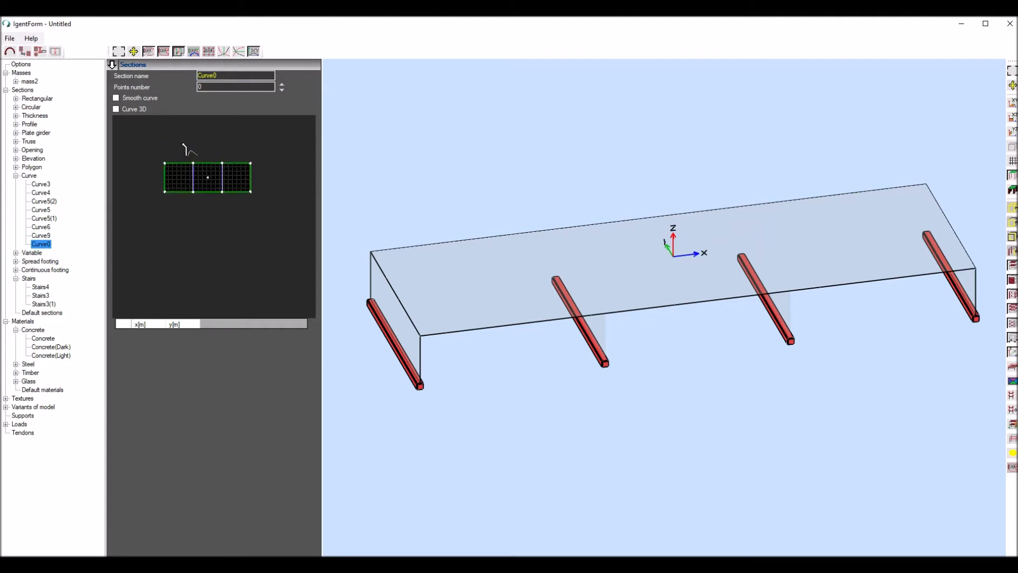
{"action": "scroll", "coordinate": [184, 145], "scroll_direction": "up", "scroll_amount": 4}
{"action": "scroll", "coordinate": [183, 147], "scroll_direction": "down", "scroll_amount": 2}
{"action": "scroll", "coordinate": [201, 180], "scroll_direction": "up", "scroll_amount": 1}
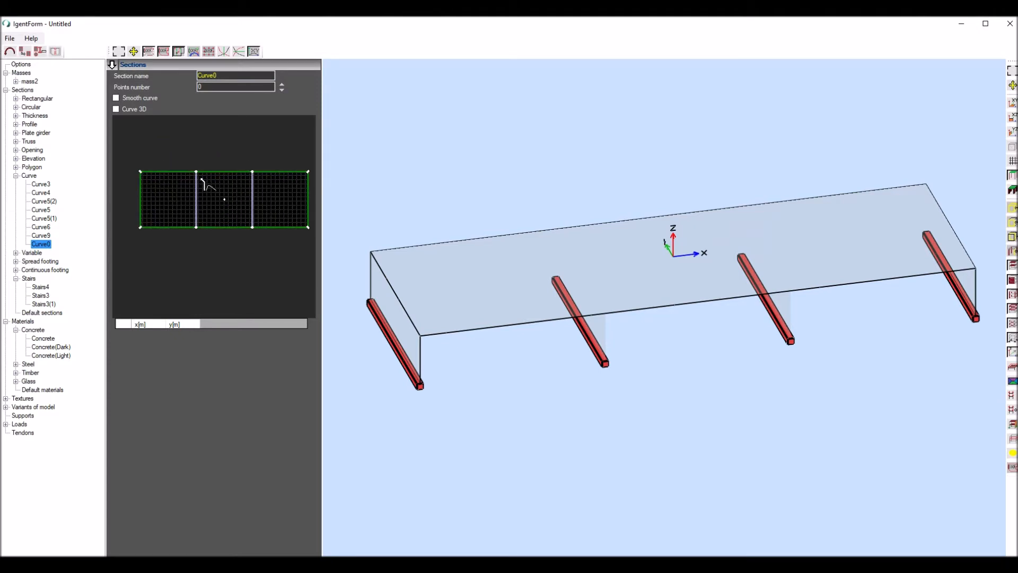
{"action": "scroll", "coordinate": [141, 225], "scroll_direction": "up", "scroll_amount": 2}
{"action": "scroll", "coordinate": [139, 214], "scroll_direction": "down", "scroll_amount": 1}
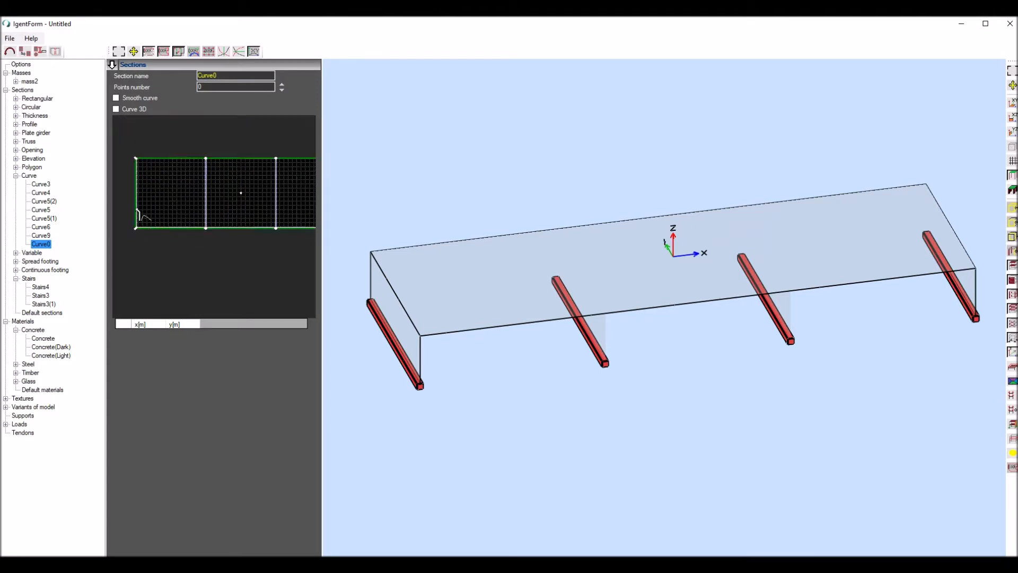
{"action": "scroll", "coordinate": [160, 207], "scroll_direction": "down", "scroll_amount": 2}
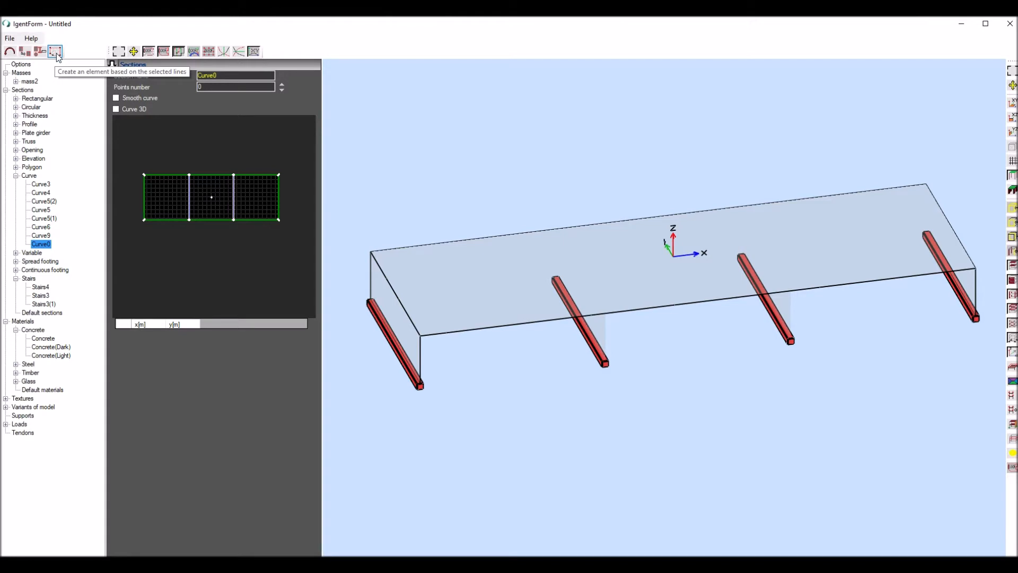
{"action": "scroll", "coordinate": [146, 223], "scroll_direction": "up", "scroll_amount": 3}
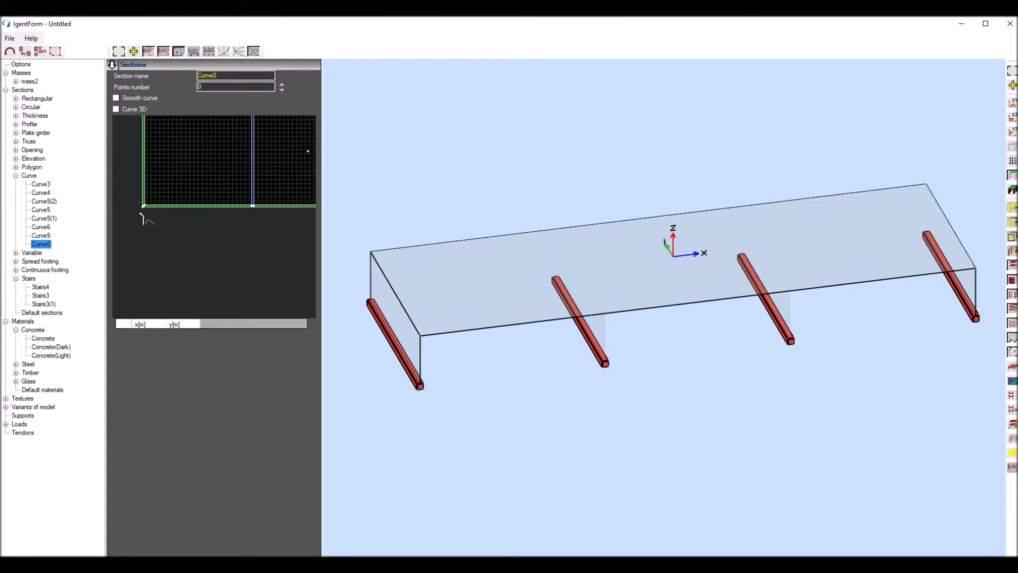
{"action": "scroll", "coordinate": [153, 204], "scroll_direction": "up", "scroll_amount": 6}
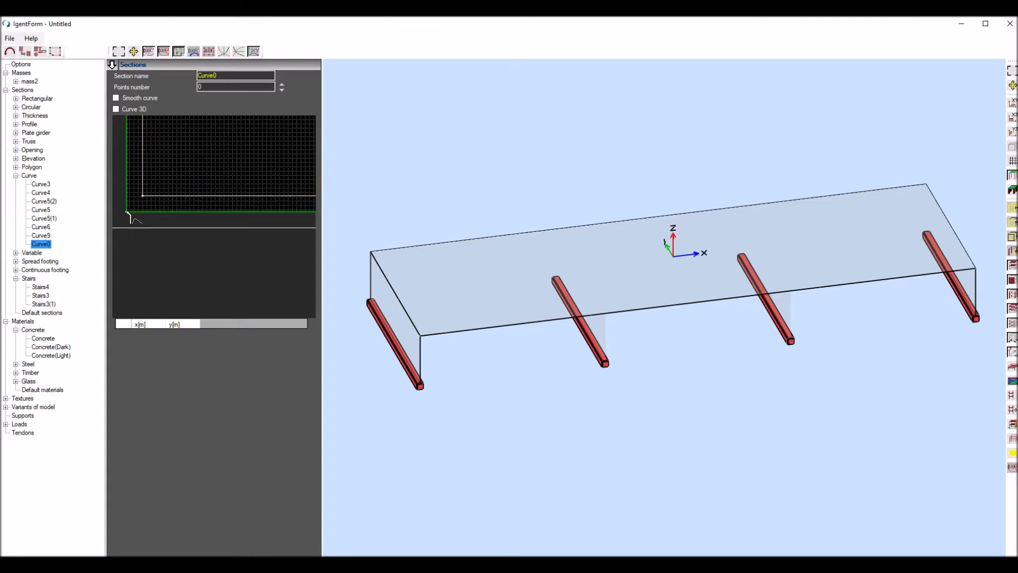
{"action": "left_click", "coordinate": [58, 54]}
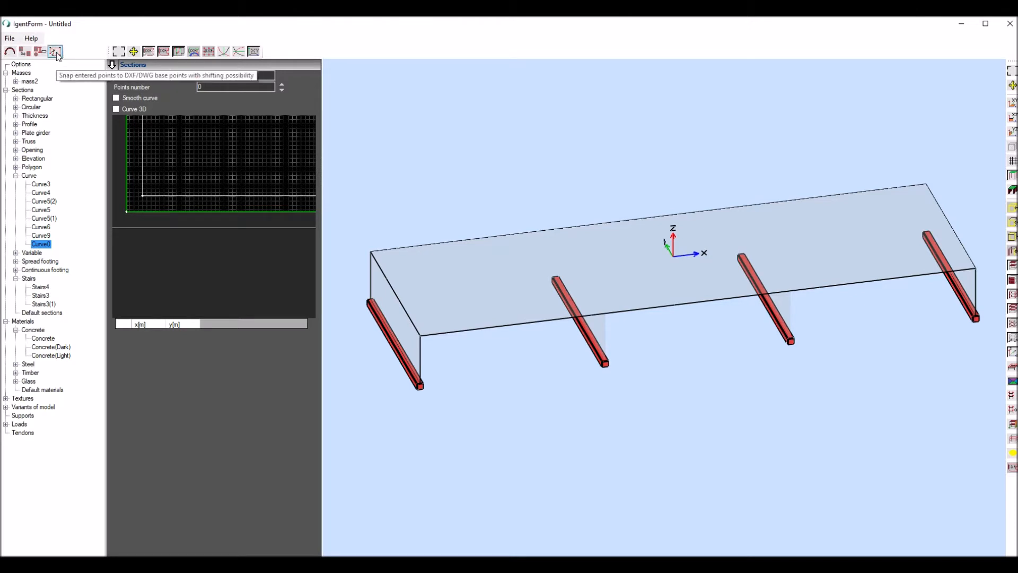
{"action": "left_click", "coordinate": [127, 213]}
{"action": "key", "text": "Tab"}
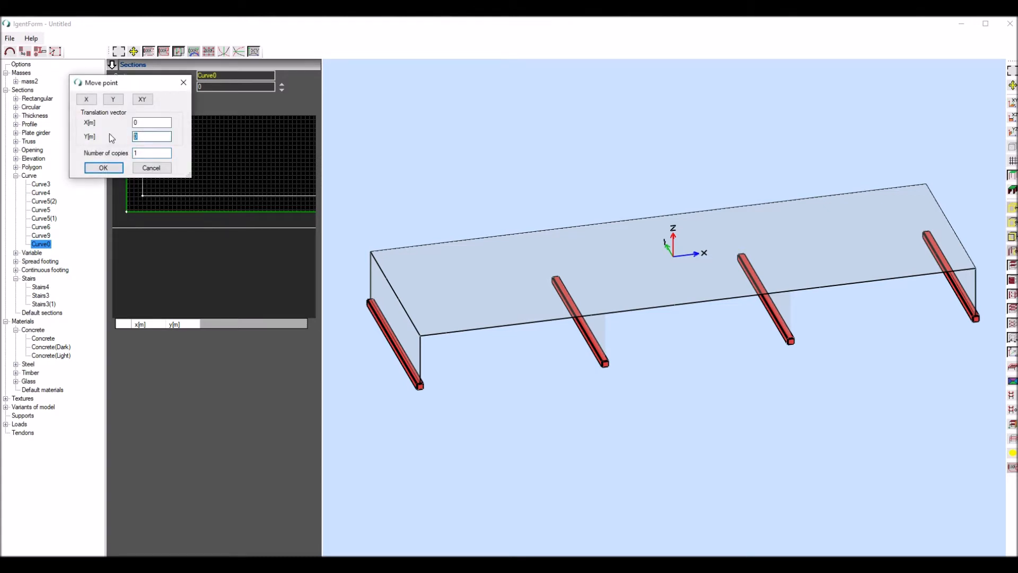
{"action": "left_click", "coordinate": [103, 168]}
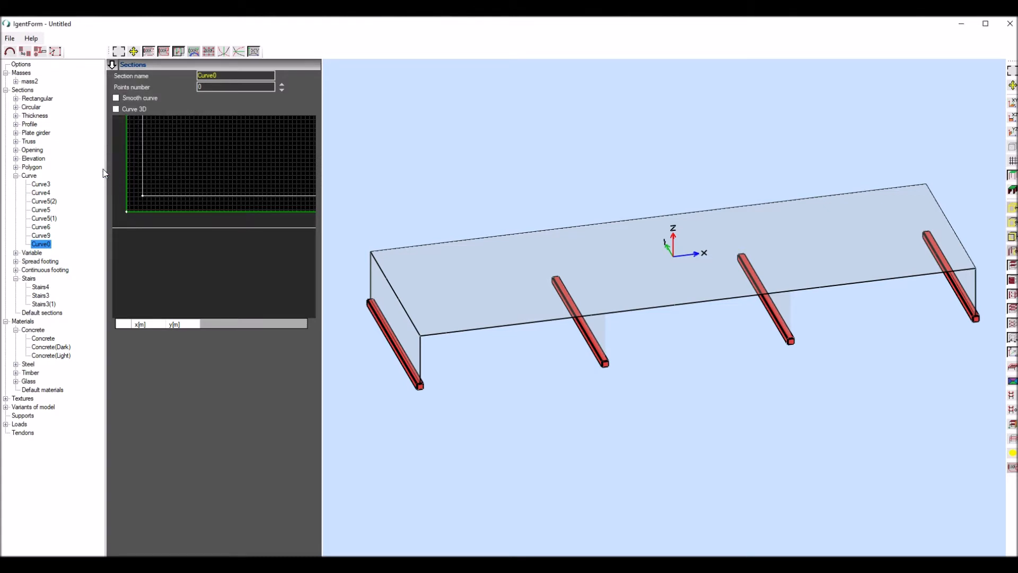
{"action": "scroll", "coordinate": [176, 174], "scroll_direction": "down", "scroll_amount": 5}
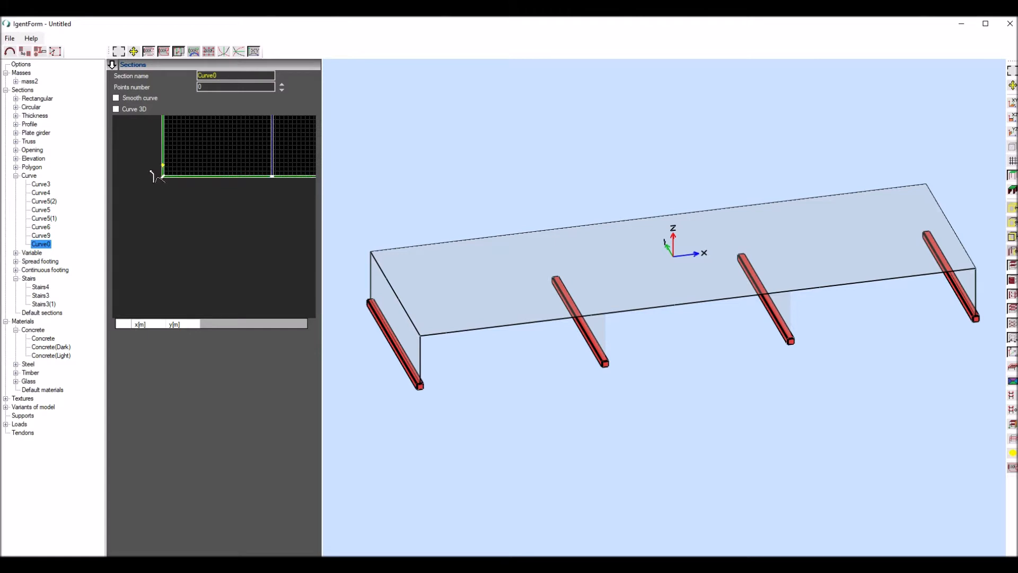
- Place the tendon's end reference point offset from the slab's lower-right corner by X 0 m and Y 1 m, with one copy
{"action": "scroll", "coordinate": [170, 167], "scroll_direction": "up", "scroll_amount": 3}
{"action": "scroll", "coordinate": [139, 164], "scroll_direction": "down", "scroll_amount": 9}
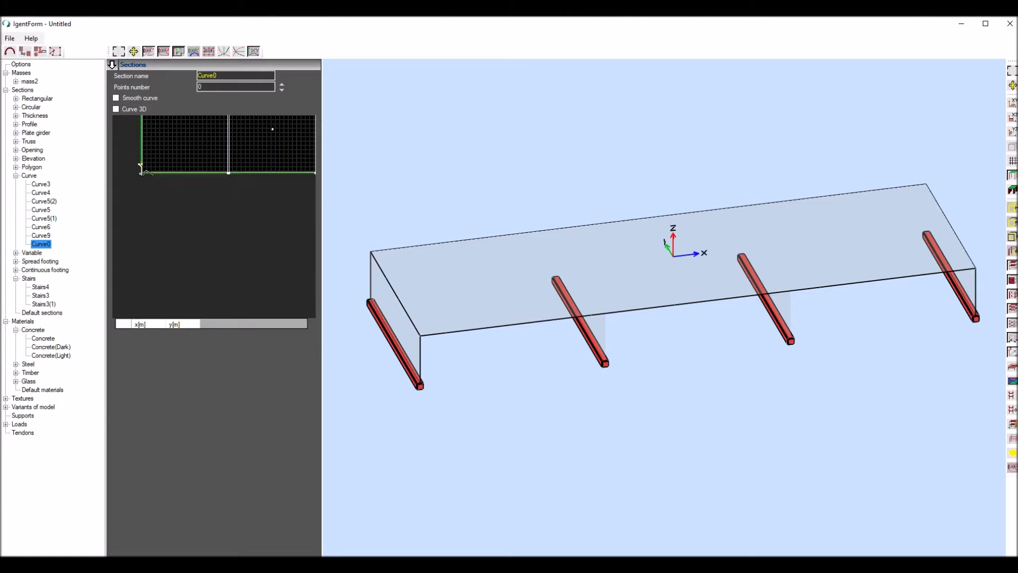
{"action": "scroll", "coordinate": [261, 159], "scroll_direction": "up", "scroll_amount": 4}
{"action": "scroll", "coordinate": [302, 163], "scroll_direction": "up", "scroll_amount": 1}
{"action": "scroll", "coordinate": [277, 179], "scroll_direction": "up", "scroll_amount": 7}
{"action": "scroll", "coordinate": [282, 189], "scroll_direction": "up", "scroll_amount": 3}
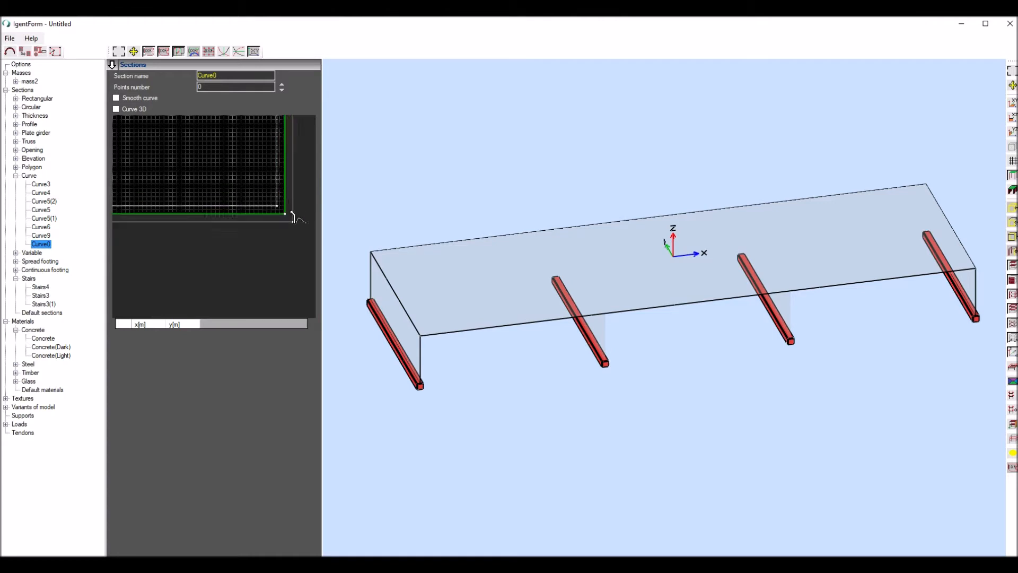
{"action": "double_click", "coordinate": [286, 215]}
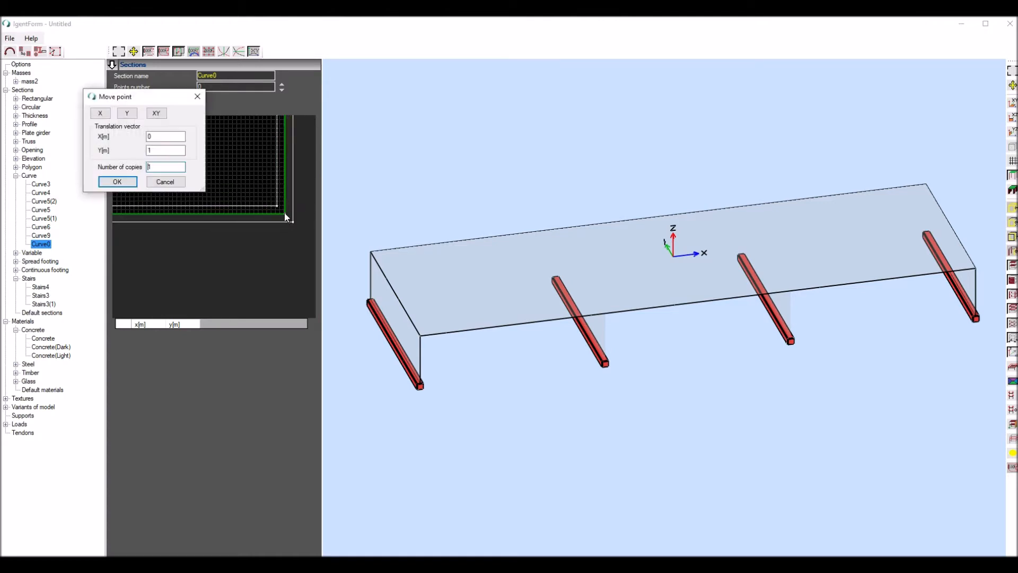
{"action": "left_click", "coordinate": [173, 151]}
{"action": "type", "text": "1"}
{"action": "left_click", "coordinate": [117, 181]}
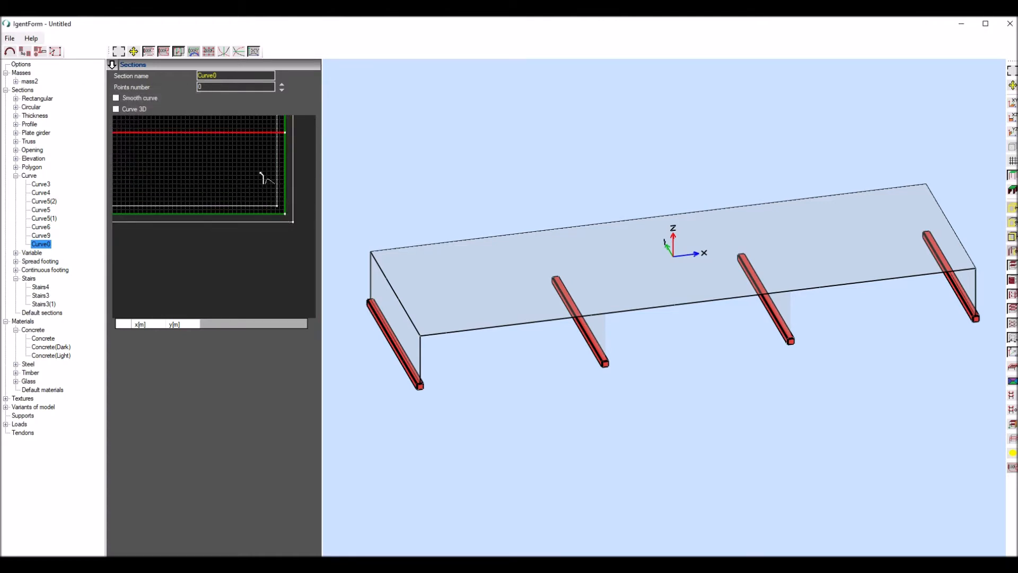
- Finish the tendon at the offset point on the slab's right edge, accepting the next tendon and adding high and low points
{"action": "left_click", "coordinate": [60, 52]}
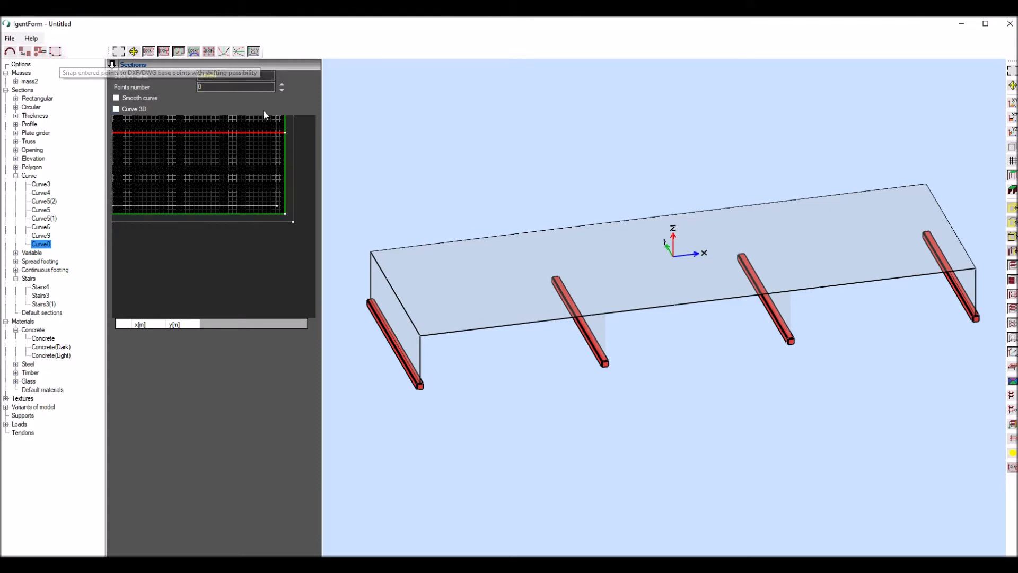
{"action": "left_click", "coordinate": [286, 133]}
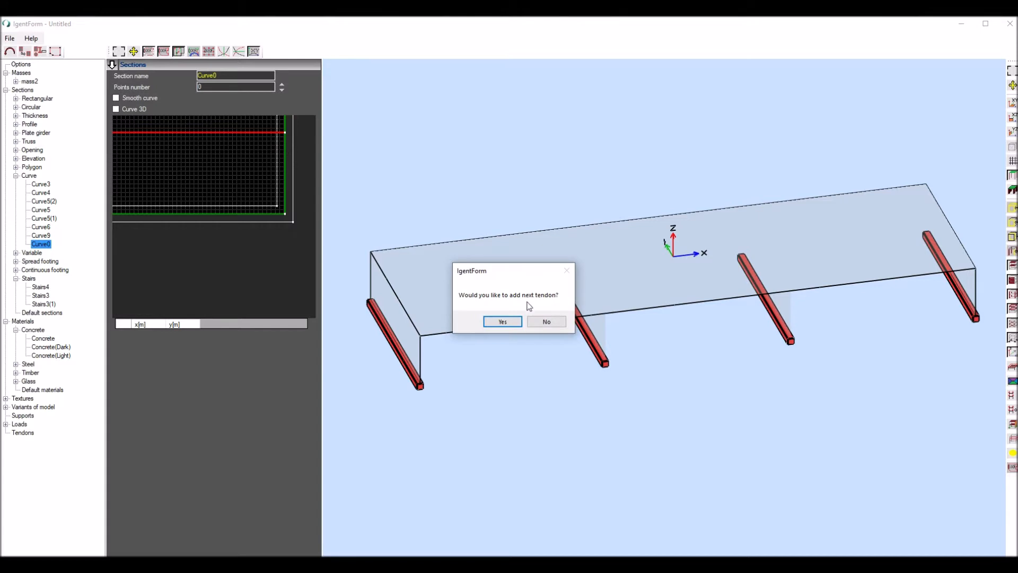
{"action": "left_click", "coordinate": [511, 326]}
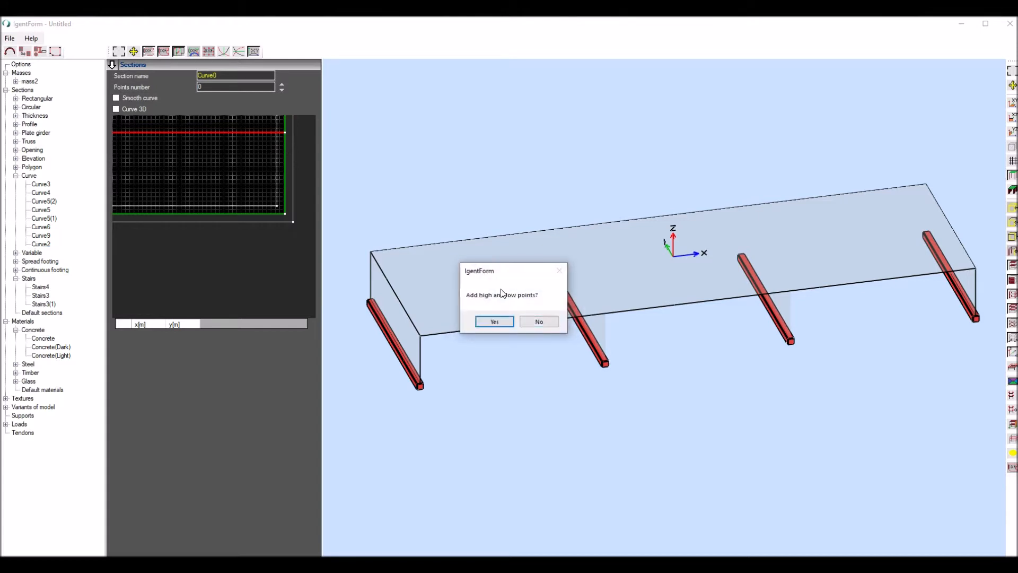
{"action": "left_click", "coordinate": [498, 322]}
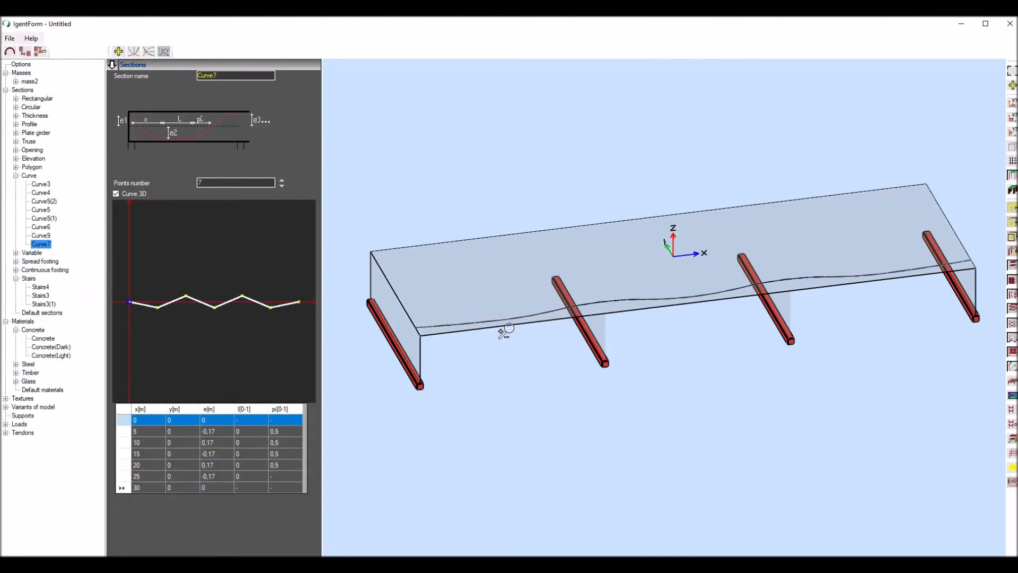
- Display the slab and walls as solid elements and set the transparency of mass2's Concrete material to 0.6
{"action": "scroll", "coordinate": [514, 207], "scroll_direction": "down", "scroll_amount": 3}
{"action": "middle_click_drag", "start_coordinate": [514, 207], "coordinate": [543, 176]}
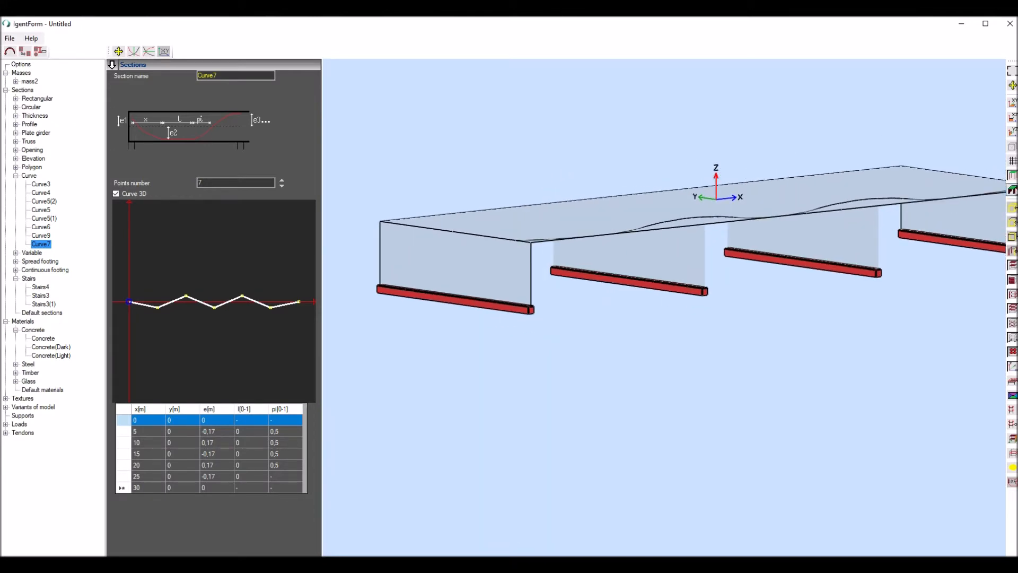
{"action": "left_click", "coordinate": [1012, 190]}
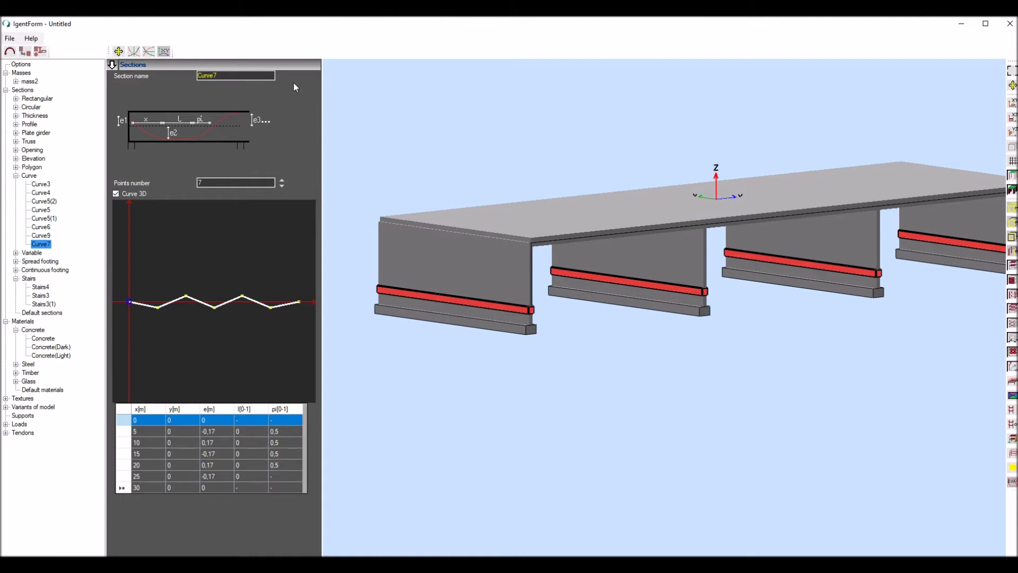
{"action": "left_click", "coordinate": [29, 82]}
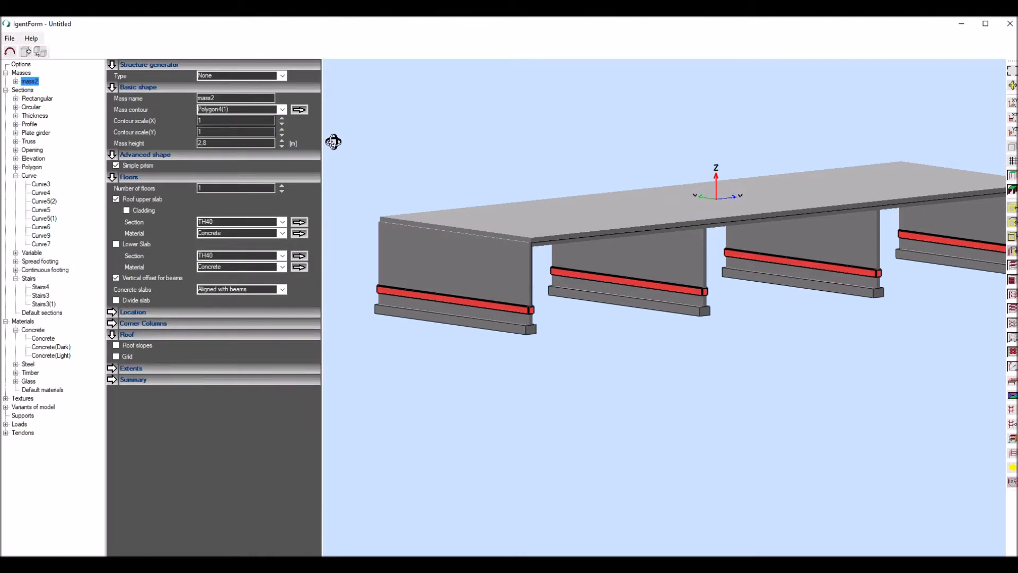
{"action": "left_click", "coordinate": [299, 233]}
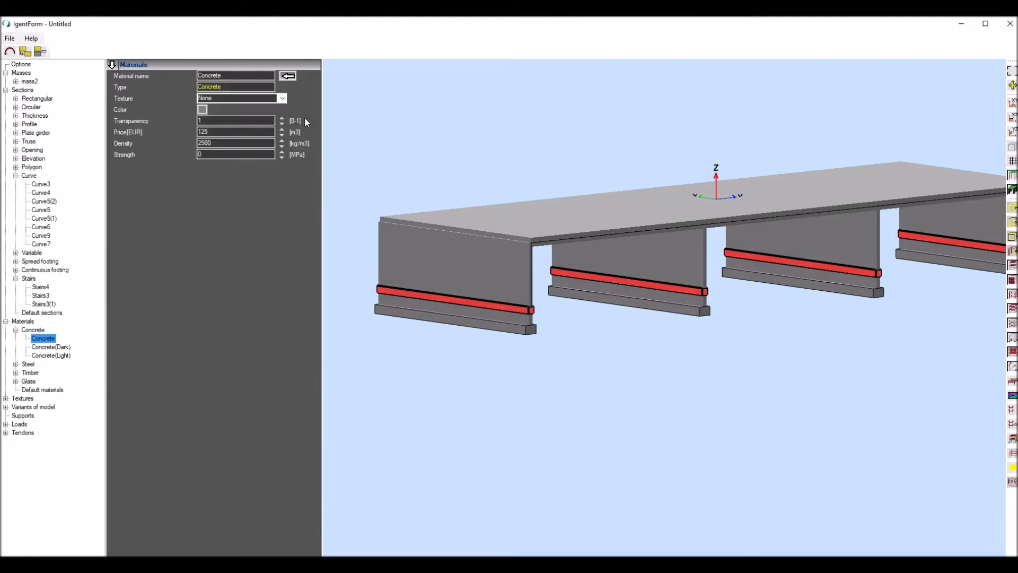
{"action": "left_click", "coordinate": [282, 125]}
{"action": "left_click", "coordinate": [281, 122]}
{"action": "left_click", "coordinate": [282, 123]}
{"action": "left_click", "coordinate": [282, 123]}
{"action": "middle_click_drag", "start_coordinate": [479, 152], "coordinate": [525, 146]}
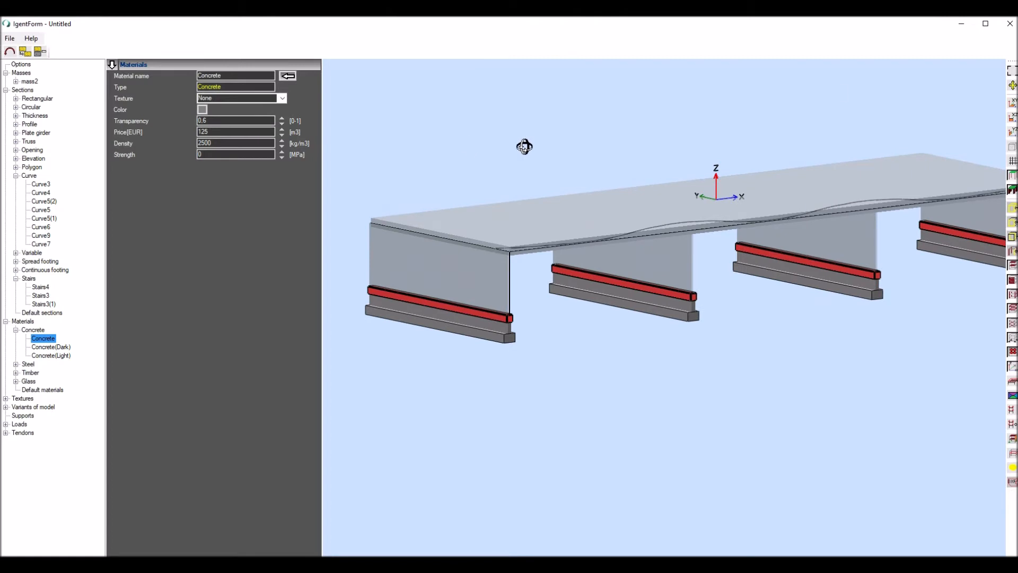
- Hide the solid elements and inspect the tendon's curved profile in the slab from several angles
{"action": "left_click", "coordinate": [1013, 189]}
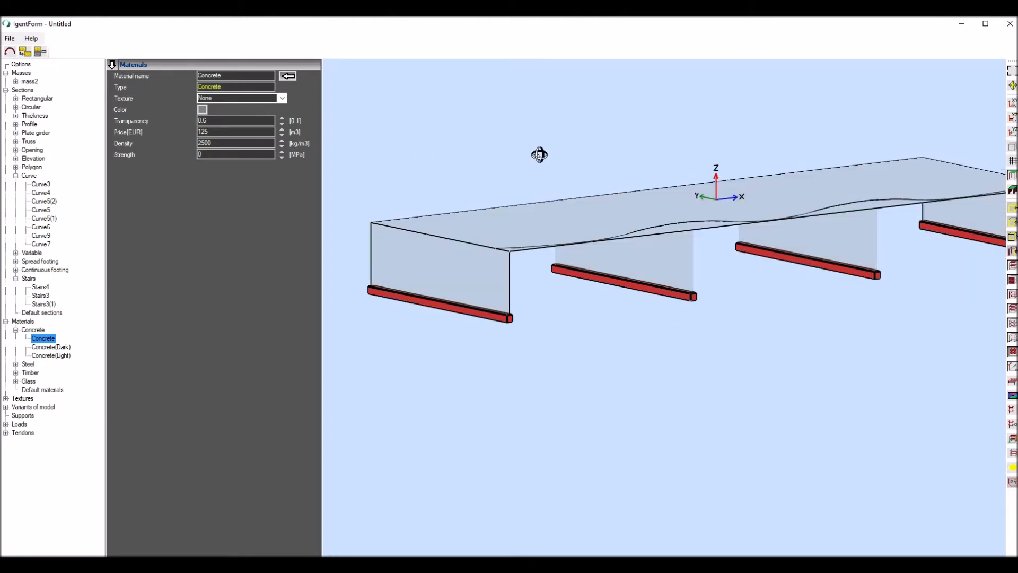
{"action": "scroll", "coordinate": [468, 157], "scroll_direction": "down", "scroll_amount": 3}
{"action": "middle_click_drag", "start_coordinate": [471, 153], "coordinate": [470, 158]}
{"action": "scroll", "coordinate": [504, 125], "scroll_direction": "up", "scroll_amount": 3}
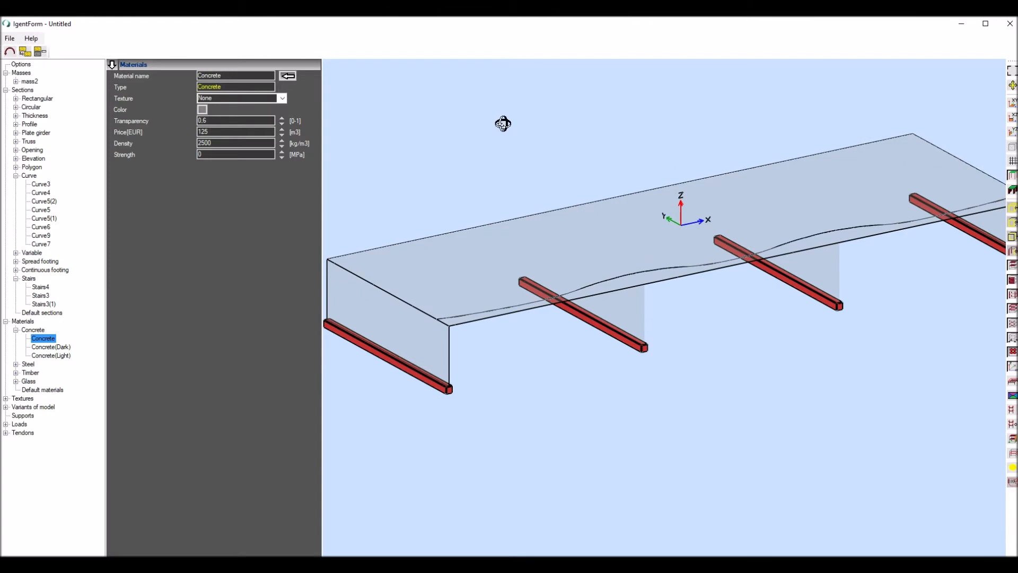
{"action": "scroll", "coordinate": [503, 124], "scroll_direction": "down", "scroll_amount": 2}
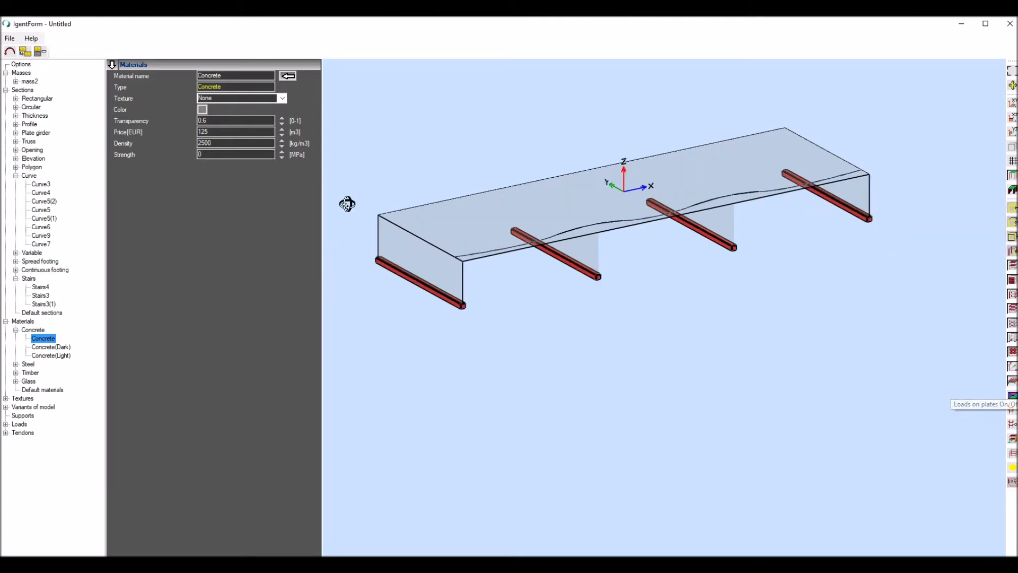
- Display the Compression load case and examine the equivalent loads along the tendon
{"action": "left_click", "coordinate": [6, 424]}
{"action": "left_click", "coordinate": [41, 451]}
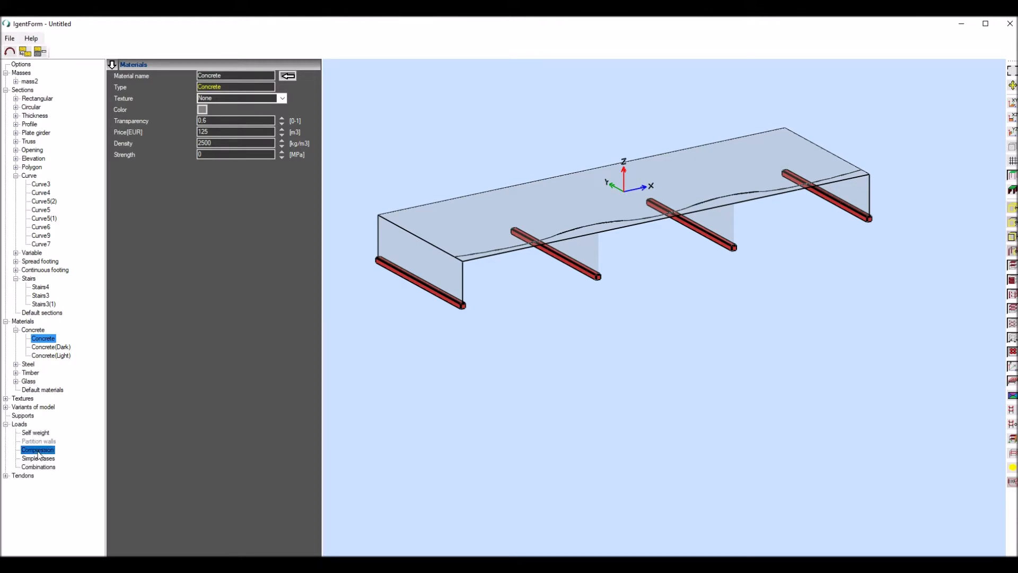
{"action": "scroll", "coordinate": [575, 224], "scroll_direction": "up", "scroll_amount": 3}
{"action": "scroll", "coordinate": [576, 224], "scroll_direction": "down", "scroll_amount": 3}
{"action": "mouse_move", "coordinate": [573, 163]}
{"action": "middle_mouse_down"}
{"action": "mouse_move", "coordinate": [541, 157]}
{"action": "mouse_move", "coordinate": [578, 159]}
{"action": "middle_mouse_up"}
{"action": "scroll", "coordinate": [577, 161], "scroll_direction": "down", "scroll_amount": 5}
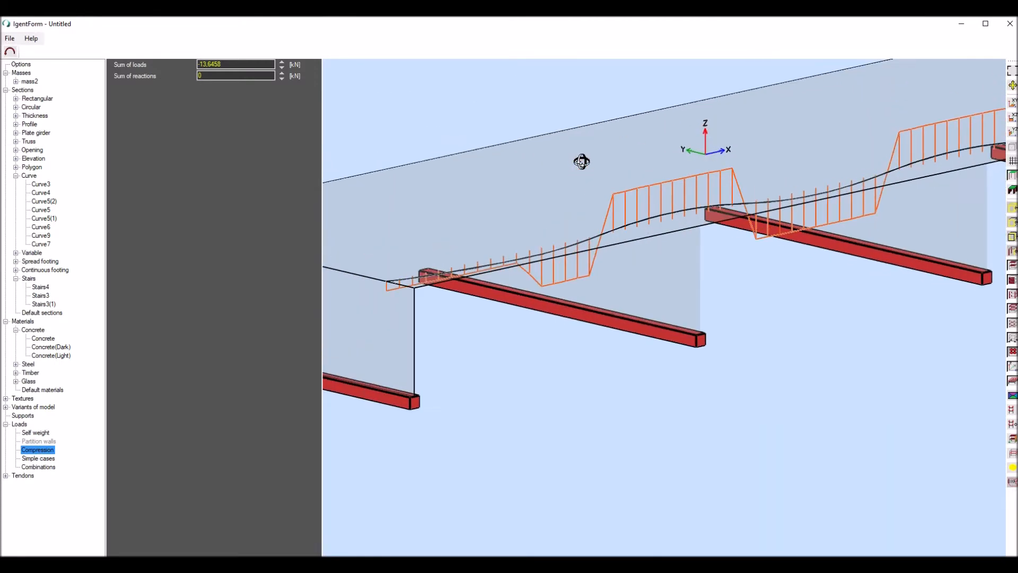
{"action": "scroll", "coordinate": [557, 123], "scroll_direction": "down", "scroll_amount": 1}
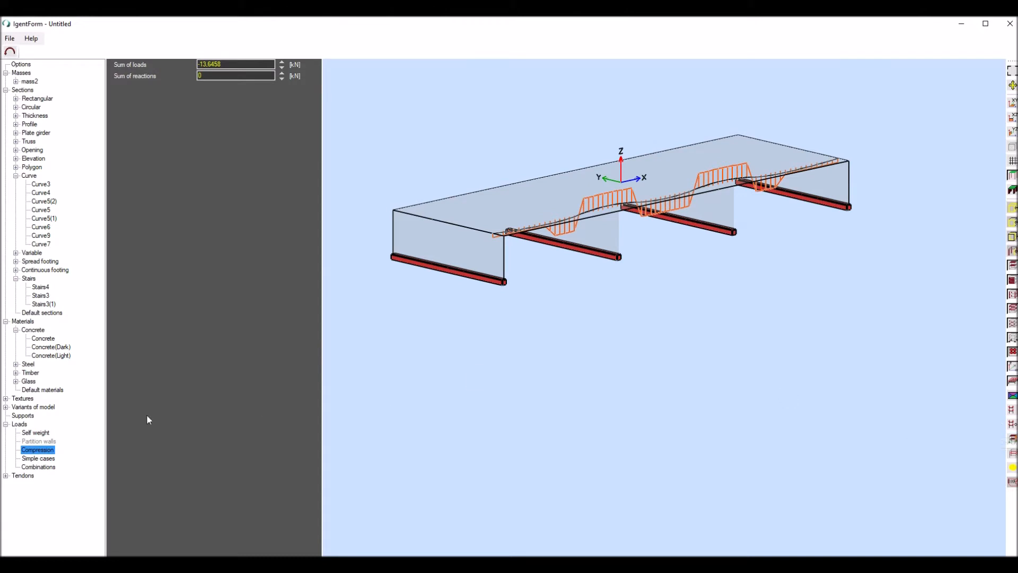
- Create ULS combination C1 with Self weight and Compression at factor 1, and run the load takedown calculation
{"action": "left_click", "coordinate": [53, 467]}
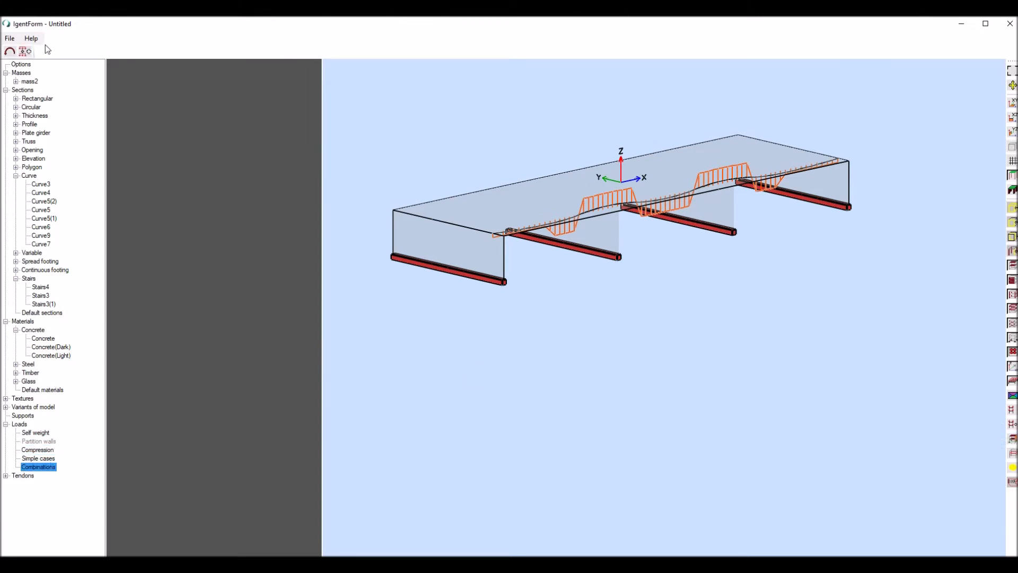
{"action": "left_click", "coordinate": [24, 52]}
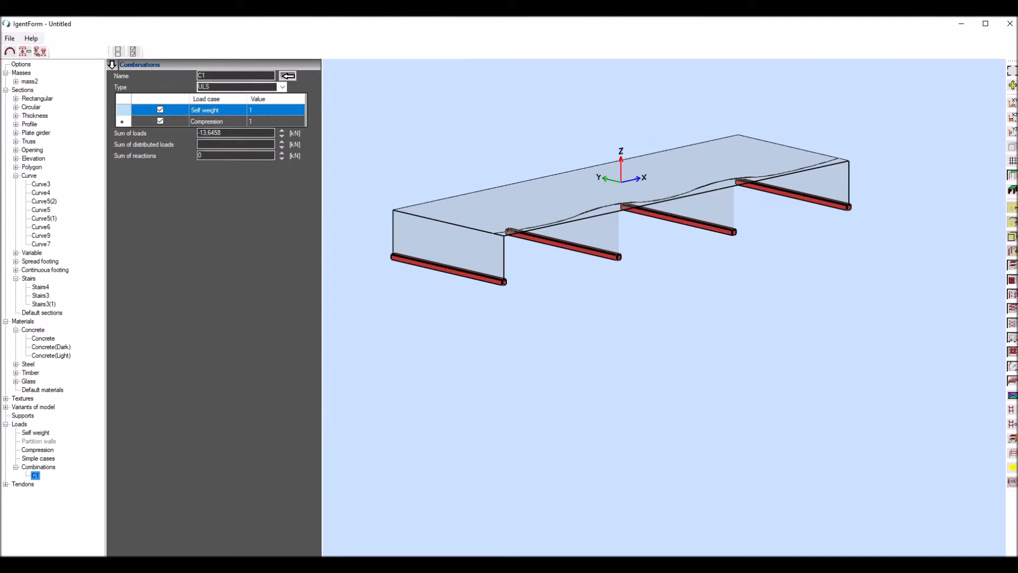
{"action": "left_click", "coordinate": [1010, 425]}
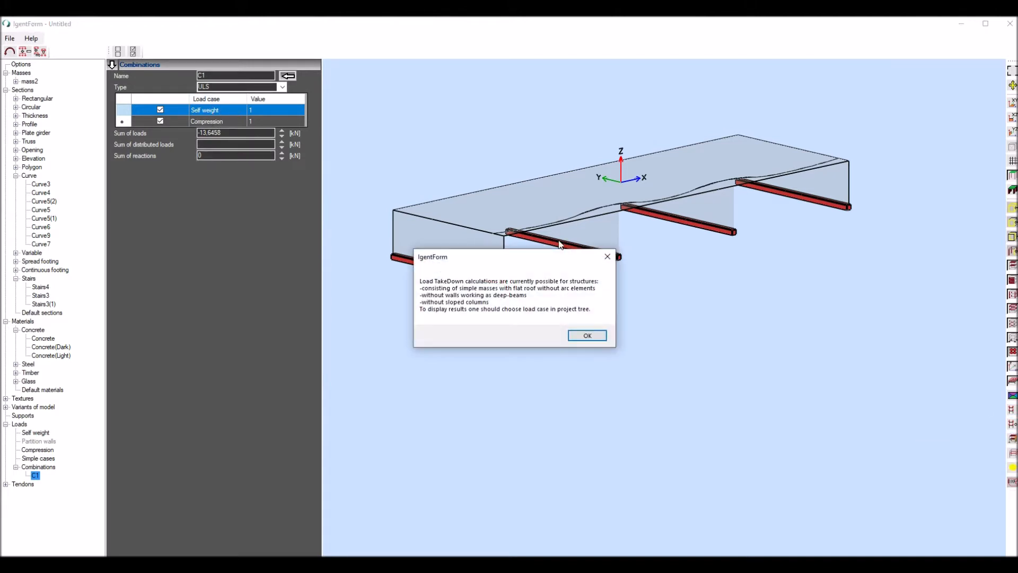
{"action": "left_click", "coordinate": [588, 337]}
{"action": "scroll", "coordinate": [513, 188], "scroll_direction": "up", "scroll_amount": 4}
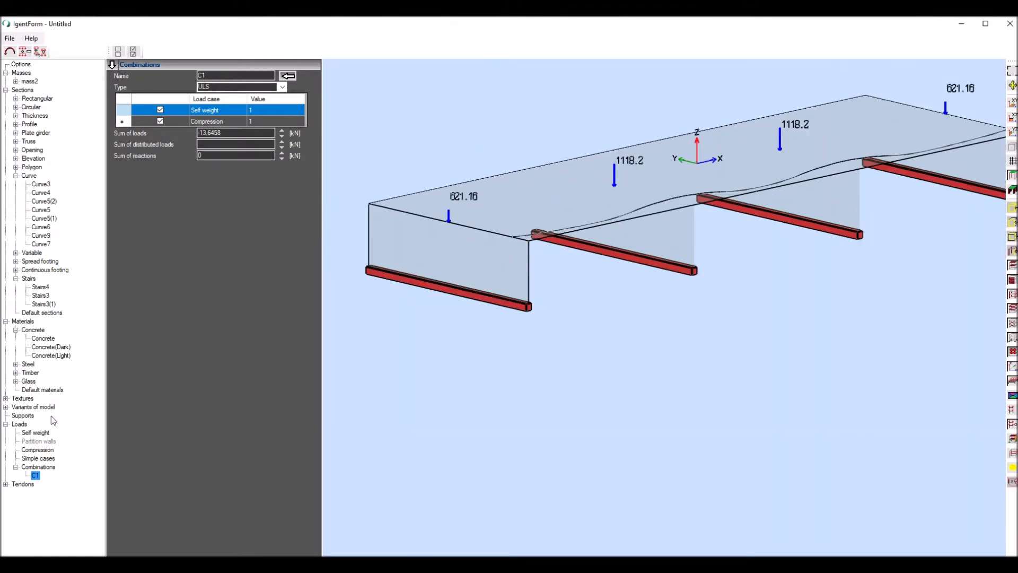
- Review the wall reactions for the Self weight and Compression cases and combination C1
{"action": "left_click", "coordinate": [36, 433]}
{"action": "left_click", "coordinate": [37, 451]}
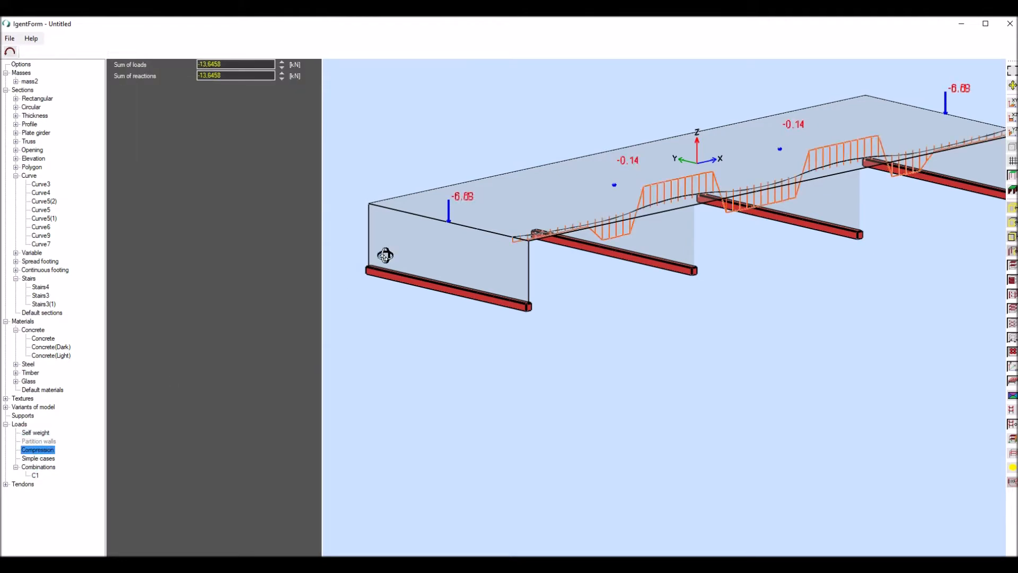
{"action": "mouse_move", "coordinate": [513, 180]}
{"action": "middle_mouse_down"}
{"action": "mouse_move", "coordinate": [461, 175]}
{"action": "mouse_move", "coordinate": [500, 174]}
{"action": "mouse_move", "coordinate": [506, 187]}
{"action": "middle_mouse_up"}
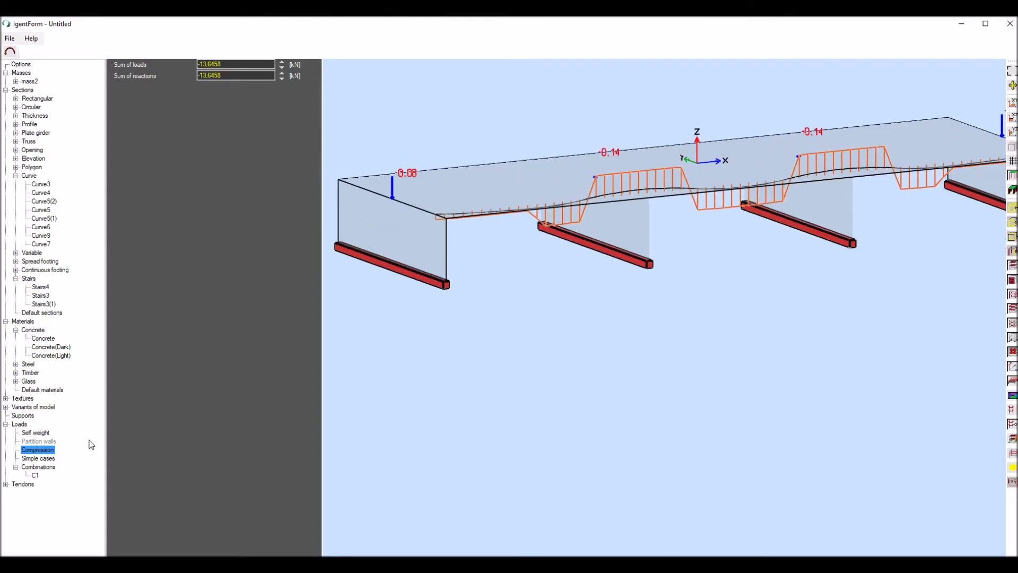
{"action": "left_click", "coordinate": [35, 475]}
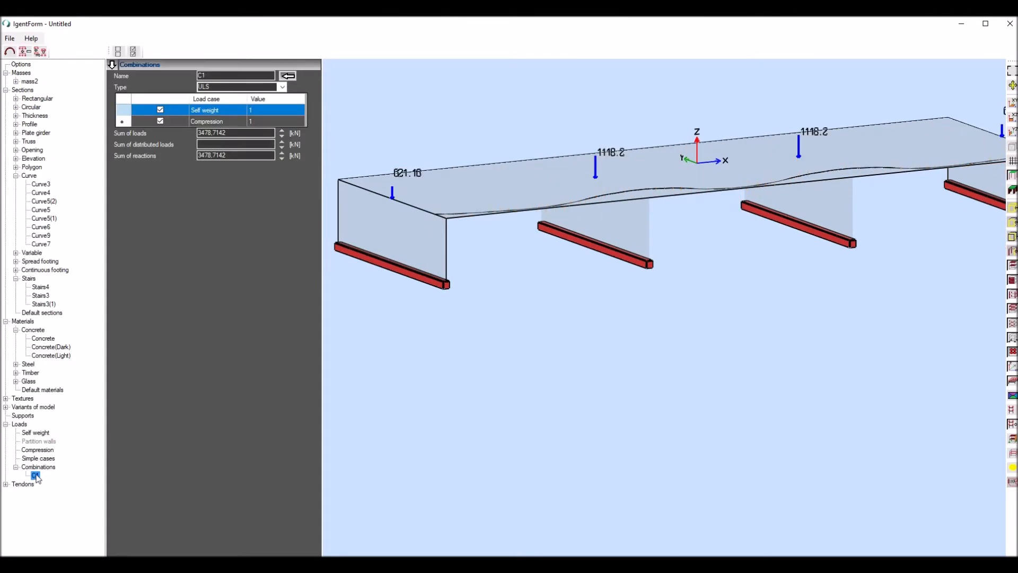
{"action": "left_click", "coordinate": [36, 433]}
{"action": "middle_click_drag", "start_coordinate": [398, 173], "coordinate": [468, 191]}
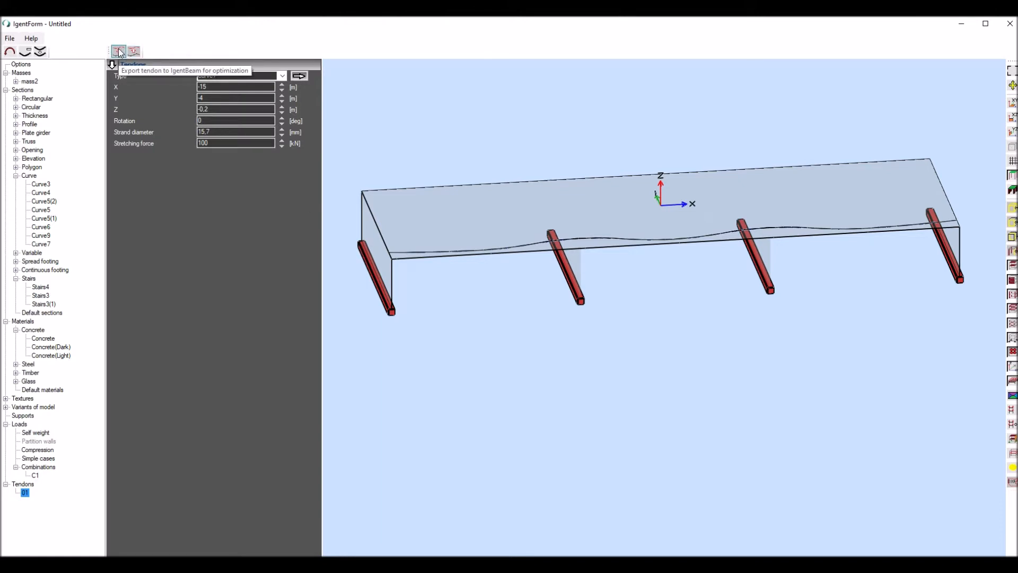
- Export tendon 01 to IgentBeam for optimization and continue with the trial licence
{"action": "left_click", "coordinate": [119, 51]}
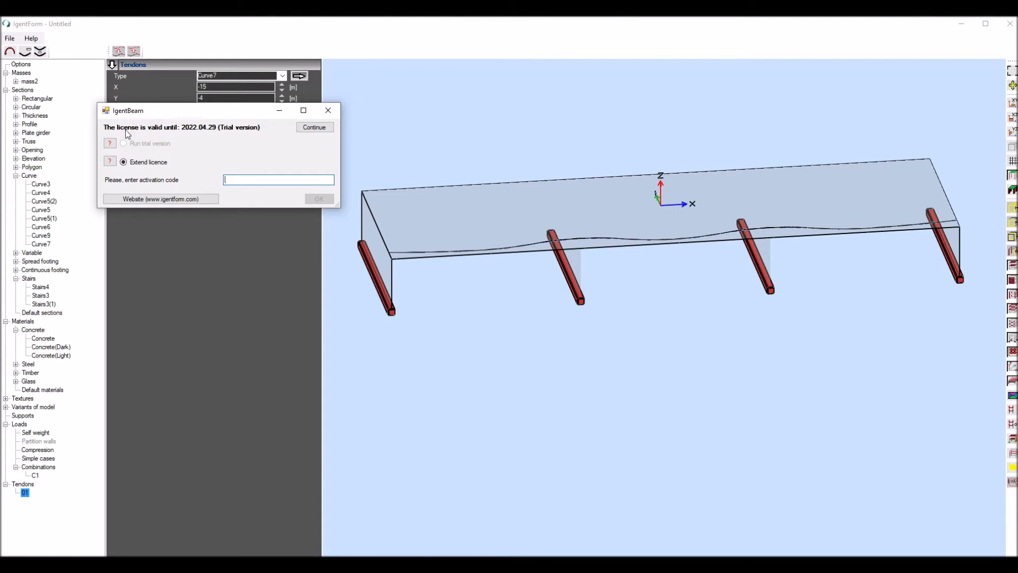
{"action": "left_click", "coordinate": [315, 128]}
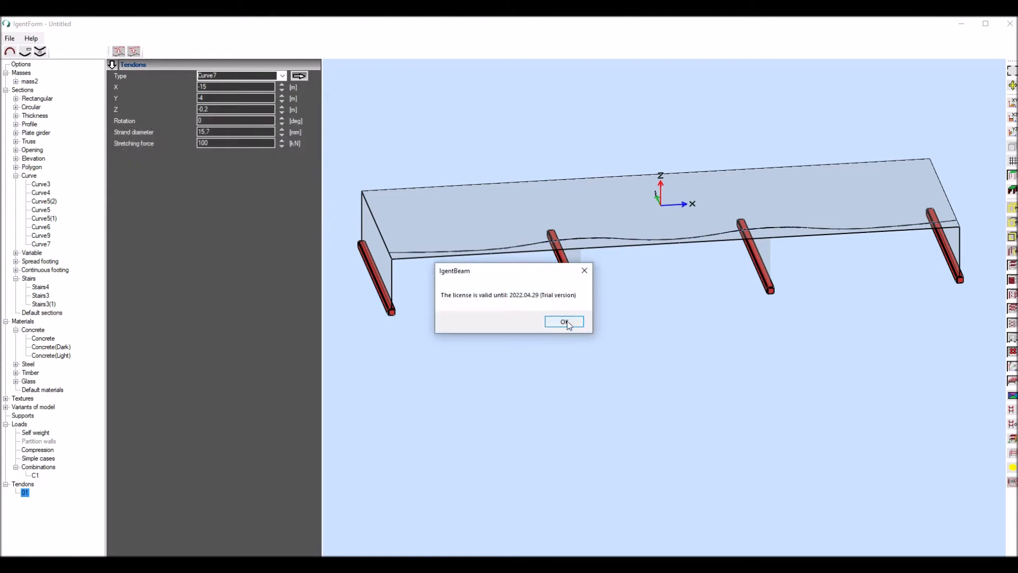
{"action": "left_click", "coordinate": [563, 321]}
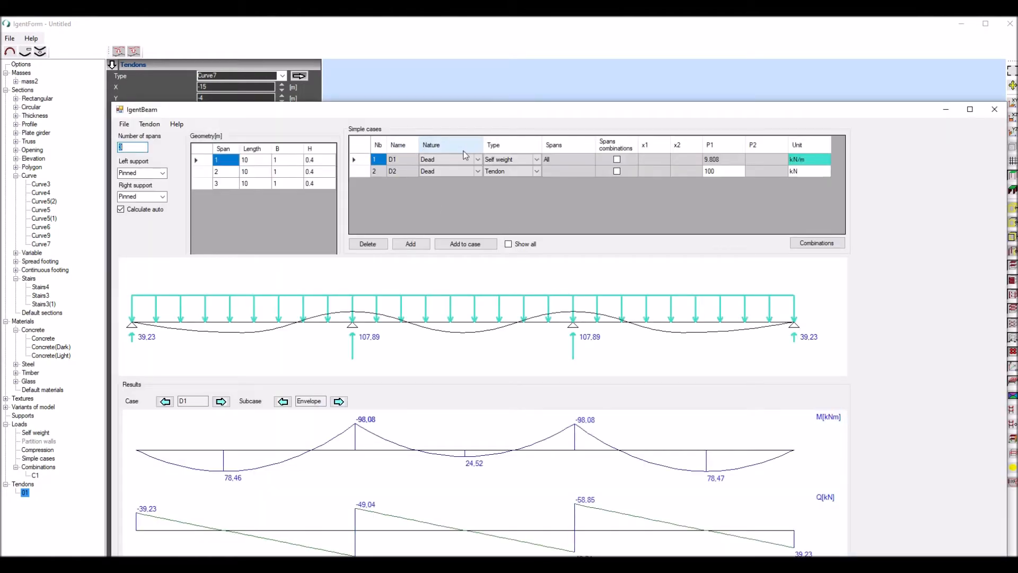
{"action": "left_click_drag", "start_coordinate": [504, 113], "coordinate": [475, 72]}
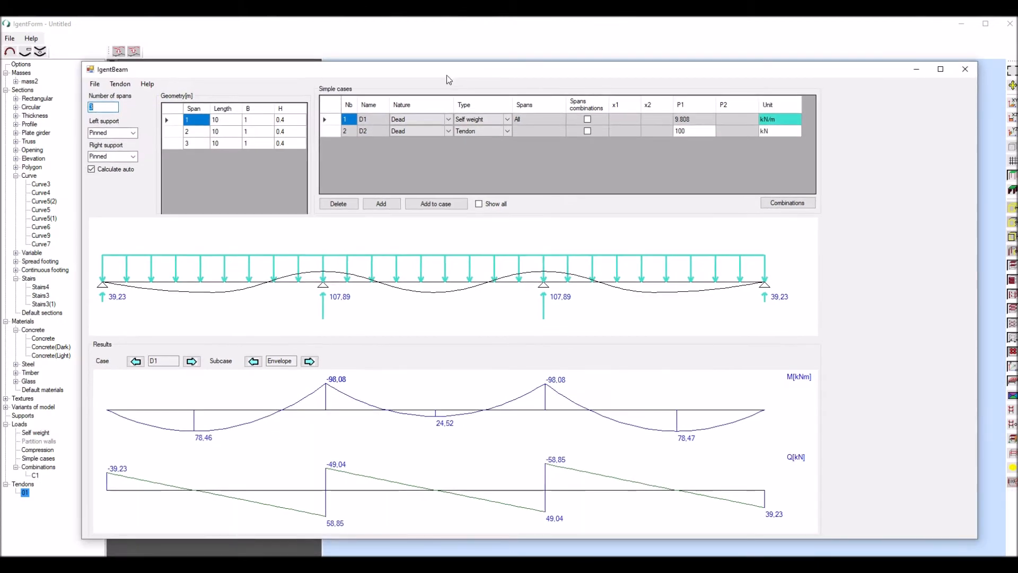
- Select tendon case D2 and examine all of its component loads, then return to the condensed case list
{"action": "left_click", "coordinate": [327, 131]}
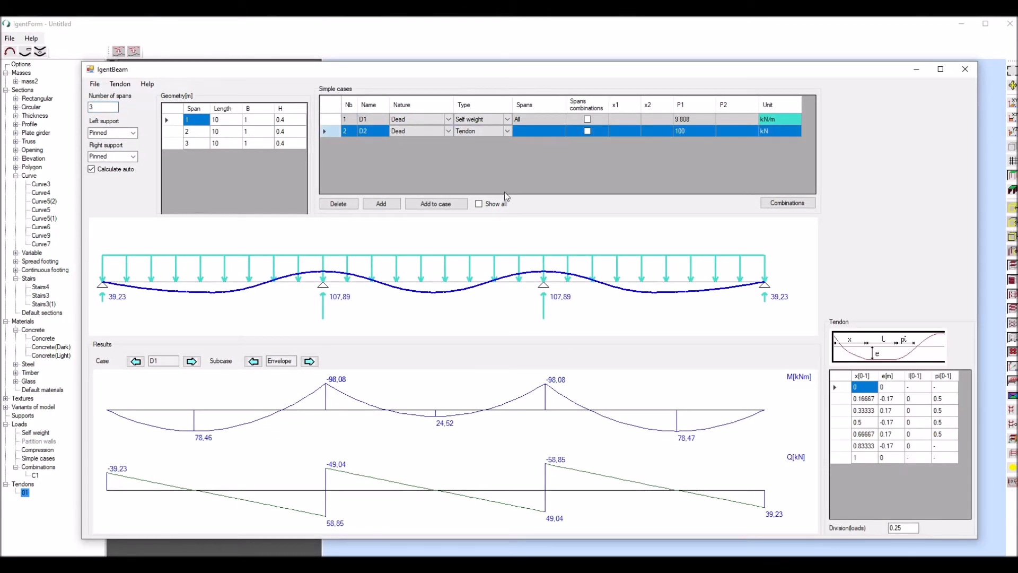
{"action": "left_click", "coordinate": [478, 204]}
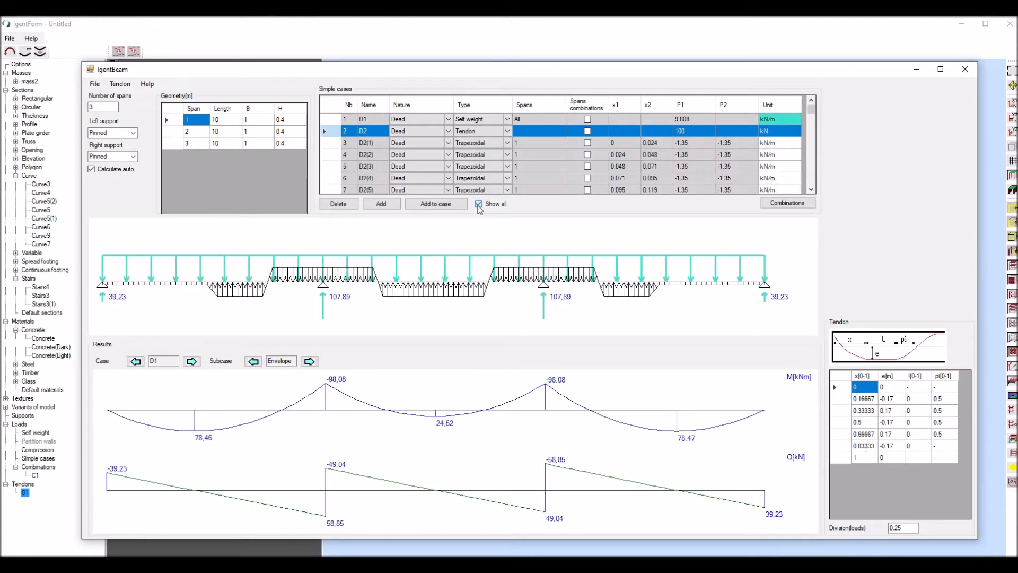
{"action": "left_click", "coordinate": [479, 204]}
- Set the tendon's load division to 0.5 and display the moment and shear results for case D2
{"action": "left_click_drag", "start_coordinate": [908, 528], "coordinate": [853, 528]}
{"action": "type", "text": "0.5"}
{"action": "key", "text": "Tab"}
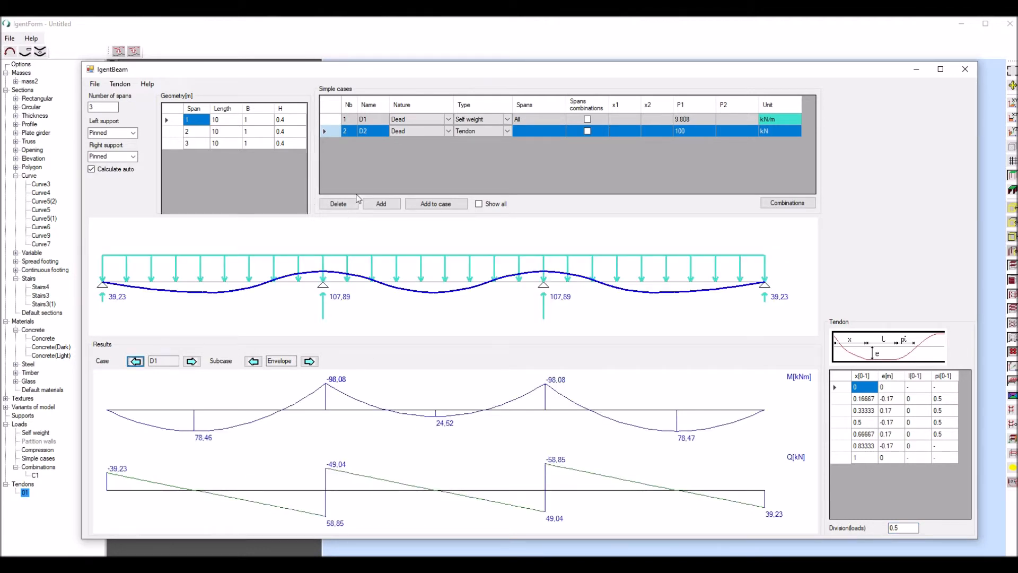
{"action": "left_click", "coordinate": [191, 361]}
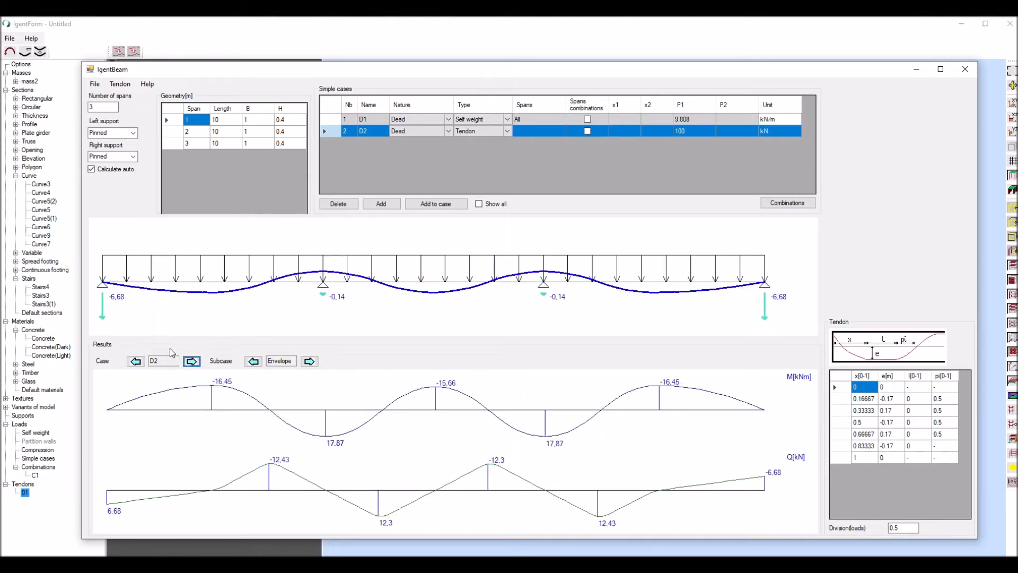
- Review the moment, shear and reaction results for combination C1 and simple cases D2 and D1
{"action": "left_click", "coordinate": [190, 361]}
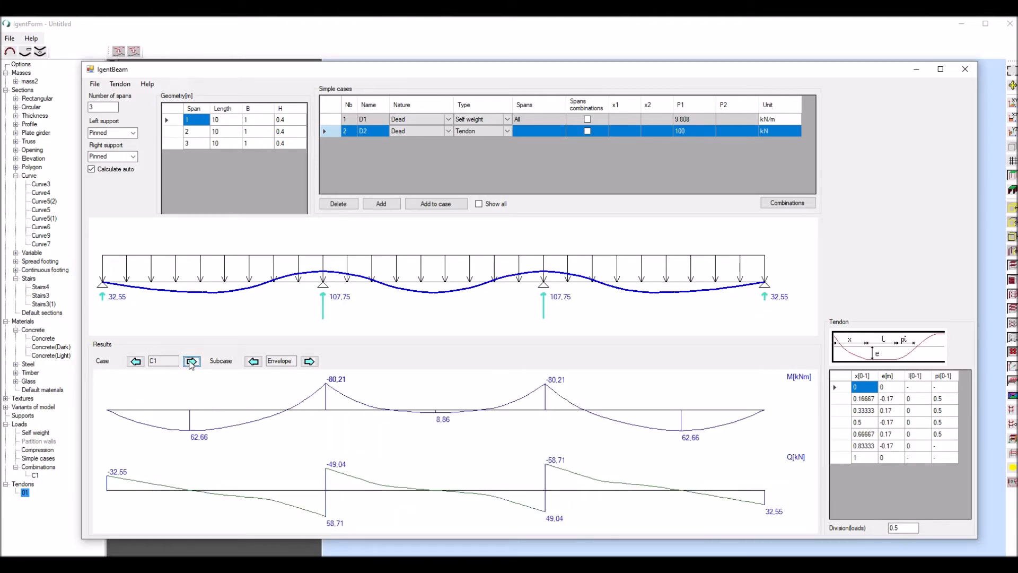
{"action": "left_click", "coordinate": [135, 361]}
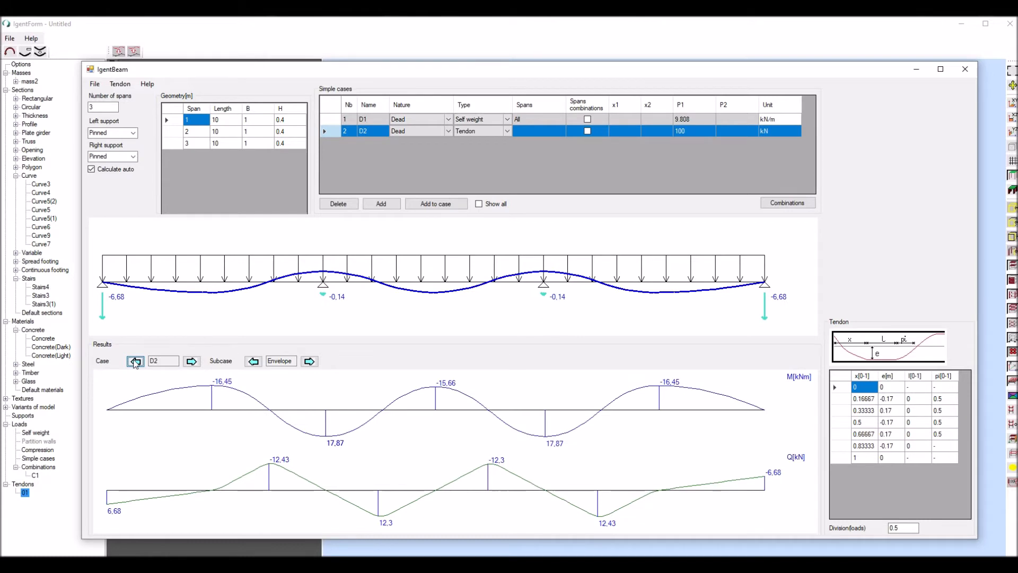
{"action": "left_click", "coordinate": [135, 361]}
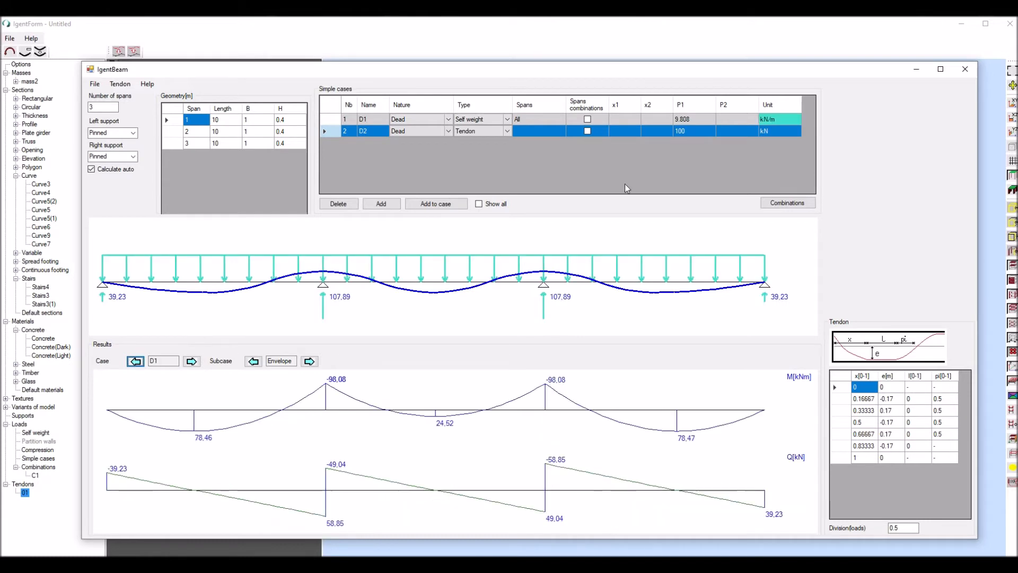
- Return to IgentForm and export the tendon to IgentBeam again with a stretching force of 1000 kN, accepting the trial licence
{"action": "left_click", "coordinate": [966, 70]}
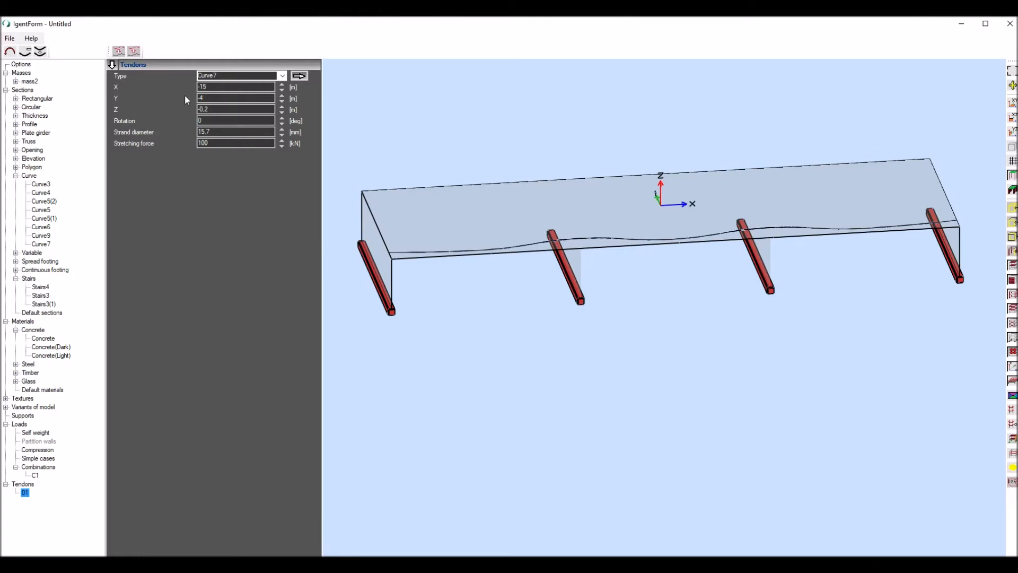
{"action": "left_click", "coordinate": [222, 143]}
{"action": "type", "text": "0"}
{"action": "left_click", "coordinate": [119, 51]}
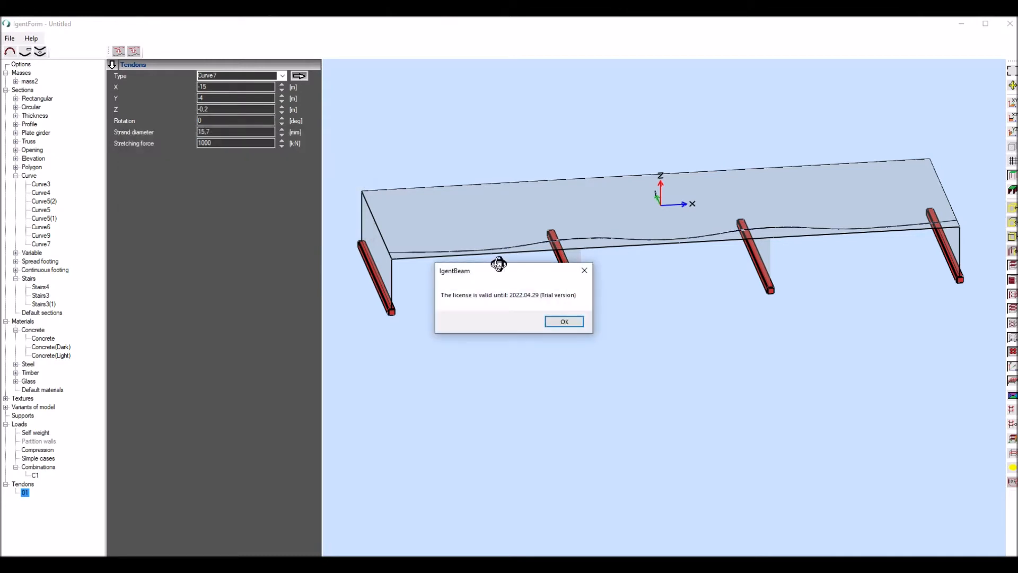
{"action": "left_click", "coordinate": [554, 320]}
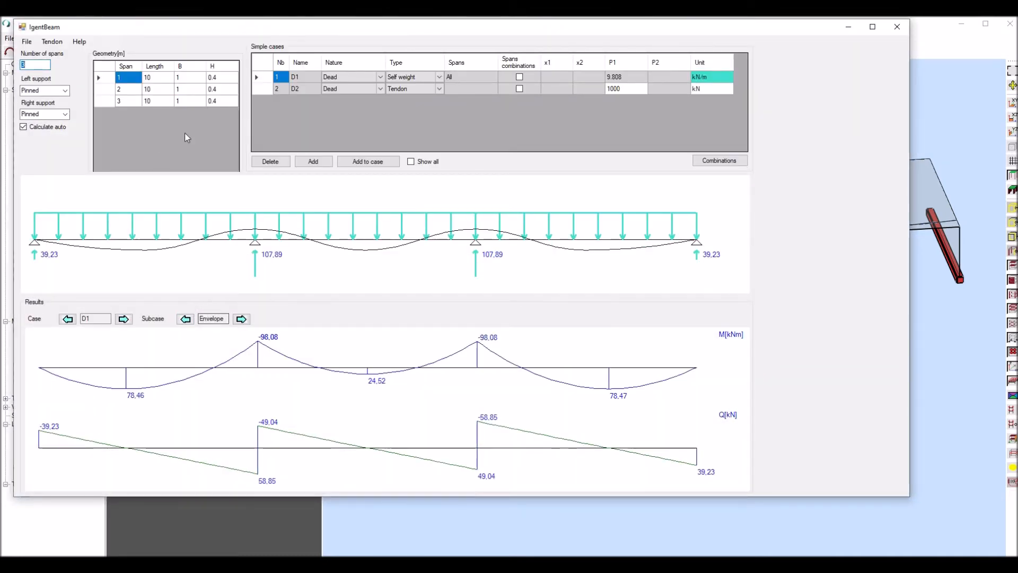
- Select tendon case D2 and set its load division to 0.5
{"action": "left_click", "coordinate": [265, 89]}
{"action": "left_click_drag", "start_coordinate": [839, 487], "coordinate": [715, 485]}
{"action": "type", "text": "0.5"}
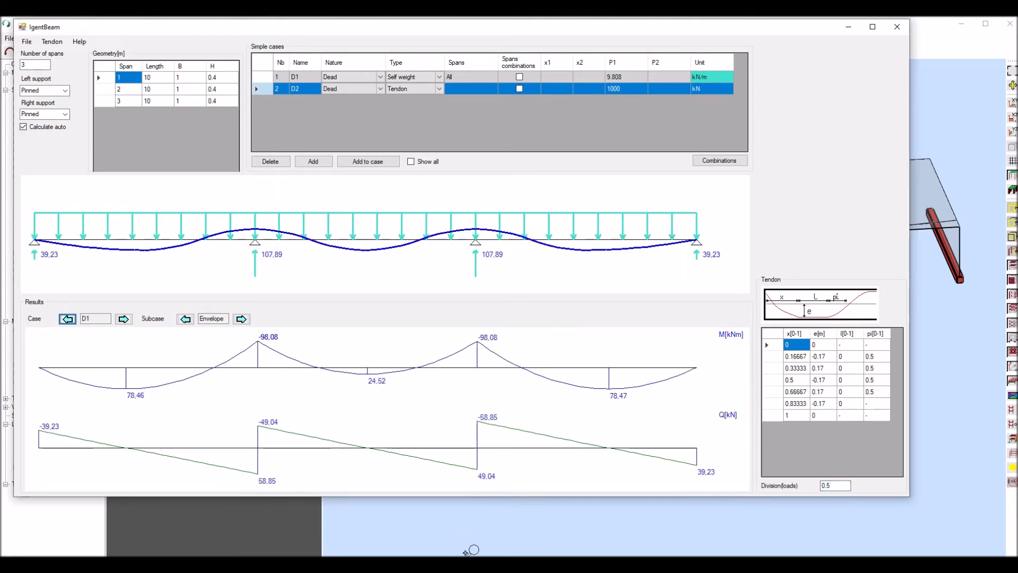
- Compare the moment and shear results of case D2, combination C1 and case D1 for the 1000 kN tendon
{"action": "left_click", "coordinate": [123, 319]}
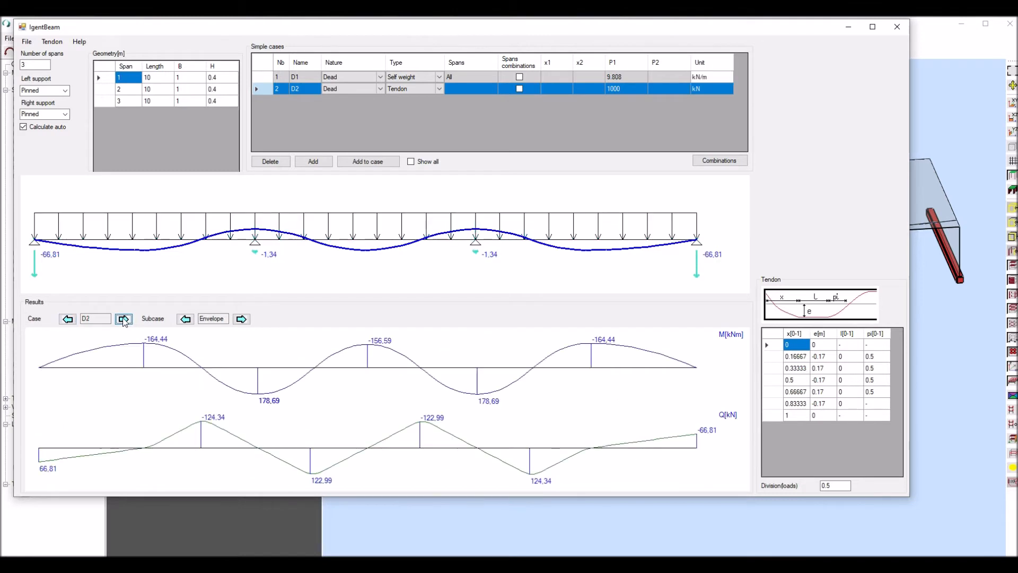
{"action": "left_click", "coordinate": [123, 319]}
{"action": "left_click", "coordinate": [123, 319]}
{"action": "left_click", "coordinate": [67, 319]}
{"action": "left_click", "coordinate": [67, 320]}
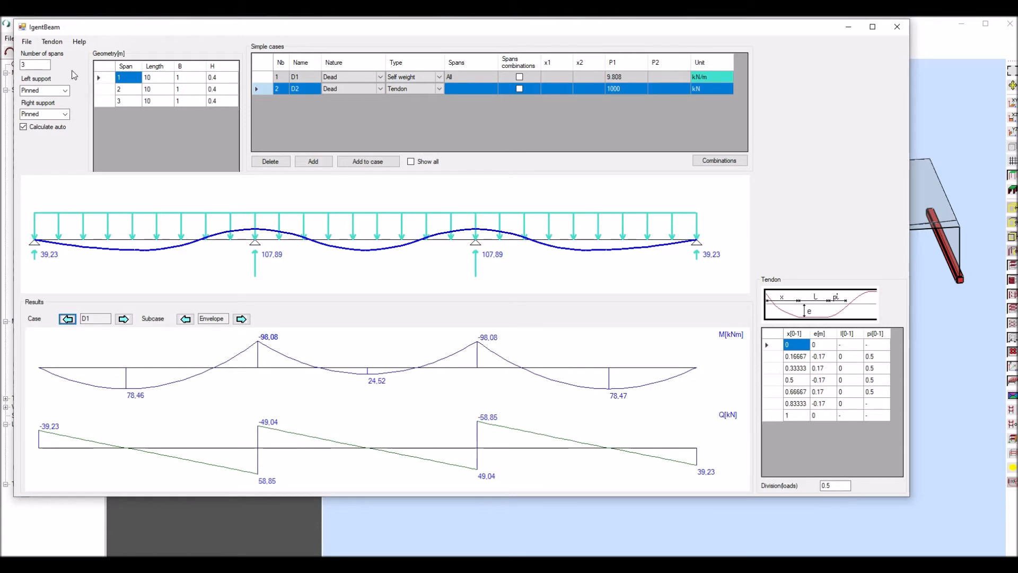
- Optimize the tendon against reference case D1, adjusting only the low points' X coordinates to the extreme moment values
{"action": "left_click", "coordinate": [58, 43]}
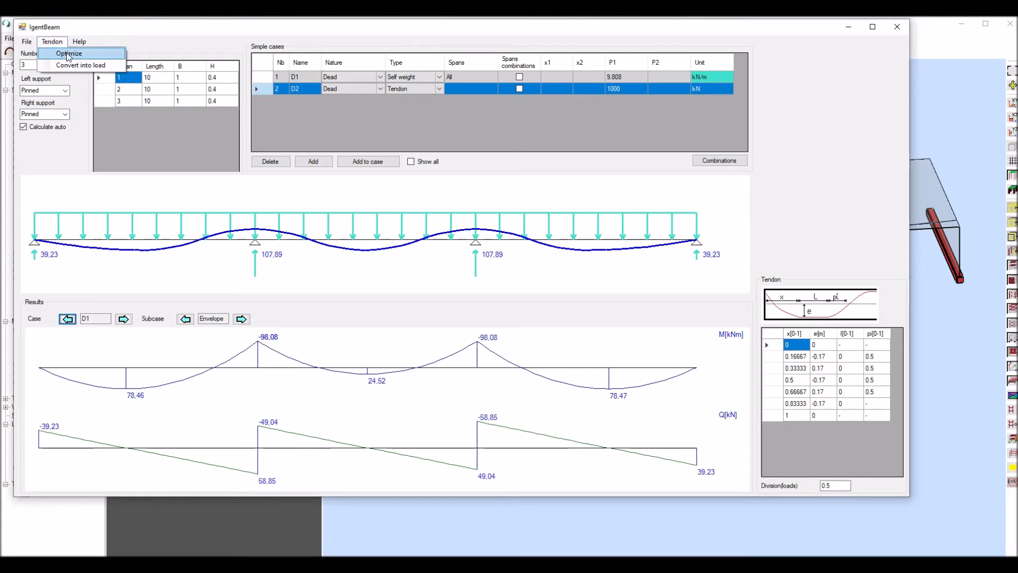
{"action": "left_click", "coordinate": [66, 54]}
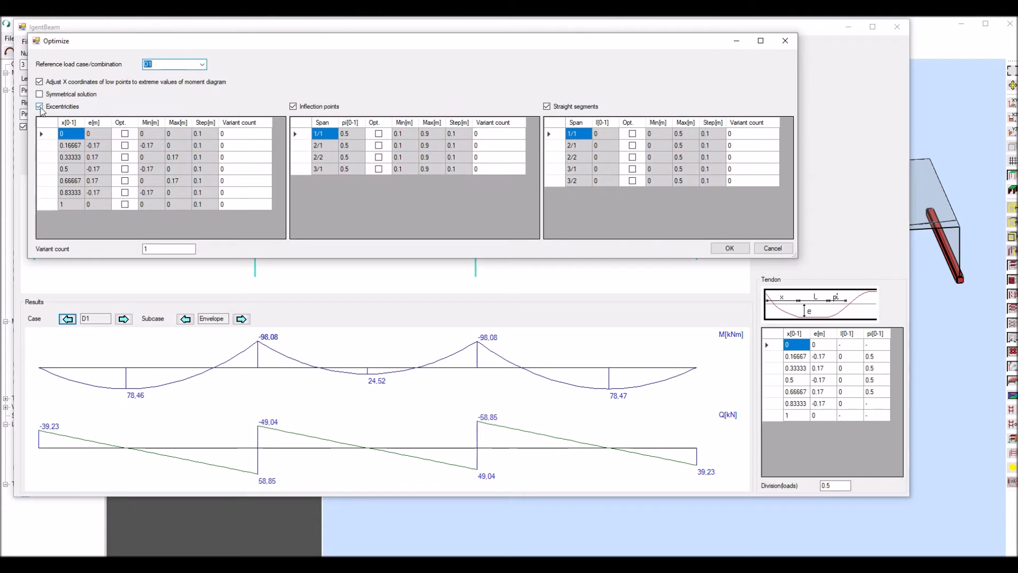
{"action": "left_click", "coordinate": [161, 251]}
{"action": "left_click", "coordinate": [729, 248]}
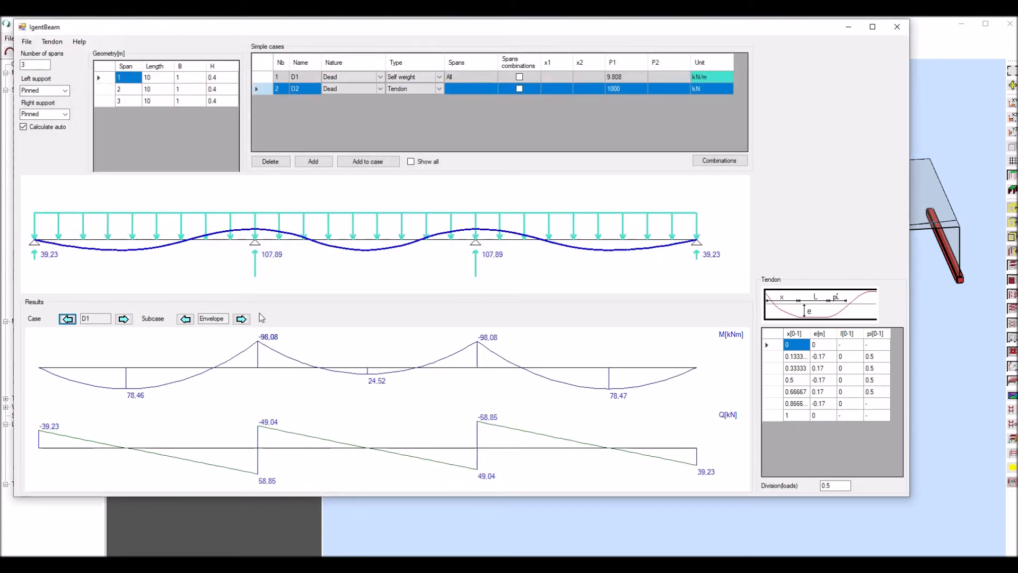
- Review the results for cases D2 and D1 and combination C1 with the adjusted low points
{"action": "left_click", "coordinate": [123, 319]}
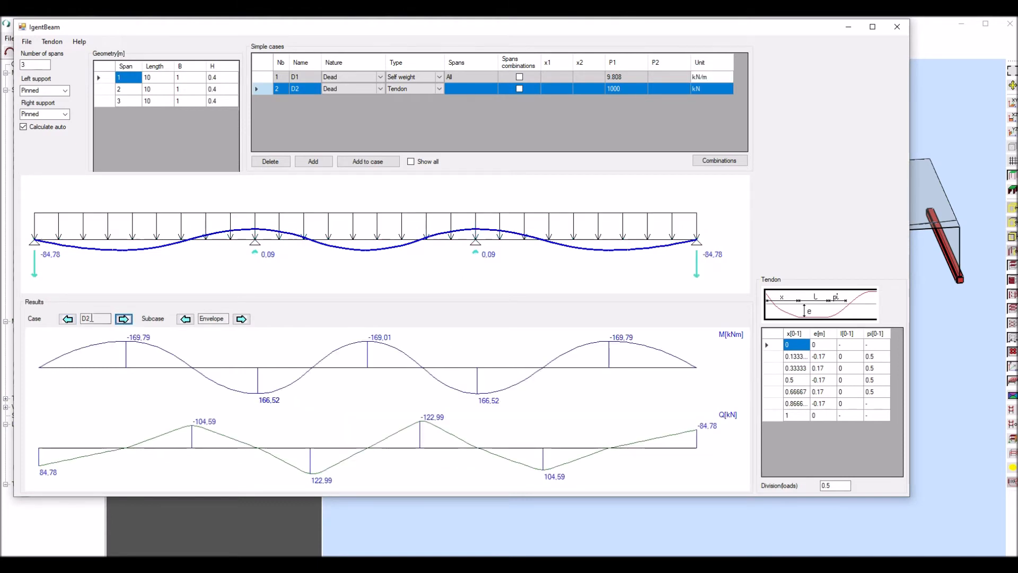
{"action": "left_click", "coordinate": [68, 319]}
{"action": "left_click", "coordinate": [124, 319]}
{"action": "left_click", "coordinate": [123, 319]}
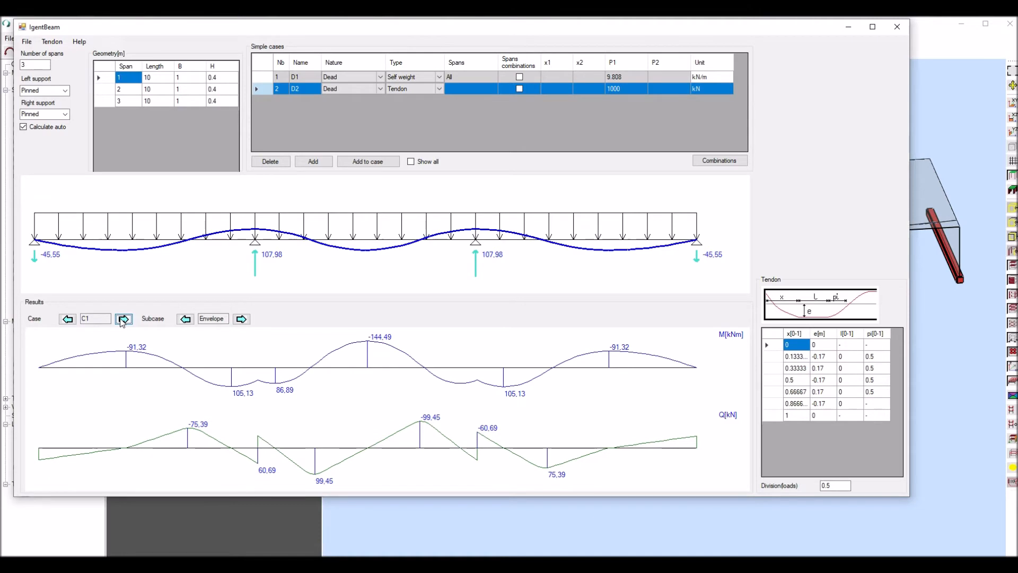
- Set the cross-section width B to 2 m for all three spans
{"action": "left_click", "coordinate": [192, 82]}
{"action": "type", "text": "2a"}
{"action": "key", "text": "Return"}
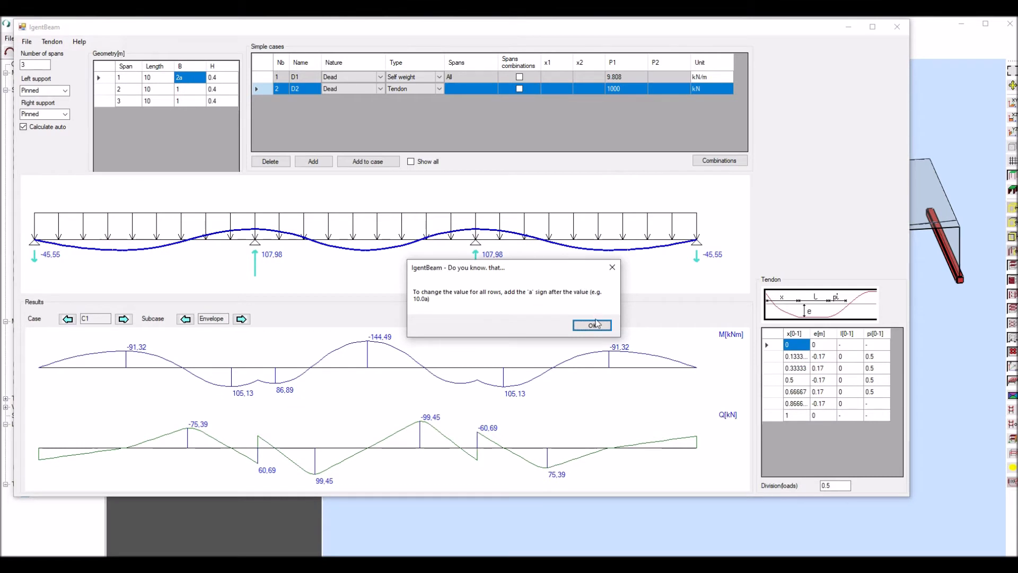
{"action": "left_click", "coordinate": [595, 324]}
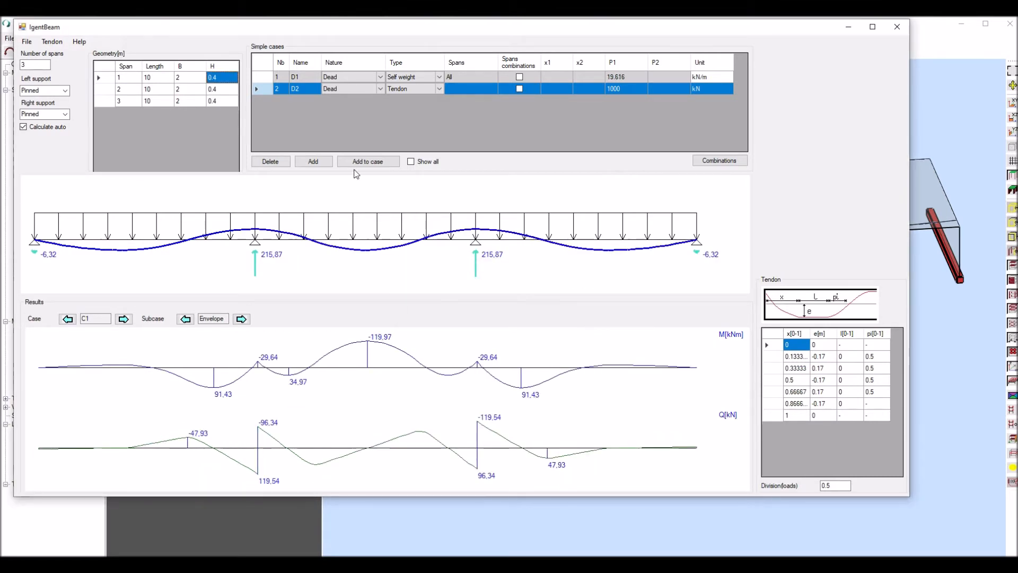
- Step through the results of D2, D1 and C1 for the 2 m wide beam
{"action": "left_click", "coordinate": [67, 318]}
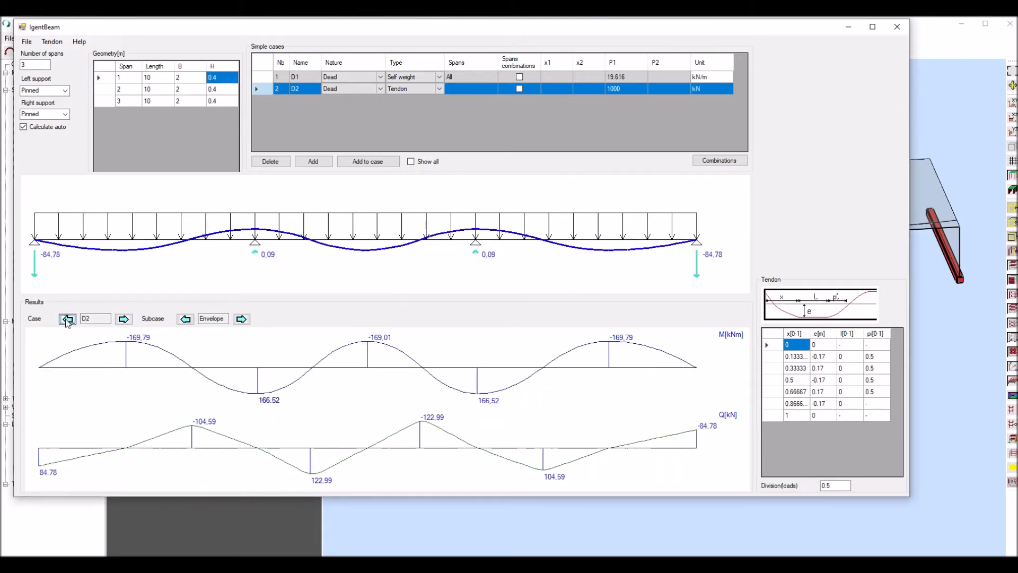
{"action": "left_click", "coordinate": [67, 319]}
{"action": "left_click", "coordinate": [124, 319]}
{"action": "left_click", "coordinate": [125, 319]}
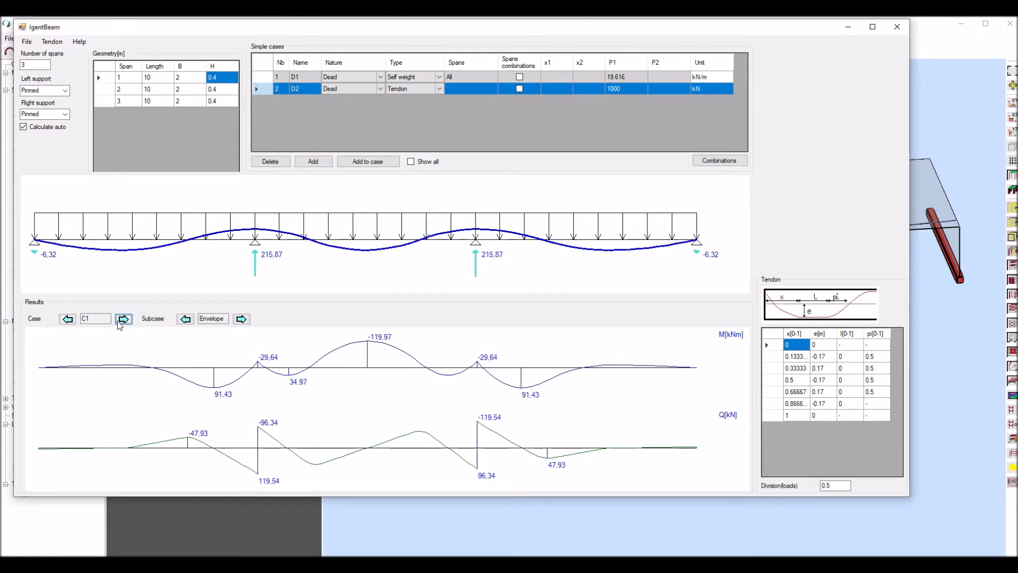
- Optimize the tendon's four inflection points against case D1, varying them from 0.1 to 0.9 in steps of 0.1
{"action": "left_click", "coordinate": [53, 41]}
{"action": "left_click", "coordinate": [60, 52]}
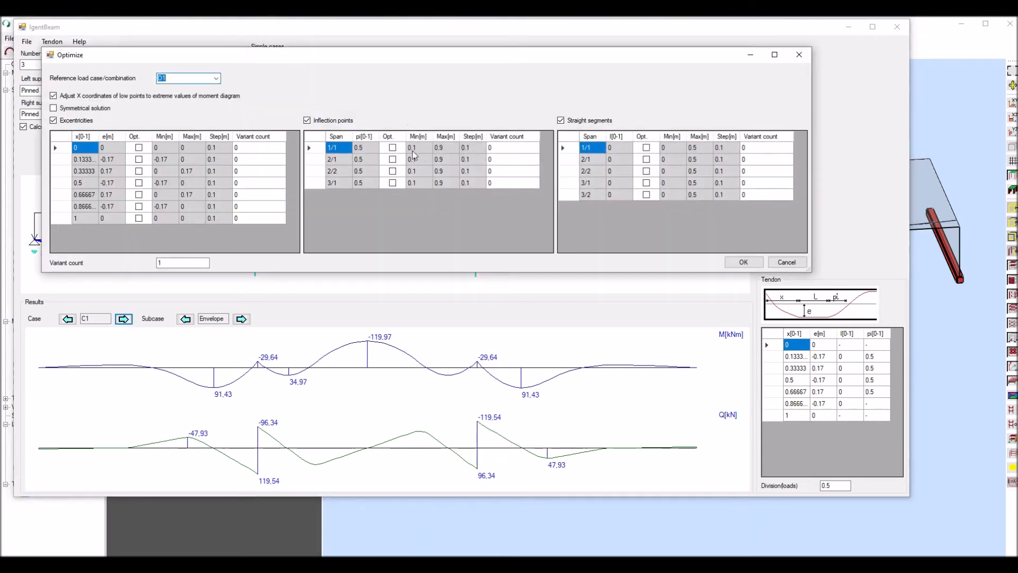
{"action": "left_click", "coordinate": [393, 148]}
{"action": "left_click", "coordinate": [393, 160]}
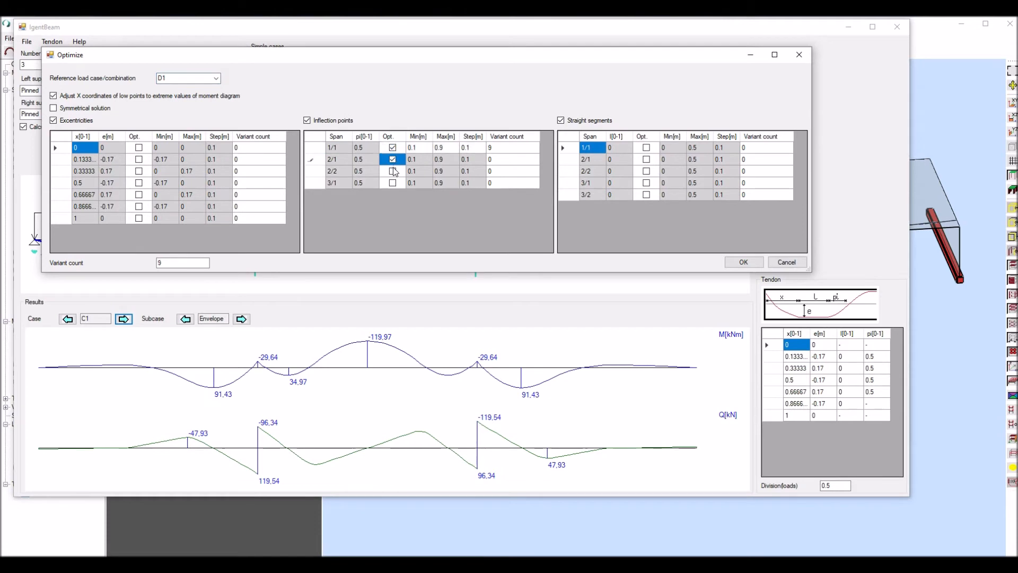
{"action": "left_click", "coordinate": [392, 170]}
{"action": "left_click", "coordinate": [393, 183]}
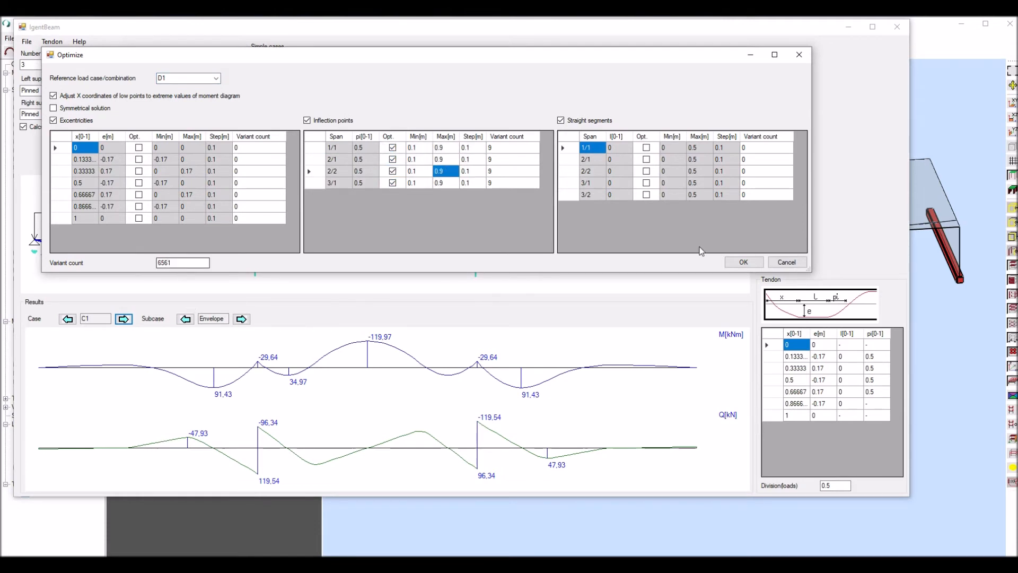
{"action": "left_click", "coordinate": [742, 263]}
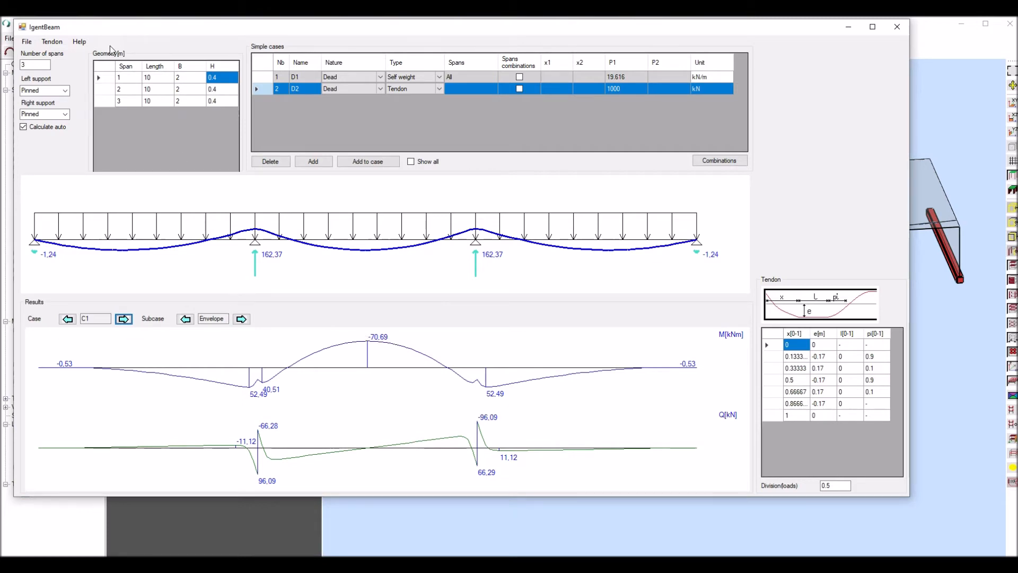
- Set up another tendon optimization that excludes inflection points and varies the eccentricities of the five intermediate points
{"action": "left_click", "coordinate": [57, 43]}
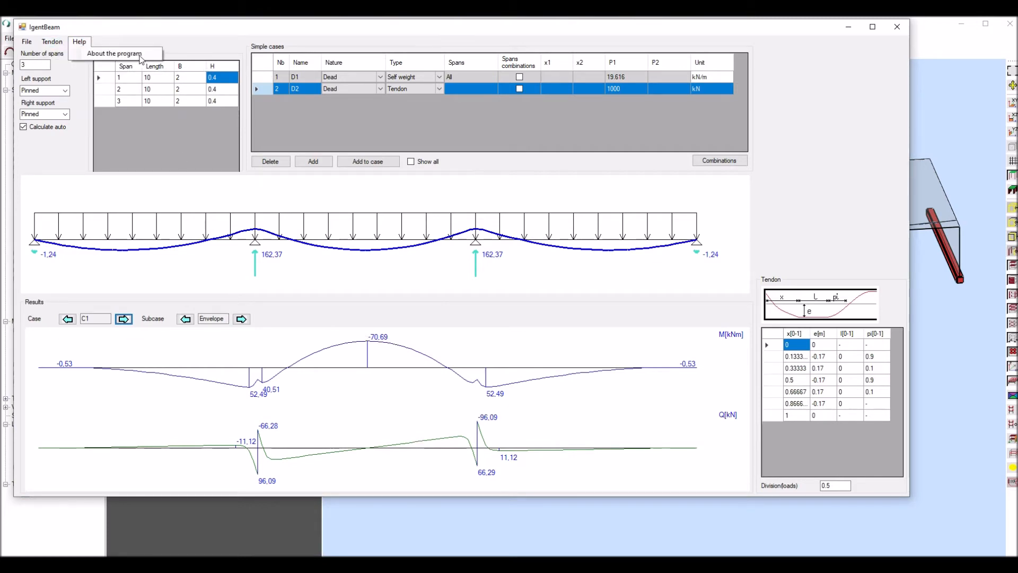
{"action": "left_click", "coordinate": [62, 53]}
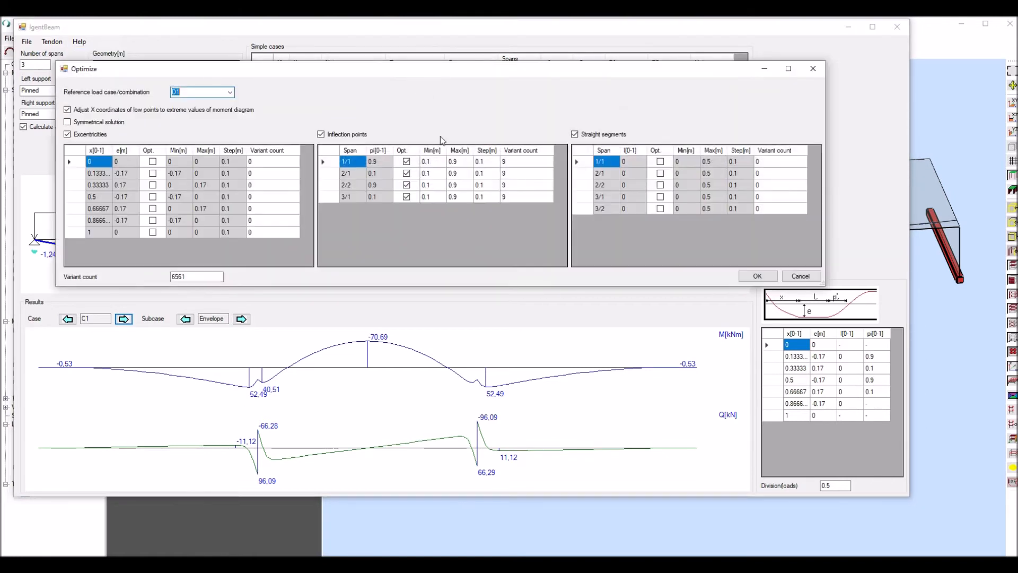
{"action": "left_click", "coordinate": [321, 135]}
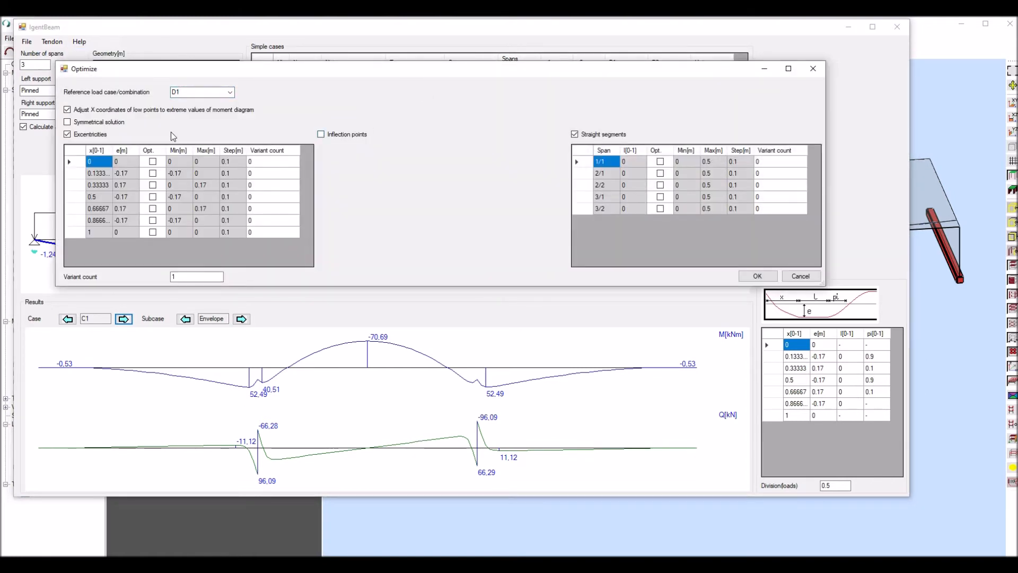
{"action": "left_click", "coordinate": [152, 173]}
{"action": "left_click", "coordinate": [153, 185]}
{"action": "left_click", "coordinate": [153, 197]}
{"action": "left_click", "coordinate": [153, 208]}
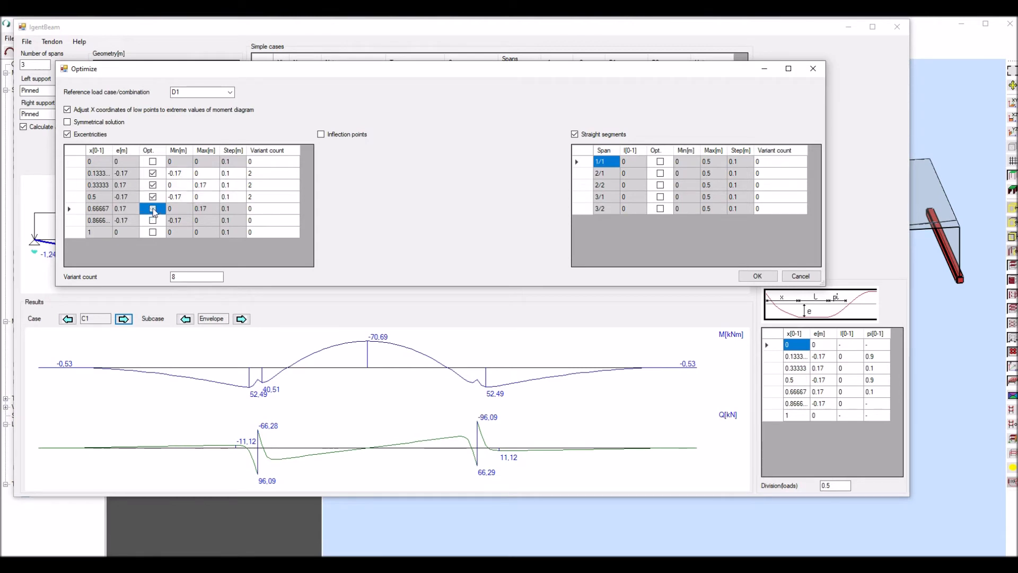
{"action": "left_click", "coordinate": [153, 220]}
- Set the eccentricity step to 0.02 m for all points and run the optimization
{"action": "left_click", "coordinate": [240, 174]}
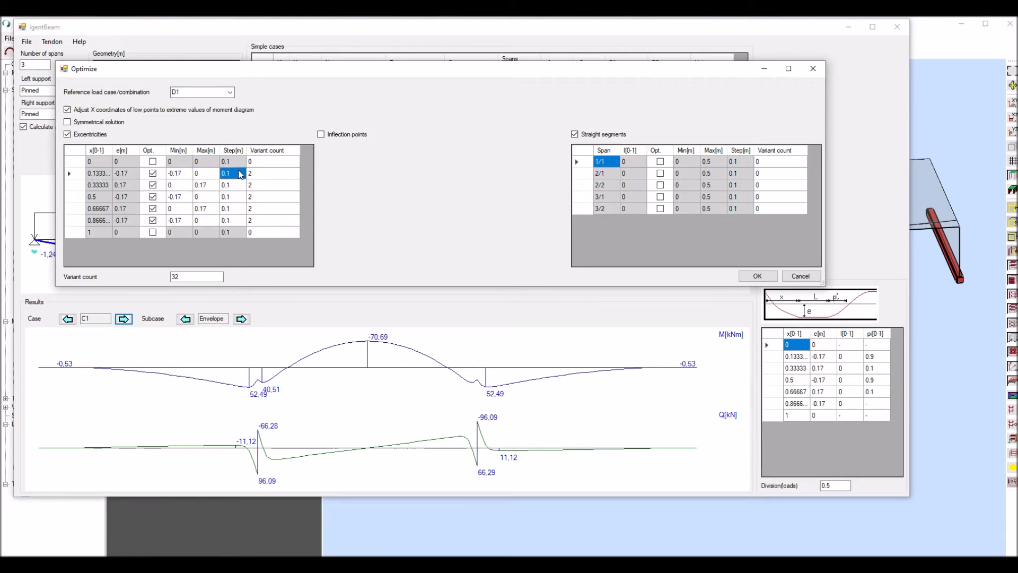
{"action": "type", "text": "02"}
{"action": "key", "text": "Tab"}
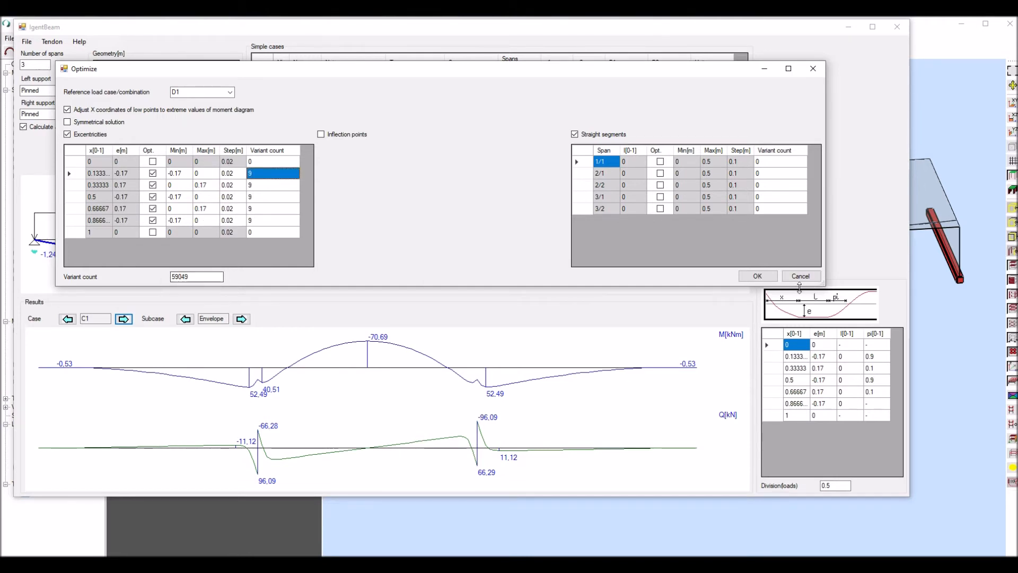
{"action": "left_click", "coordinate": [763, 276]}
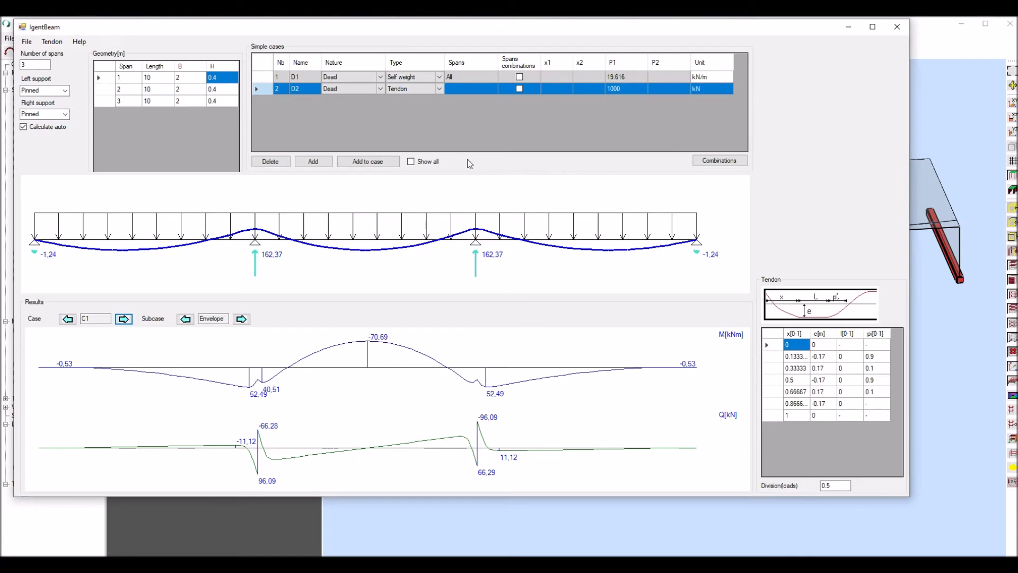
{"action": "left_click", "coordinate": [385, 161]}
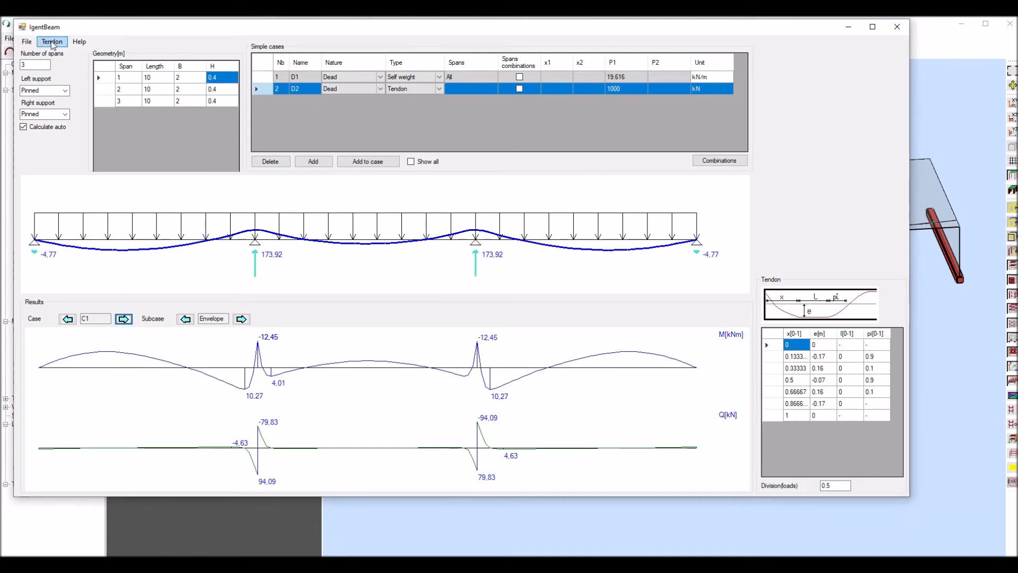
- Export the optimized tendon from IgentBeam and import it into the IgentForm slab model
{"action": "left_click", "coordinate": [26, 41]}
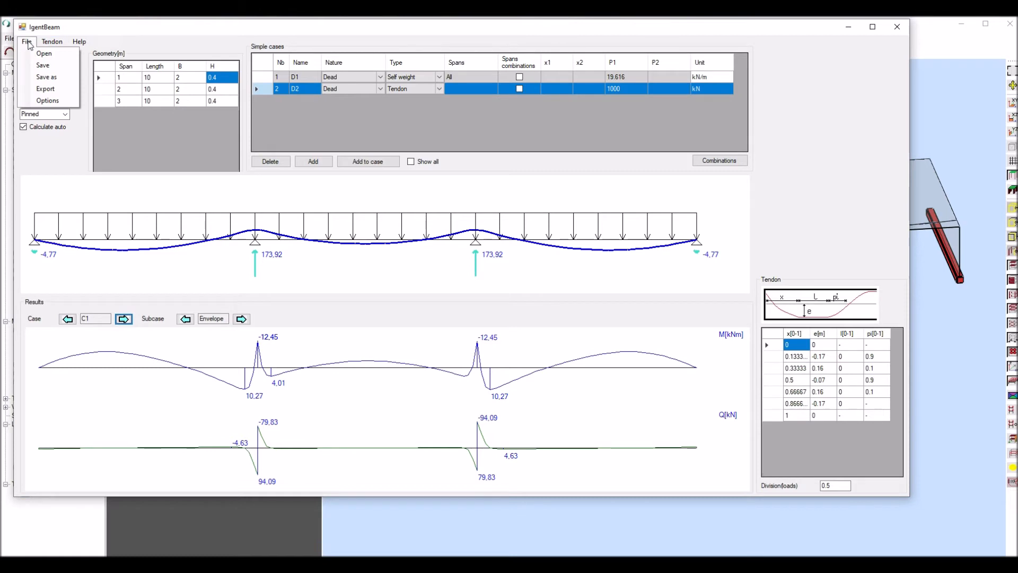
{"action": "left_click", "coordinate": [42, 66]}
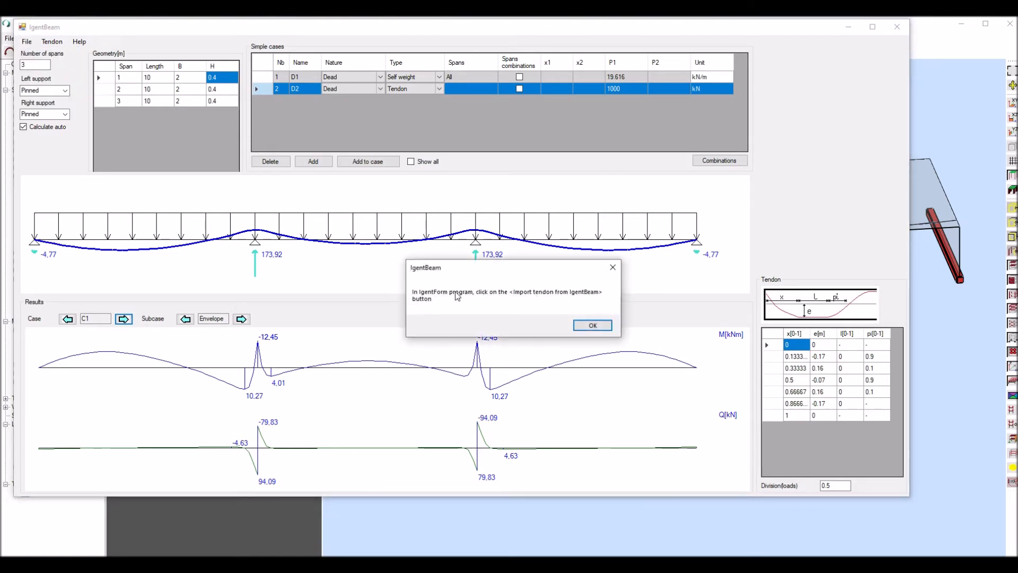
{"action": "left_click", "coordinate": [593, 325]}
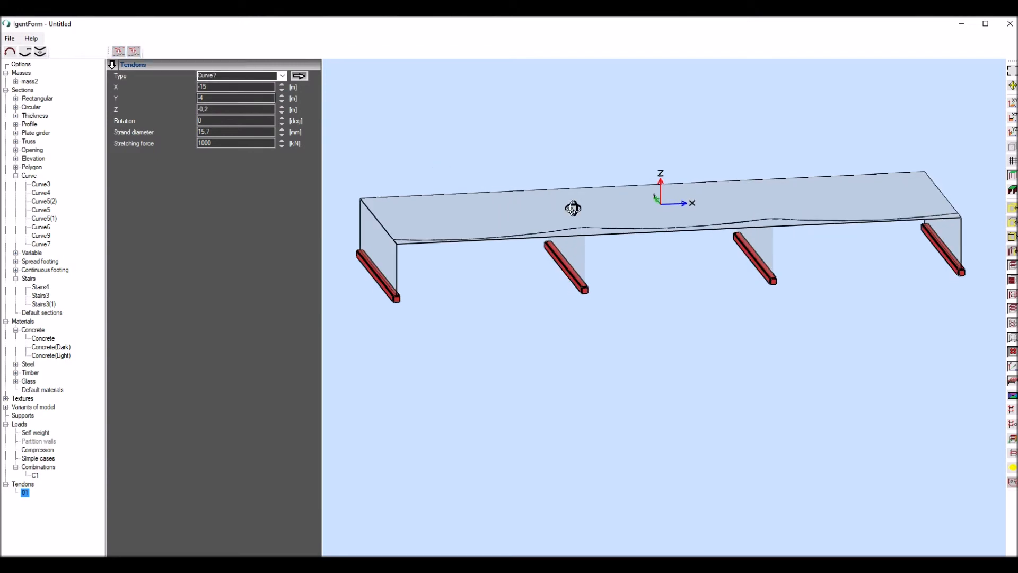
- Inspect the imported tendon in the 3D slab model and display the wall reactions
{"action": "scroll", "coordinate": [582, 239], "scroll_direction": "up", "scroll_amount": 6}
{"action": "scroll", "coordinate": [567, 232], "scroll_direction": "down", "scroll_amount": 2}
{"action": "scroll", "coordinate": [567, 232], "scroll_direction": "down", "scroll_amount": 4}
{"action": "mouse_move", "coordinate": [544, 191]}
{"action": "middle_mouse_down"}
{"action": "mouse_move", "coordinate": [576, 171]}
{"action": "mouse_move", "coordinate": [539, 178]}
{"action": "middle_mouse_up"}
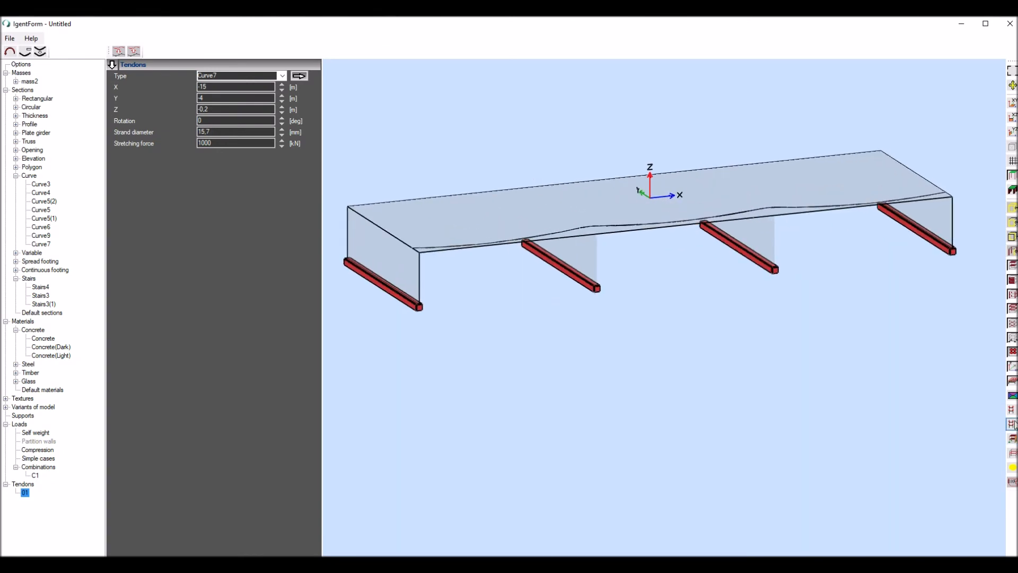
{"action": "left_click", "coordinate": [1012, 424]}
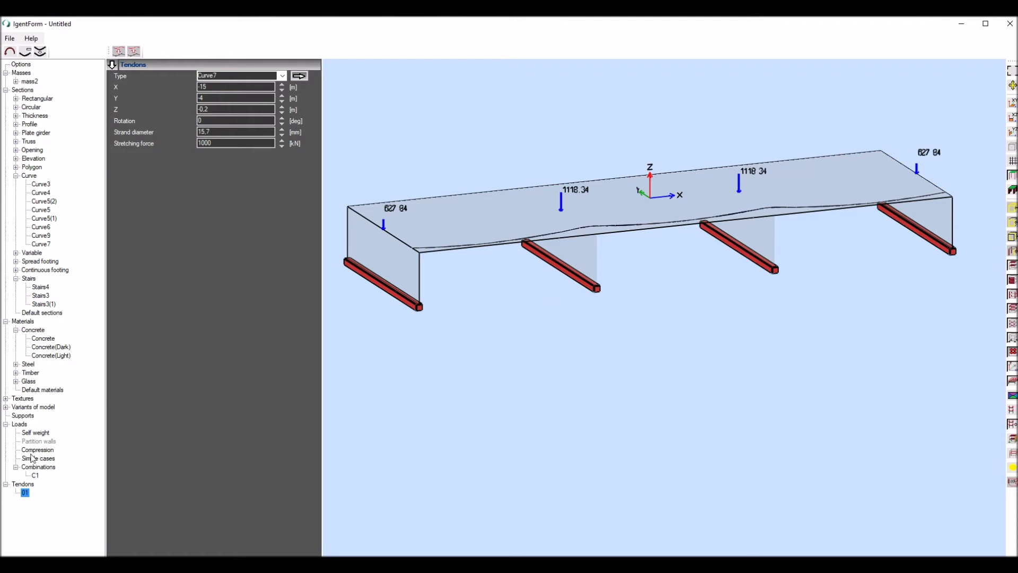
- Display the Compression load case and examine the tendon loads and wall reactions on the slab model
{"action": "left_click", "coordinate": [35, 450]}
{"action": "scroll", "coordinate": [411, 249], "scroll_direction": "up", "scroll_amount": 4}
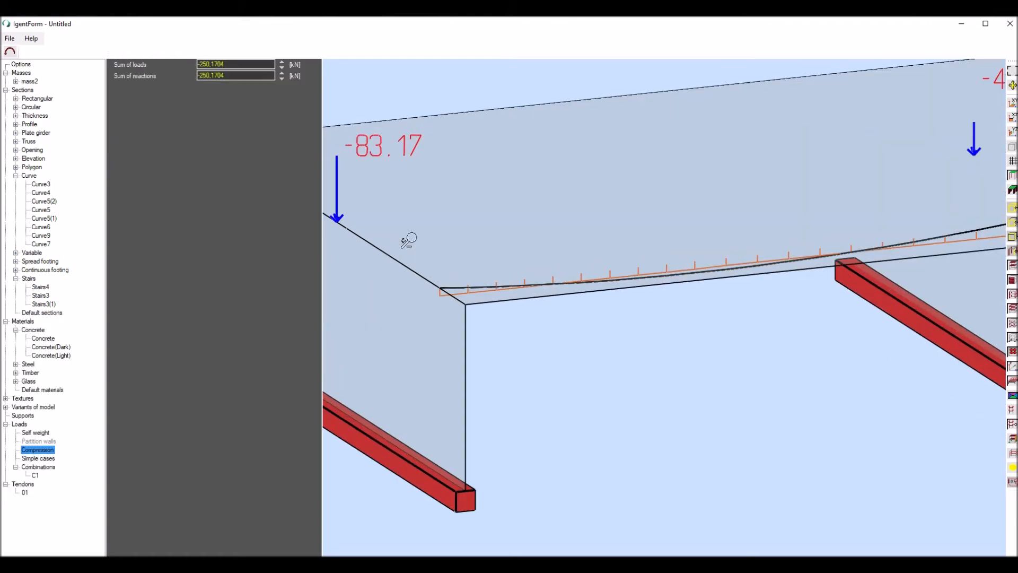
{"action": "scroll", "coordinate": [407, 241], "scroll_direction": "down", "scroll_amount": 4}
{"action": "mouse_move", "coordinate": [523, 164]}
{"action": "middle_mouse_down"}
{"action": "mouse_move", "coordinate": [467, 160]}
{"action": "mouse_move", "coordinate": [527, 165]}
{"action": "middle_mouse_up"}
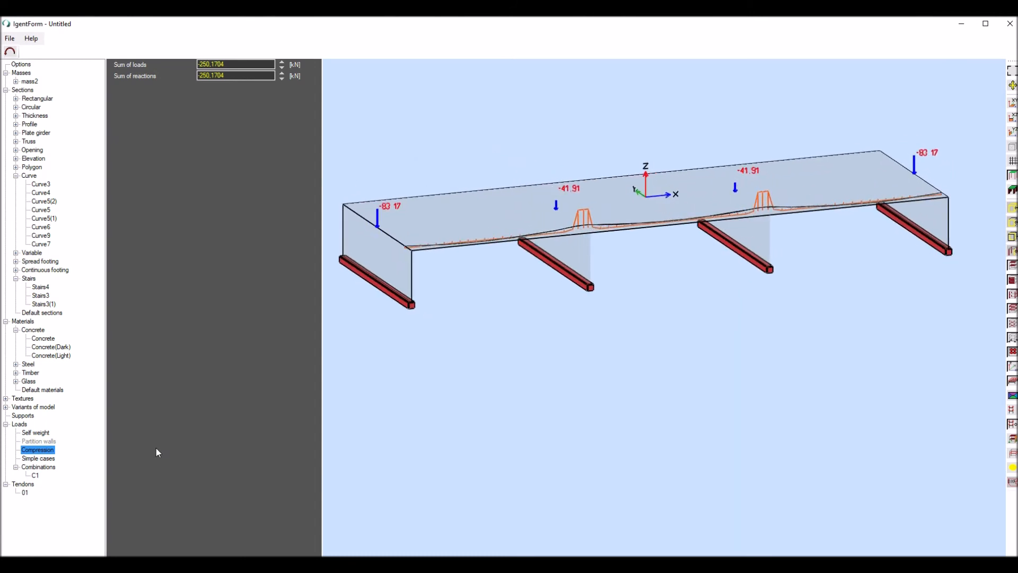
- Create four copies of tendon 01 with a Y offset of 2 m between them
{"action": "left_click", "coordinate": [27, 492]}
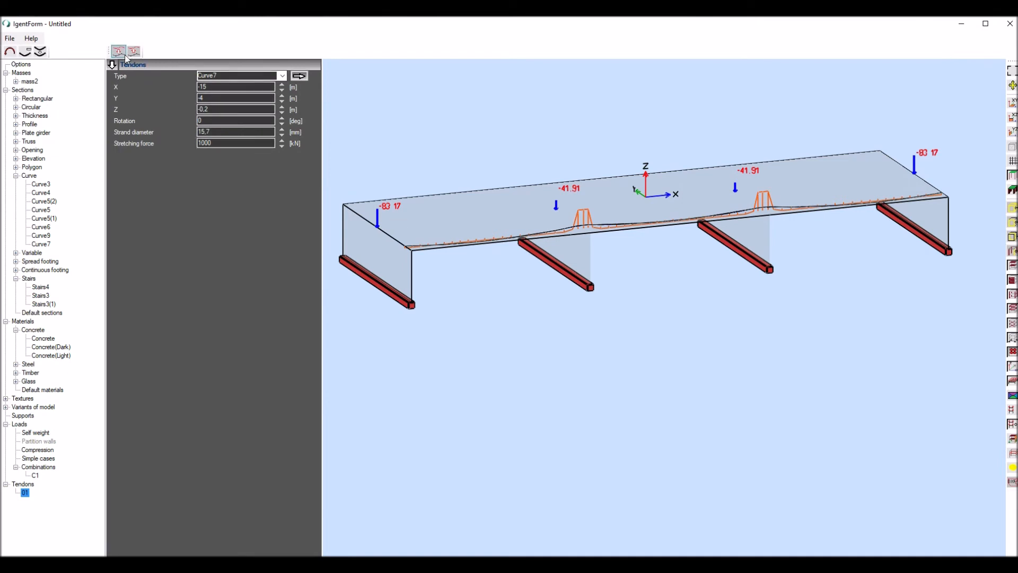
{"action": "left_click", "coordinate": [41, 51]}
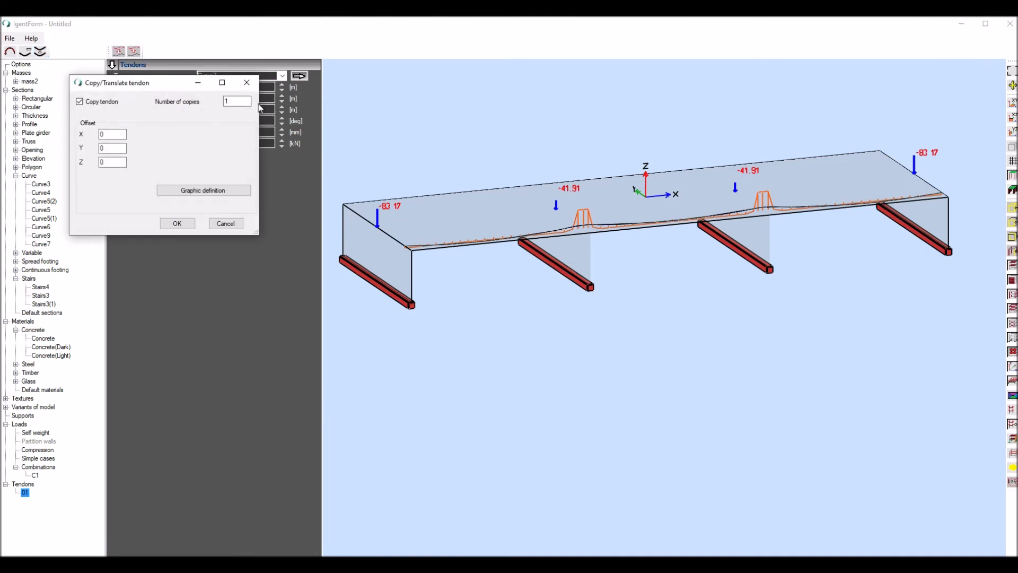
{"action": "double_click", "coordinate": [227, 100]}
{"action": "double_click", "coordinate": [102, 148]}
{"action": "type", "text": "2"}
{"action": "left_click", "coordinate": [177, 224]}
- Inspect the loads of the five tendons and the compression reactions of the walls in the 3D slab model
{"action": "scroll", "coordinate": [390, 219], "scroll_direction": "up", "scroll_amount": 2}
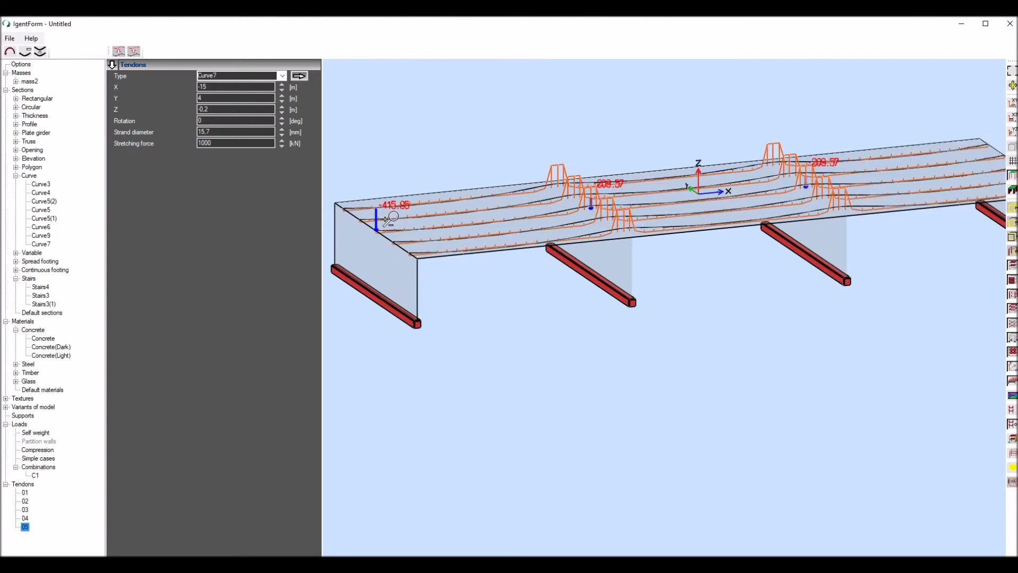
{"action": "scroll", "coordinate": [390, 219], "scroll_direction": "up", "scroll_amount": 10}
{"action": "scroll", "coordinate": [409, 205], "scroll_direction": "down", "scroll_amount": 10}
{"action": "mouse_move", "coordinate": [458, 138]}
{"action": "middle_mouse_down"}
{"action": "mouse_move", "coordinate": [519, 137]}
{"action": "mouse_move", "coordinate": [455, 141]}
{"action": "middle_mouse_up"}
{"action": "scroll", "coordinate": [454, 141], "scroll_direction": "down", "scroll_amount": 3}
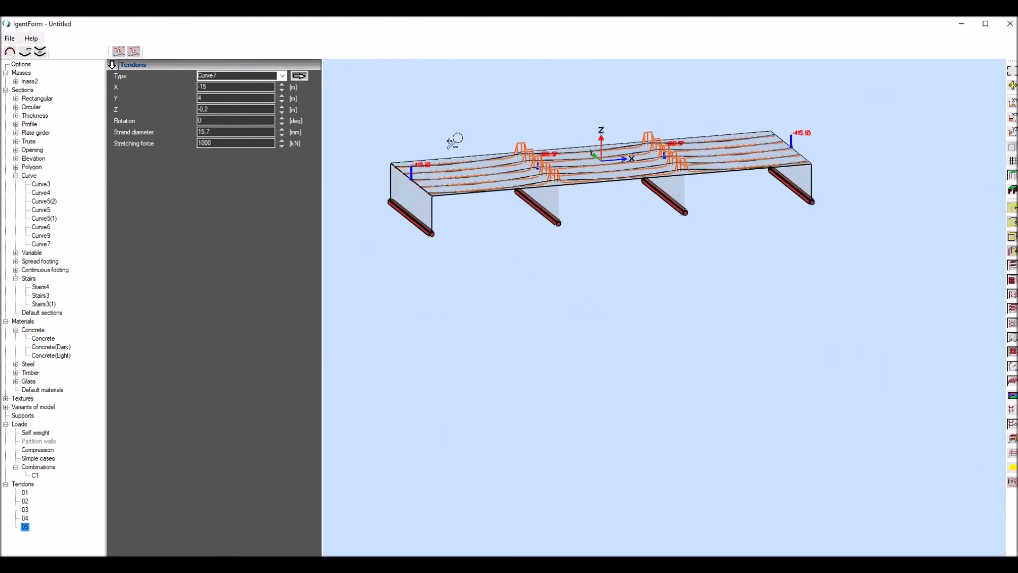
{"action": "scroll", "coordinate": [436, 167], "scroll_direction": "up", "scroll_amount": 7}
{"action": "scroll", "coordinate": [437, 167], "scroll_direction": "down", "scroll_amount": 4}
{"action": "middle_click_drag", "start_coordinate": [432, 144], "coordinate": [433, 145]}
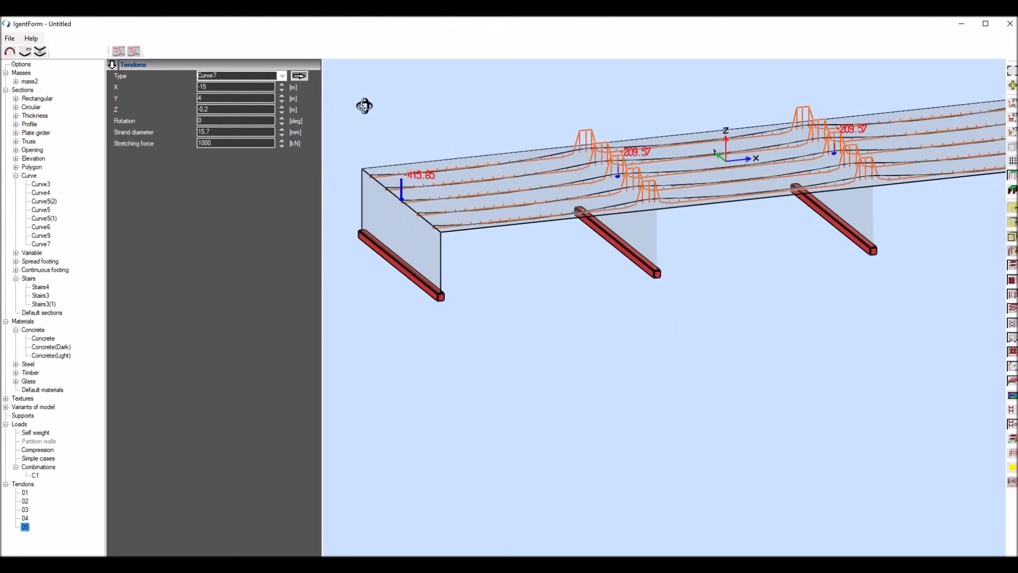
- Save the slab model as testRobot1.shm in C:\Temp, overwriting the existing file
{"action": "left_click", "coordinate": [10, 39]}
{"action": "left_click", "coordinate": [33, 86]}
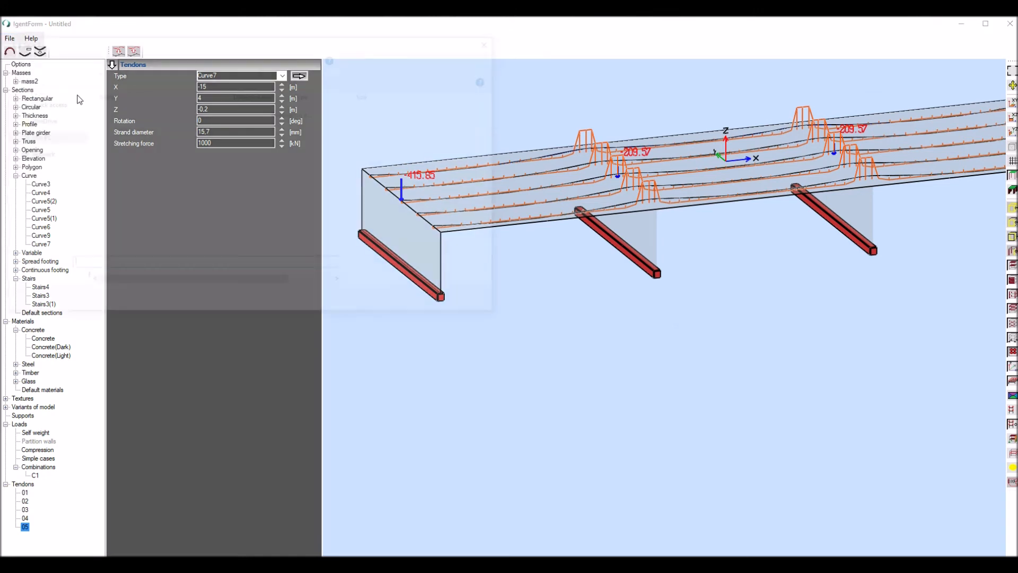
{"action": "left_click", "coordinate": [143, 110]}
{"action": "left_click", "coordinate": [423, 303]}
{"action": "left_click", "coordinate": [529, 289]}
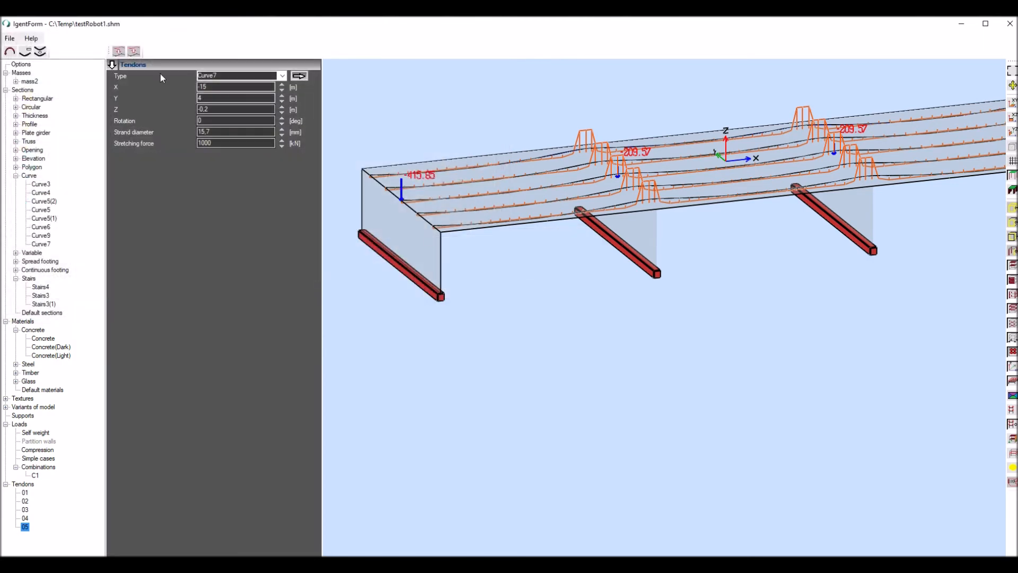
- Export the model to Robot Structural Analysis as the RTD file 1.RTD in C:\Temp, replacing the existing file
{"action": "left_click", "coordinate": [9, 38]}
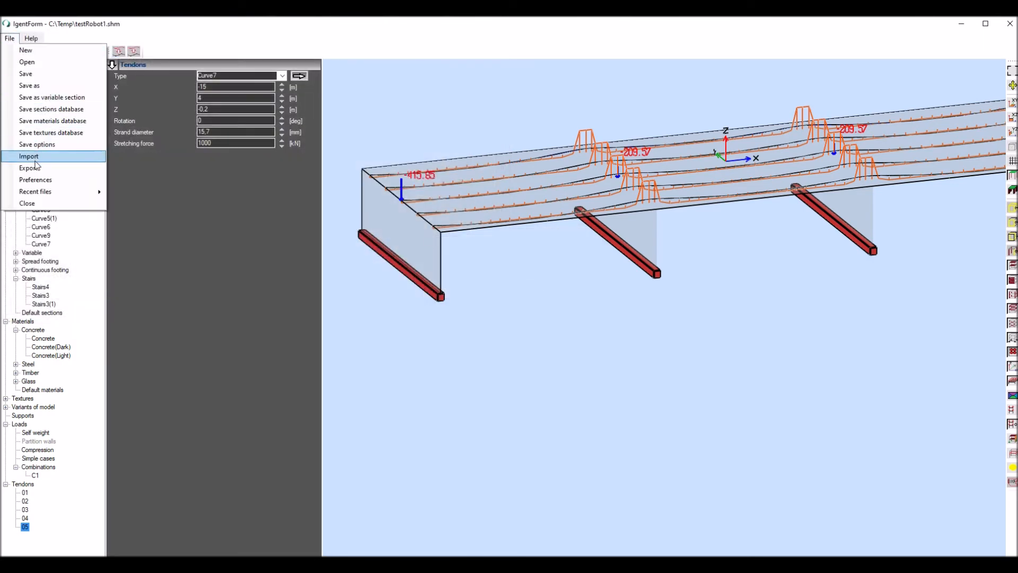
{"action": "left_click", "coordinate": [34, 170]}
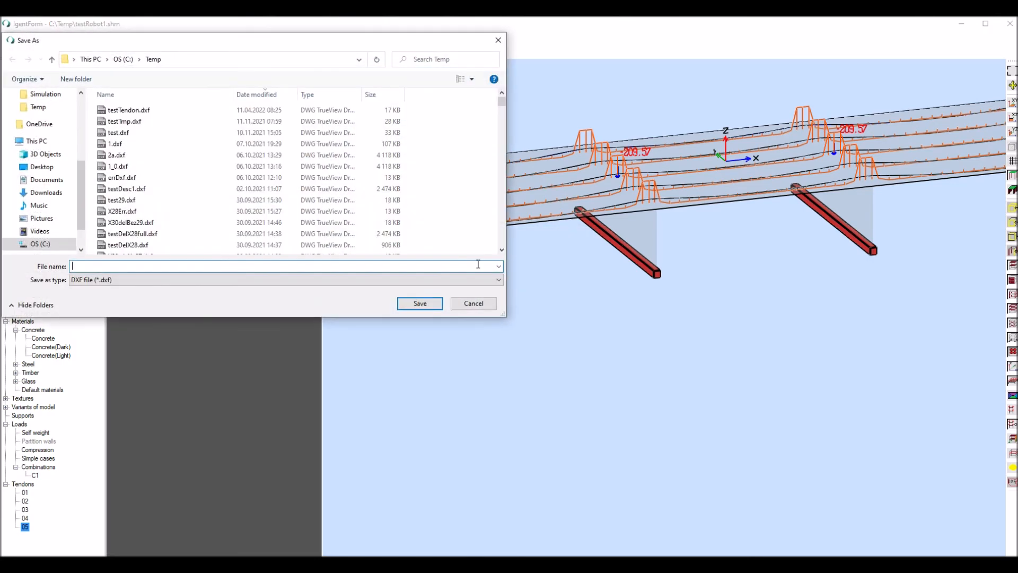
{"action": "left_click", "coordinate": [499, 280]}
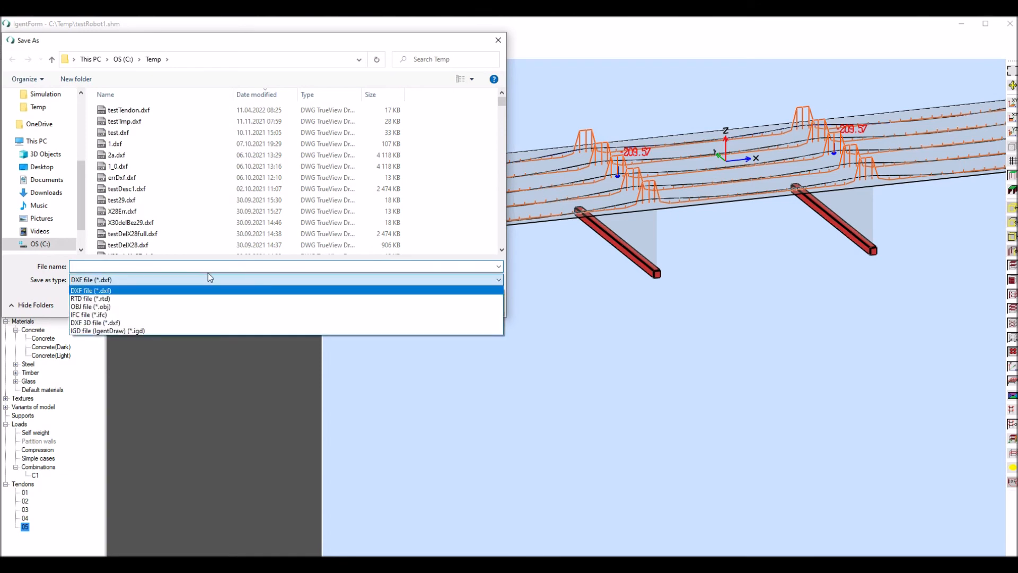
{"action": "left_click", "coordinate": [98, 299]}
{"action": "left_click", "coordinate": [115, 110]}
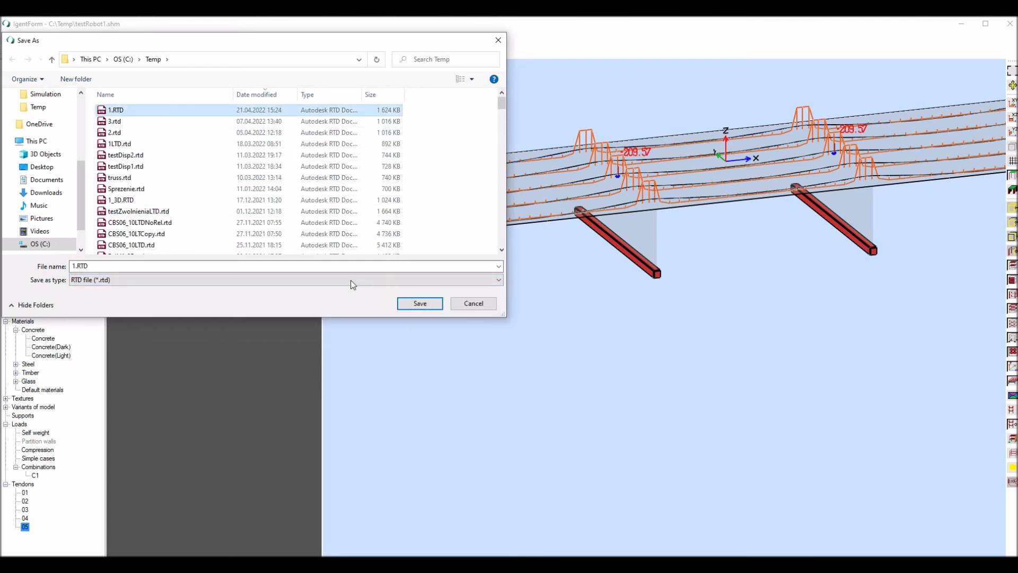
{"action": "left_click", "coordinate": [418, 303]}
{"action": "left_click", "coordinate": [536, 289]}
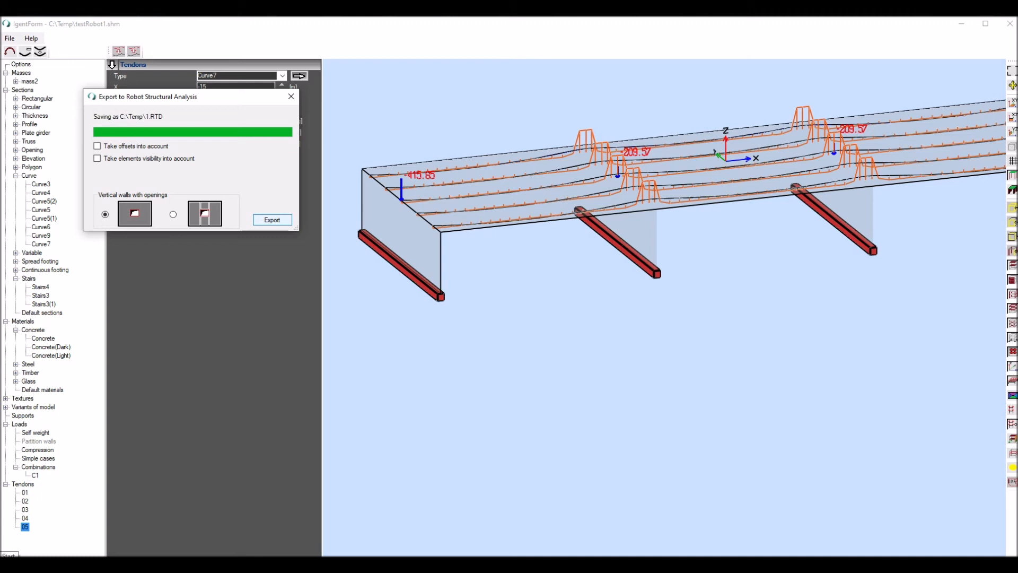
- Launch Robot Structural Analysis Professional, open the recent project 1.RTD and show the structure in a 3D view
{"action": "left_click", "coordinate": [10, 563]}
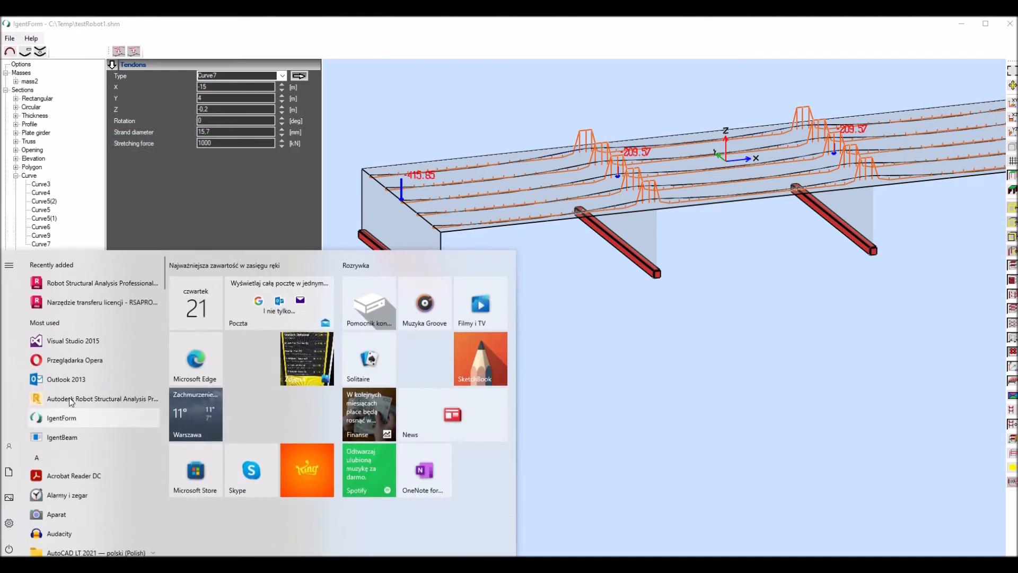
{"action": "left_click", "coordinate": [79, 283]}
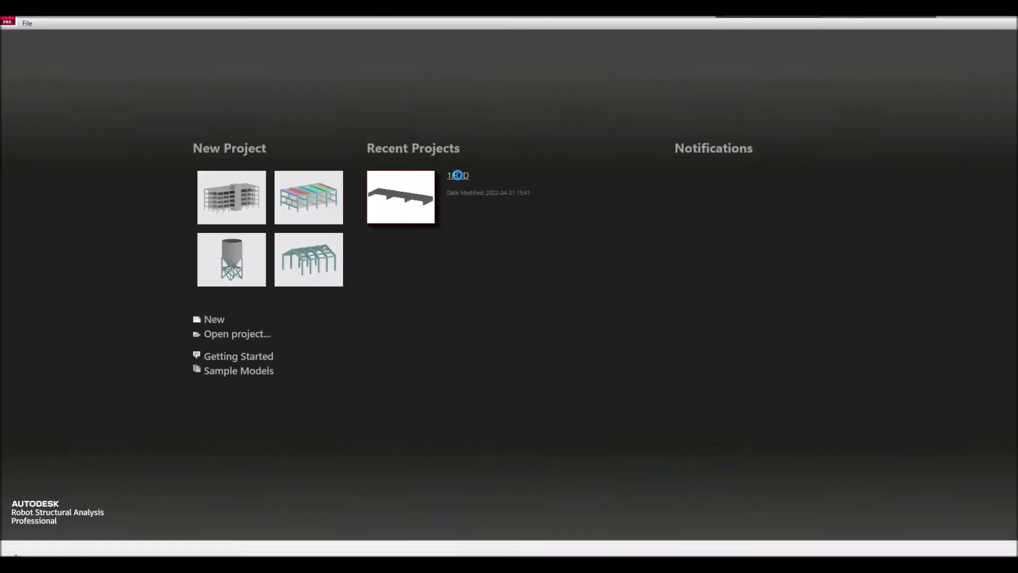
{"action": "left_click", "coordinate": [457, 176]}
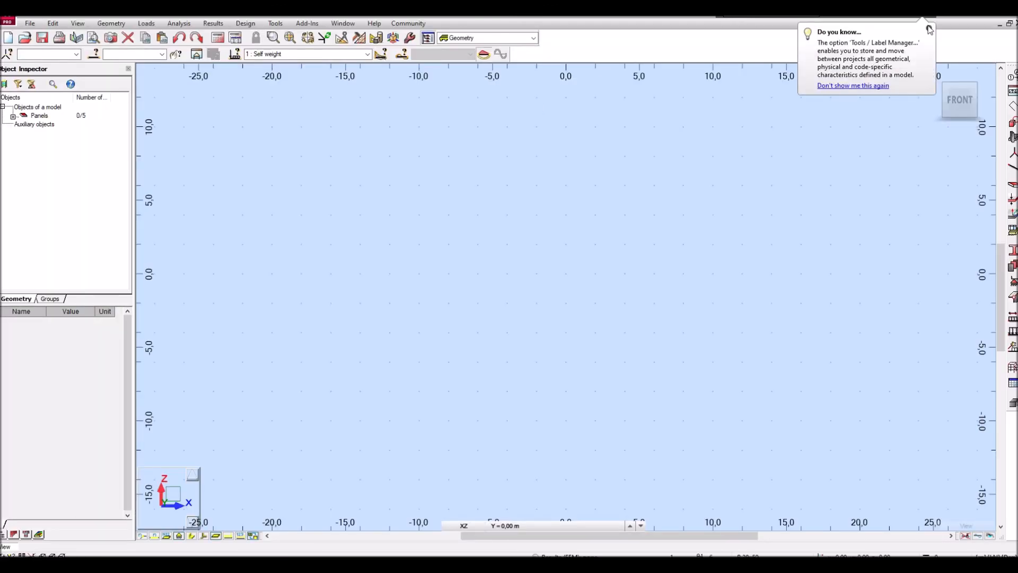
{"action": "left_click", "coordinate": [929, 28]}
{"action": "left_click", "coordinate": [934, 74]}
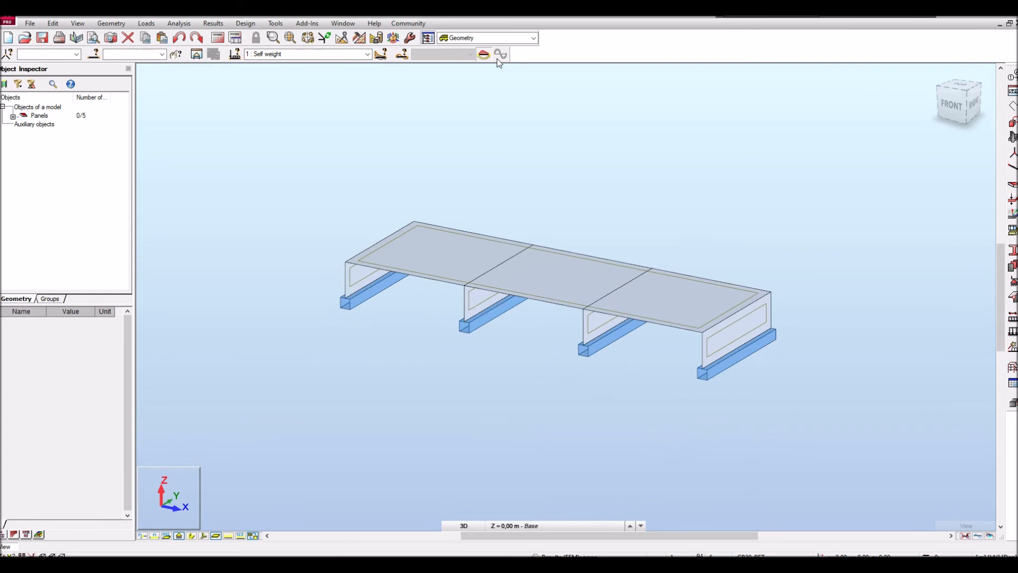
- Switch the workspace to the Loads layout and display load case 2, Compression
{"action": "left_click", "coordinate": [533, 38]}
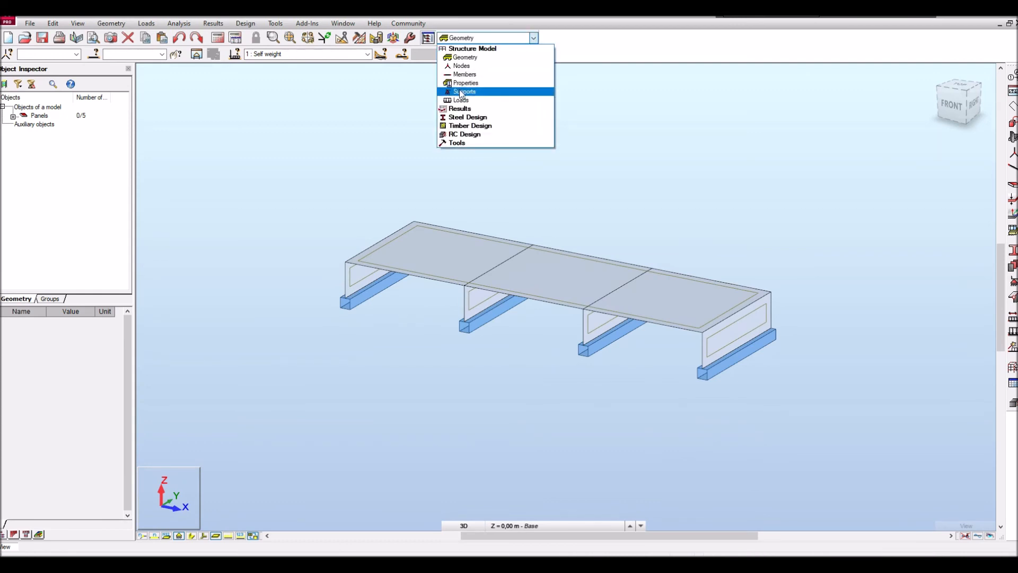
{"action": "left_click", "coordinate": [458, 100]}
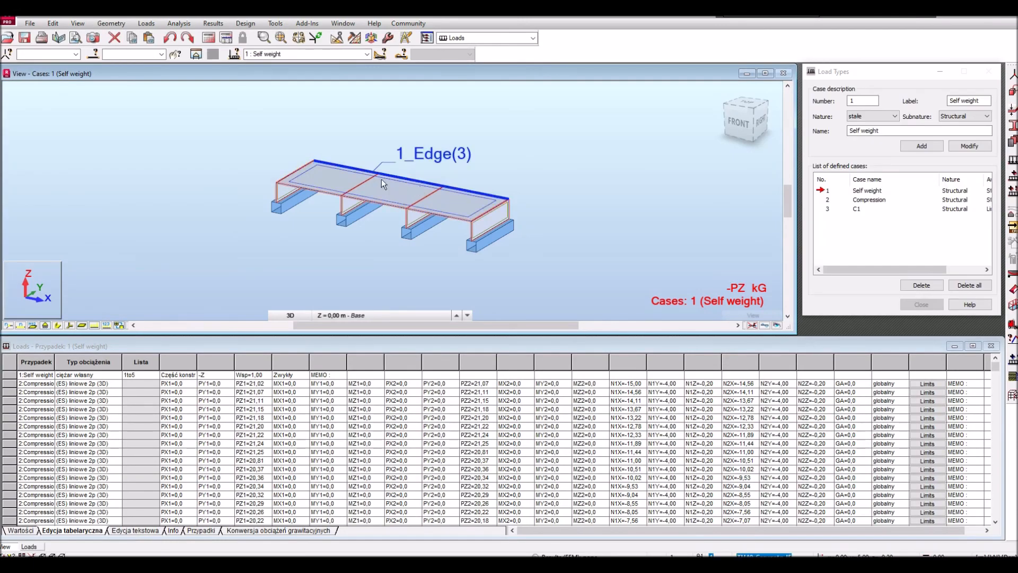
{"action": "left_click", "coordinate": [367, 54]}
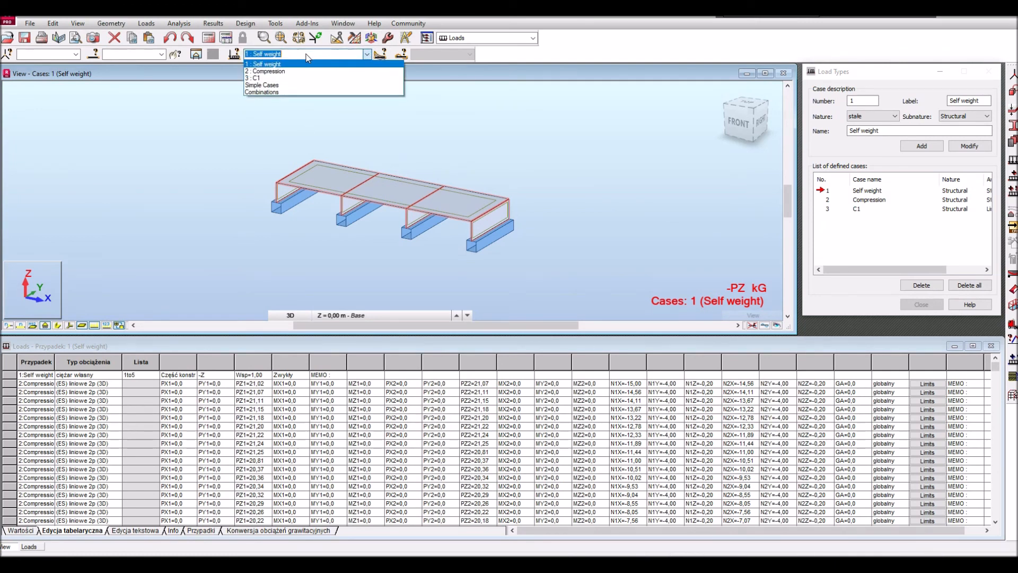
{"action": "left_click", "coordinate": [275, 72]}
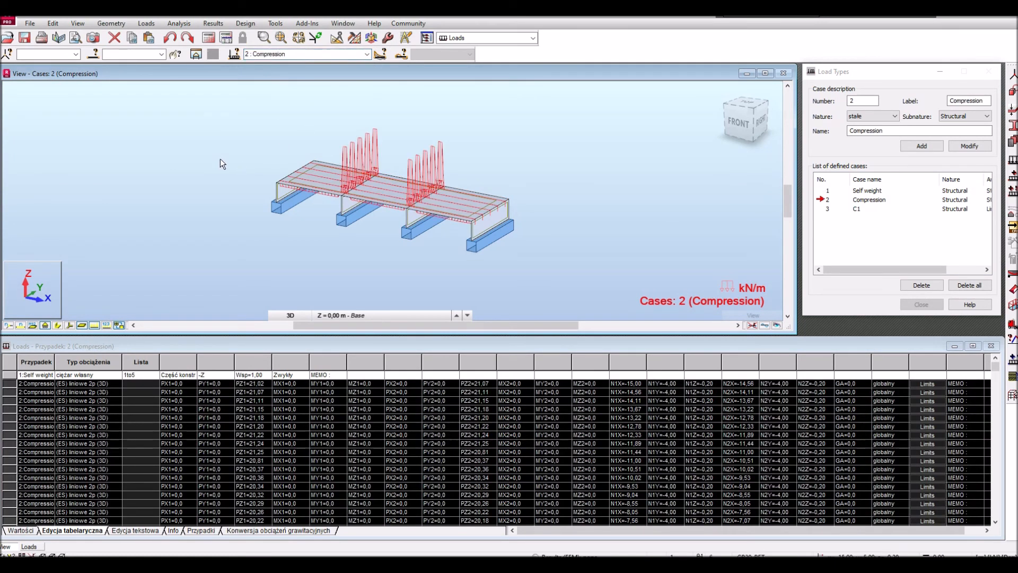
- Examine the transferred tendon loads on the slab from several angles and compare them with the IgentForm model
{"action": "middle_click_drag", "start_coordinate": [185, 144], "coordinate": [220, 136], "text": "shift"}
{"action": "scroll", "coordinate": [275, 187], "scroll_direction": "up", "scroll_amount": 1}
{"action": "scroll", "coordinate": [275, 187], "scroll_direction": "down", "scroll_amount": 3}
{"action": "scroll", "coordinate": [314, 182], "scroll_direction": "up", "scroll_amount": 4}
{"action": "scroll", "coordinate": [306, 177], "scroll_direction": "down", "scroll_amount": 1}
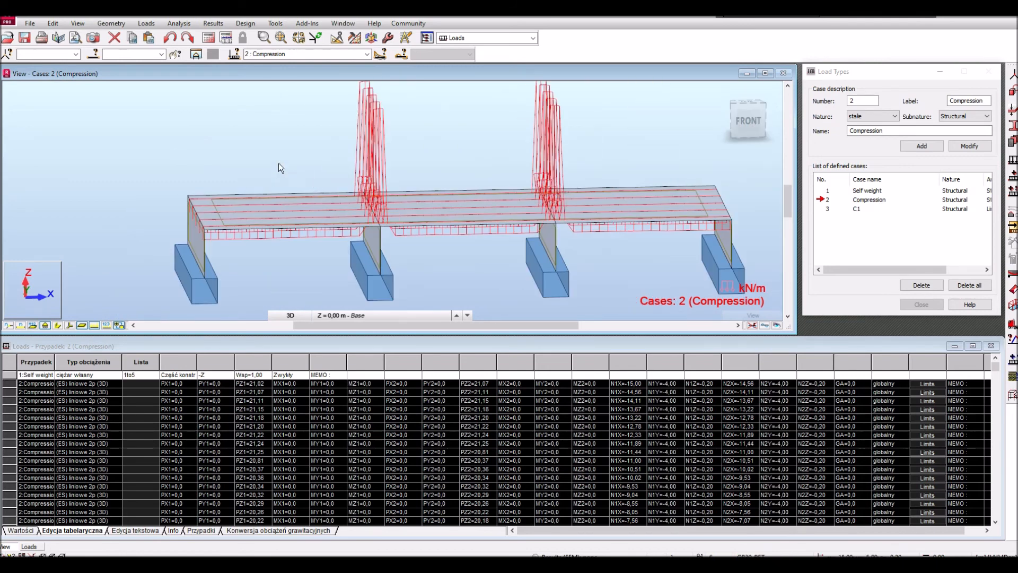
{"action": "mouse_move", "coordinate": [275, 158]}
{"action": "middle_mouse_down", "text": "shift"}
{"action": "mouse_move", "coordinate": [256, 134]}
{"action": "mouse_move", "coordinate": [250, 149]}
{"action": "mouse_move", "coordinate": [305, 152]}
{"action": "mouse_move", "coordinate": [286, 154]}
{"action": "middle_mouse_up", "text": "shift"}
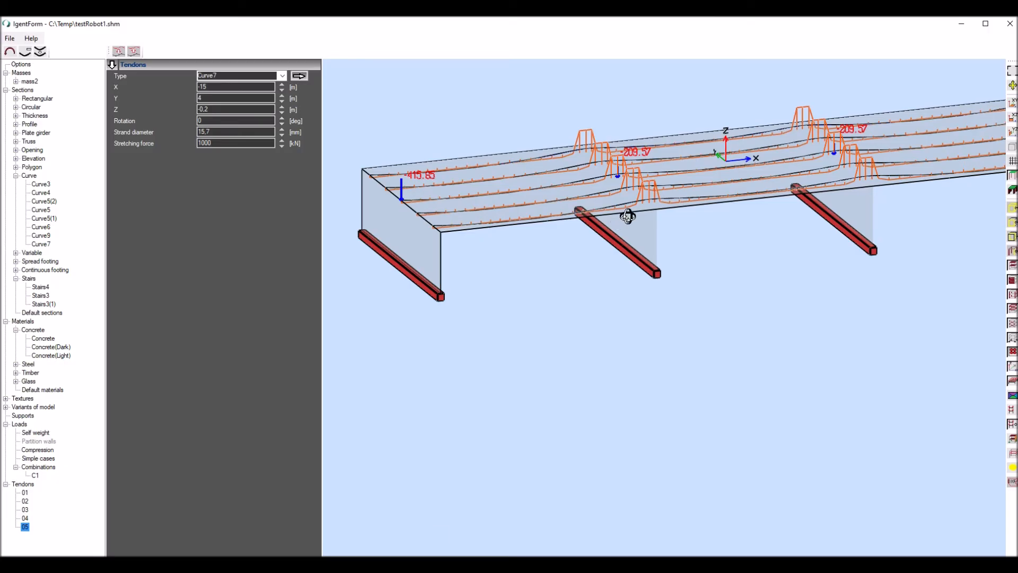
{"action": "scroll", "coordinate": [620, 214], "scroll_direction": "up", "scroll_amount": 3}
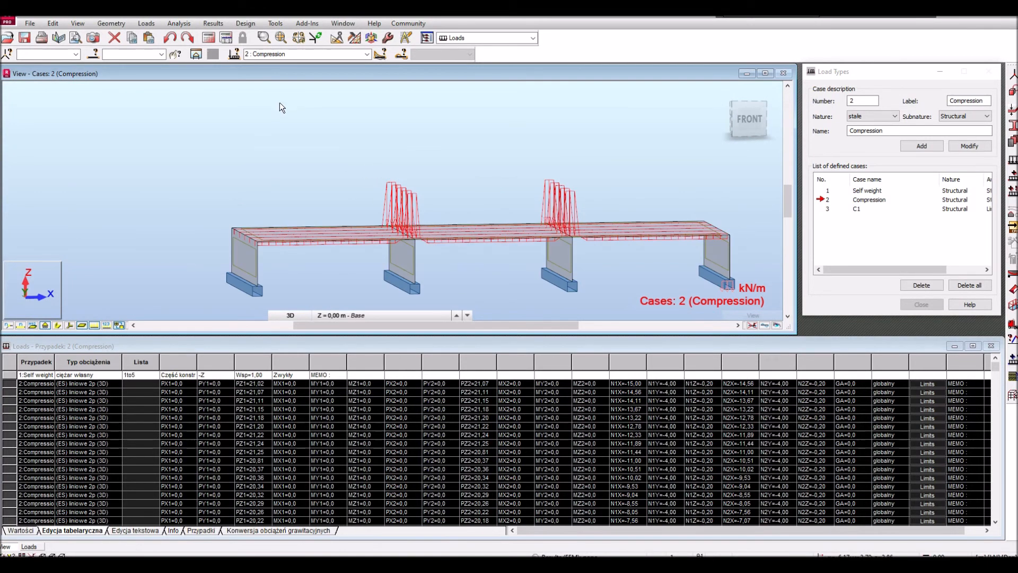
{"action": "scroll", "coordinate": [234, 151], "scroll_direction": "down", "scroll_amount": 2}
- Run the static analysis of the structure
{"action": "left_click", "coordinate": [366, 55]}
{"action": "left_click", "coordinate": [367, 55]}
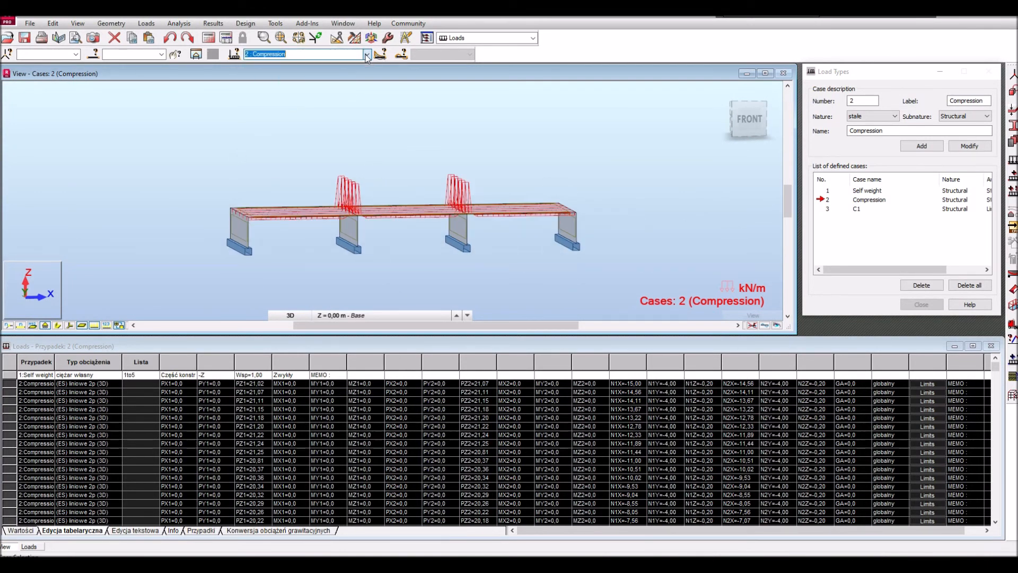
{"action": "left_click", "coordinate": [208, 37]}
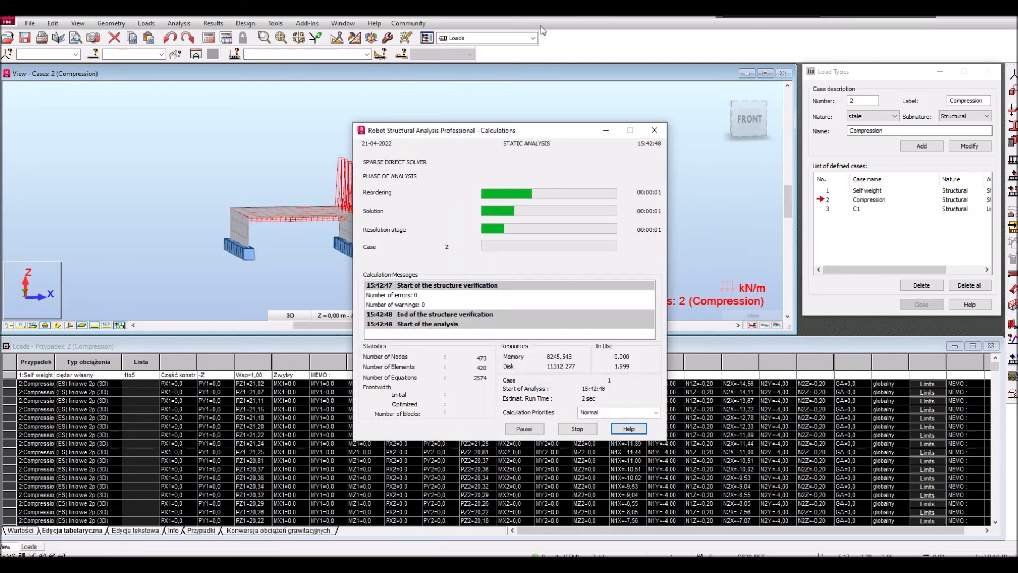
- Switch to the results maps layout and display the z displacement map on the structure in top view
{"action": "left_click", "coordinate": [533, 38]}
{"action": "left_click", "coordinate": [458, 108]}
{"action": "left_click", "coordinate": [480, 75]}
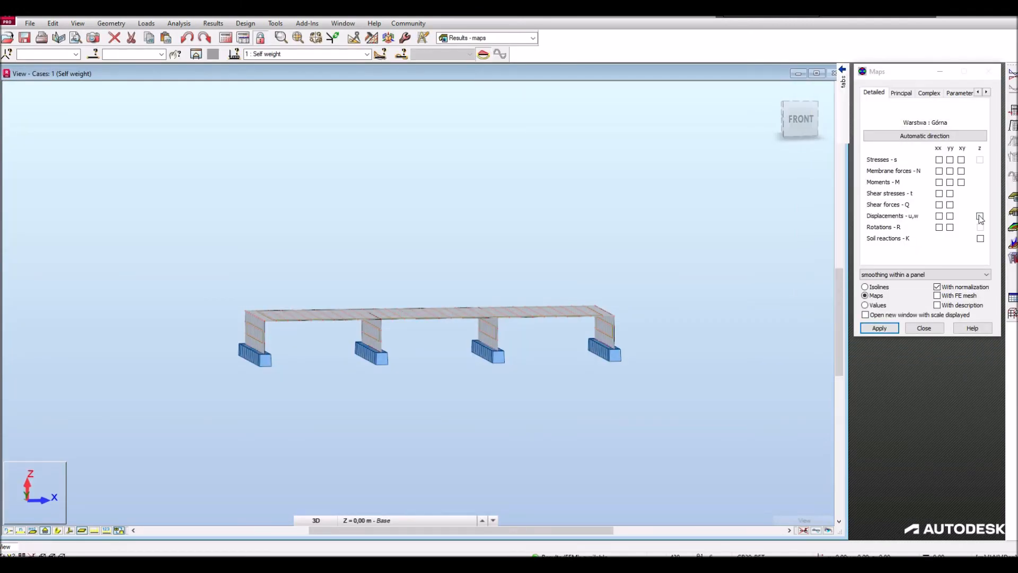
{"action": "left_click", "coordinate": [979, 216]}
{"action": "left_click", "coordinate": [882, 327]}
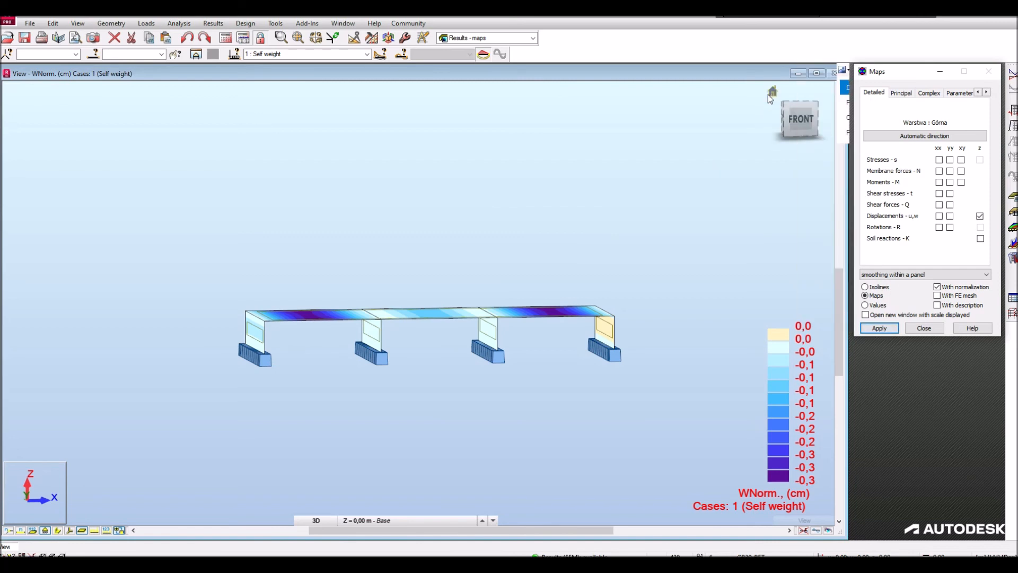
{"action": "left_click", "coordinate": [768, 91]}
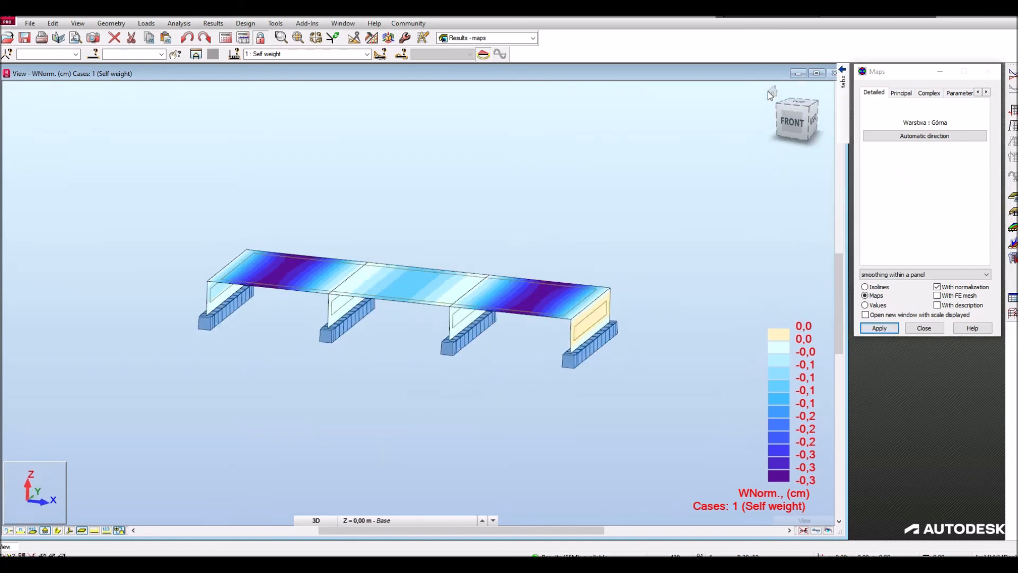
{"action": "left_click", "coordinate": [788, 123]}
{"action": "left_click", "coordinate": [799, 93]}
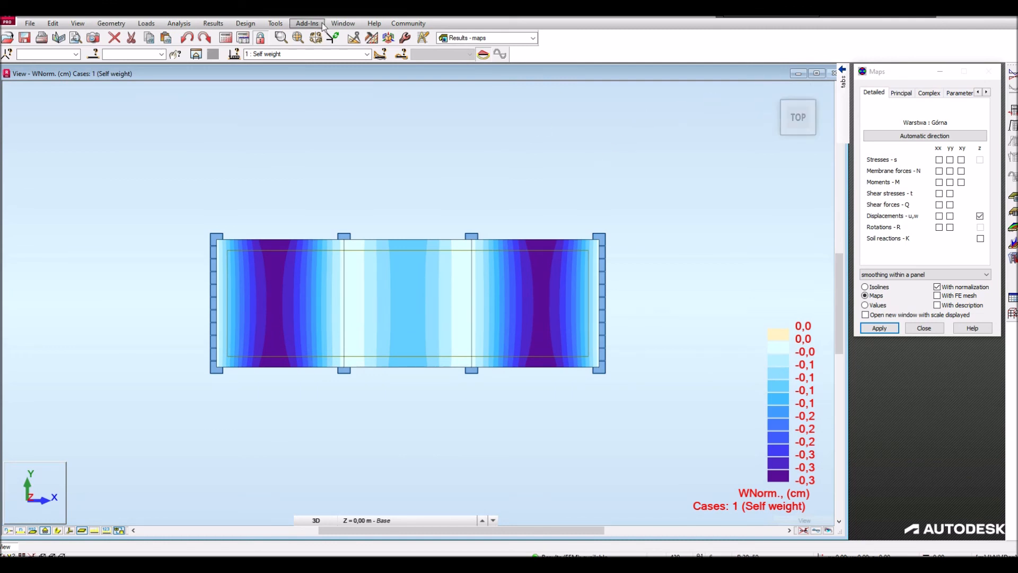
- Set the displacement unit in the job preferences to millimetres with two decimal places
{"action": "left_click", "coordinate": [275, 23]}
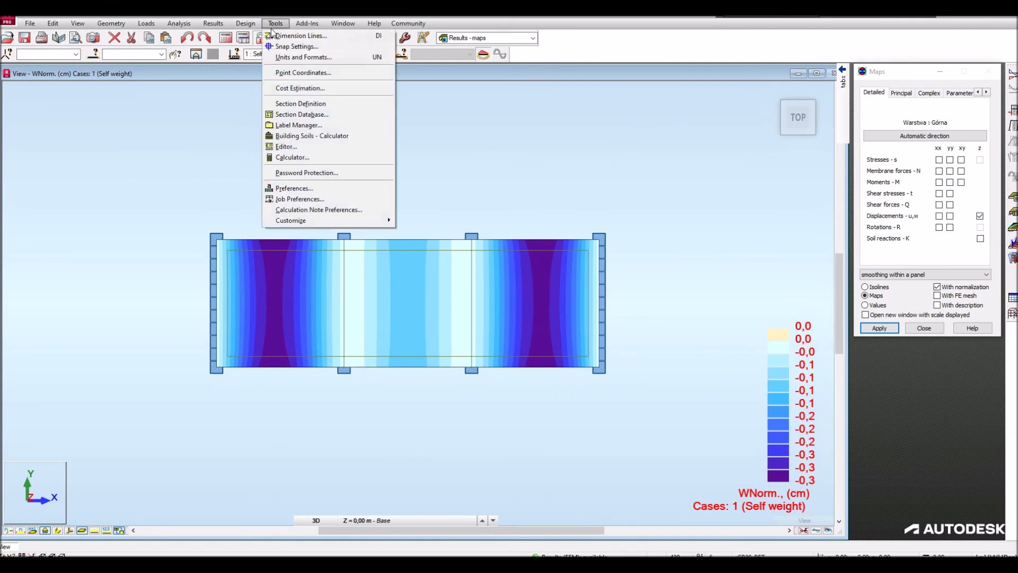
{"action": "left_click", "coordinate": [293, 200]}
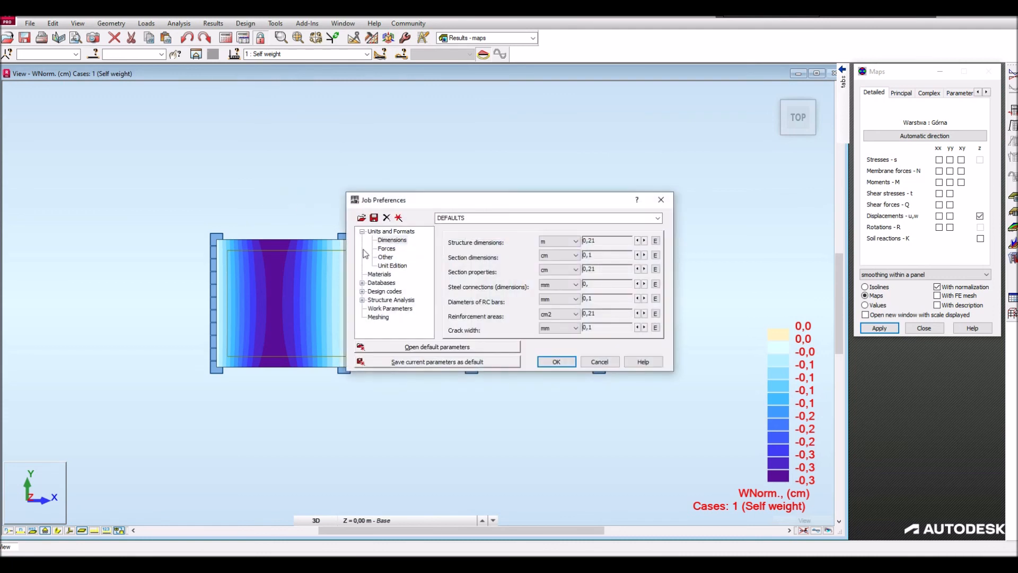
{"action": "left_click", "coordinate": [386, 257]}
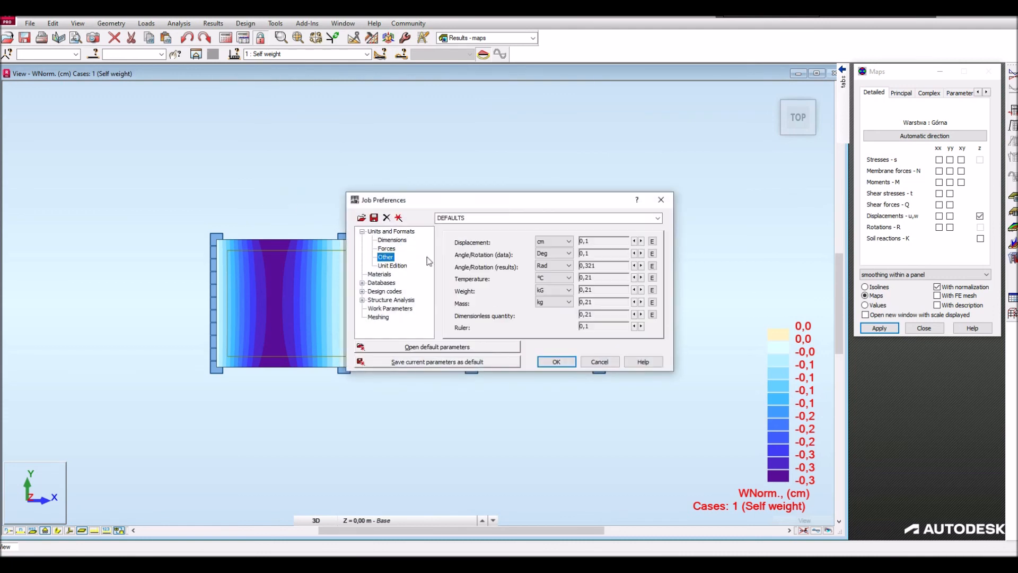
{"action": "left_click", "coordinate": [560, 243]}
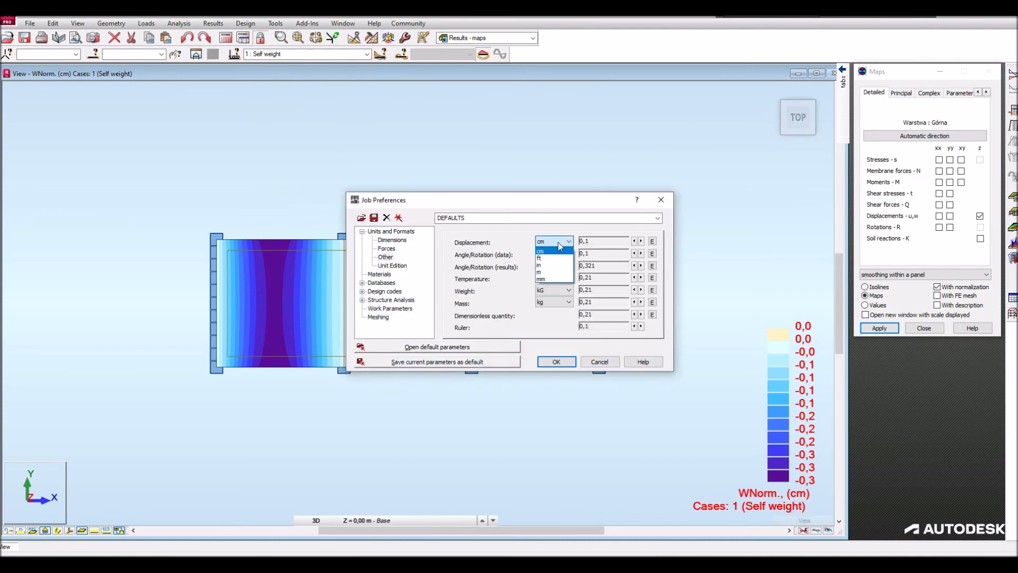
{"action": "left_click", "coordinate": [542, 279]}
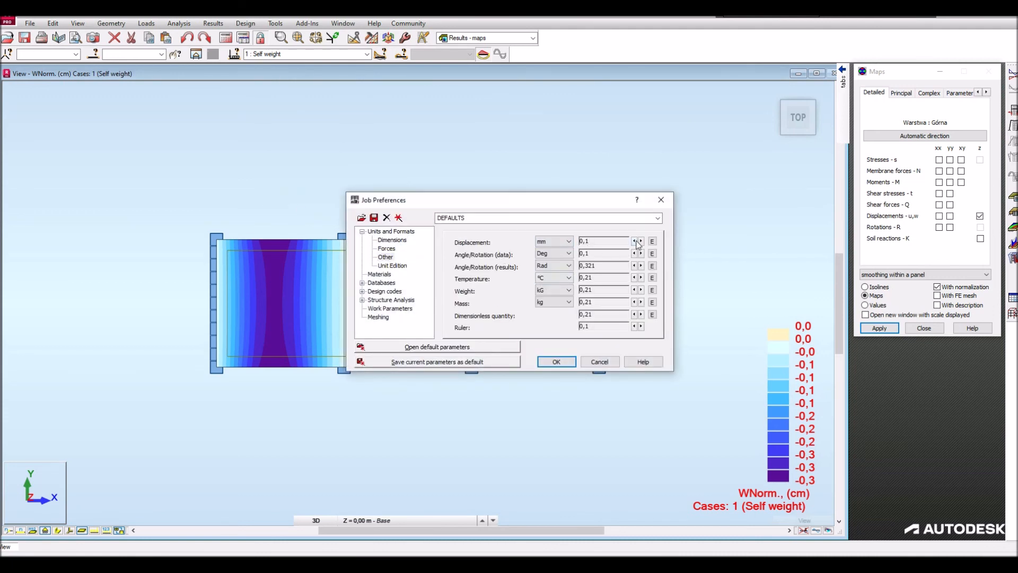
{"action": "left_click", "coordinate": [556, 361]}
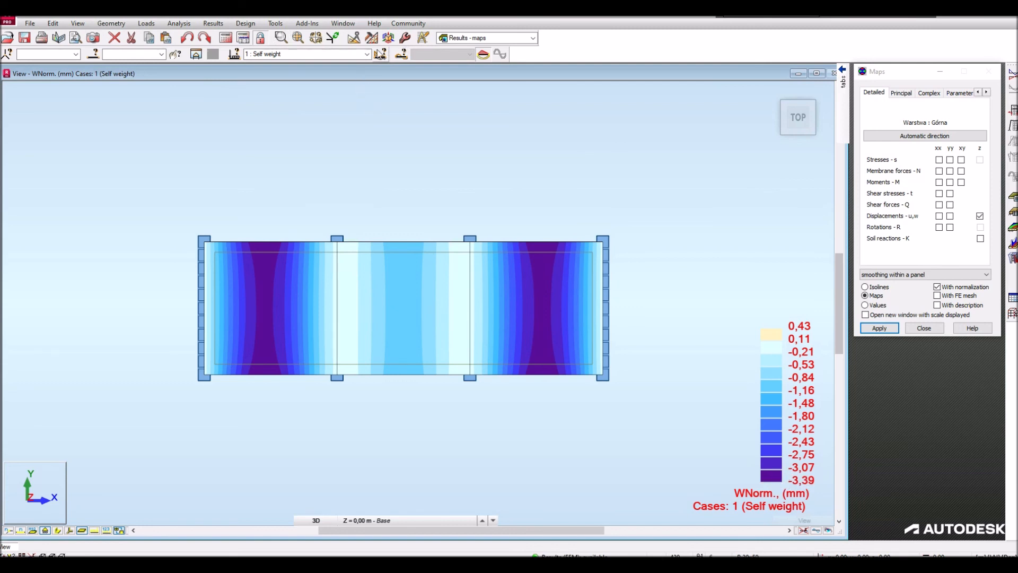
- Display the z displacement map for load case 2, Compression, and for combination 3, C1
{"action": "left_click", "coordinate": [304, 55]}
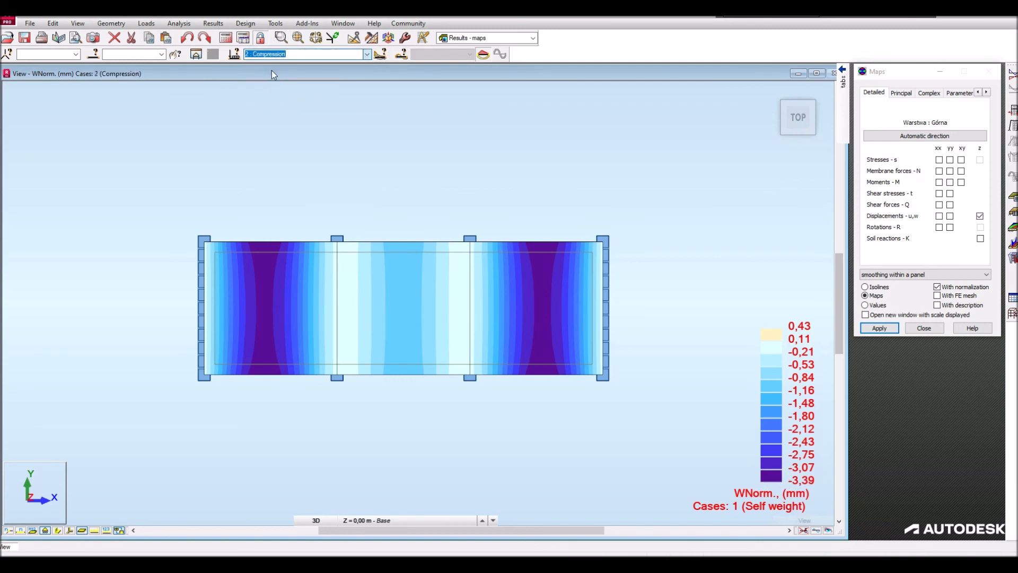
{"action": "left_click", "coordinate": [272, 71]}
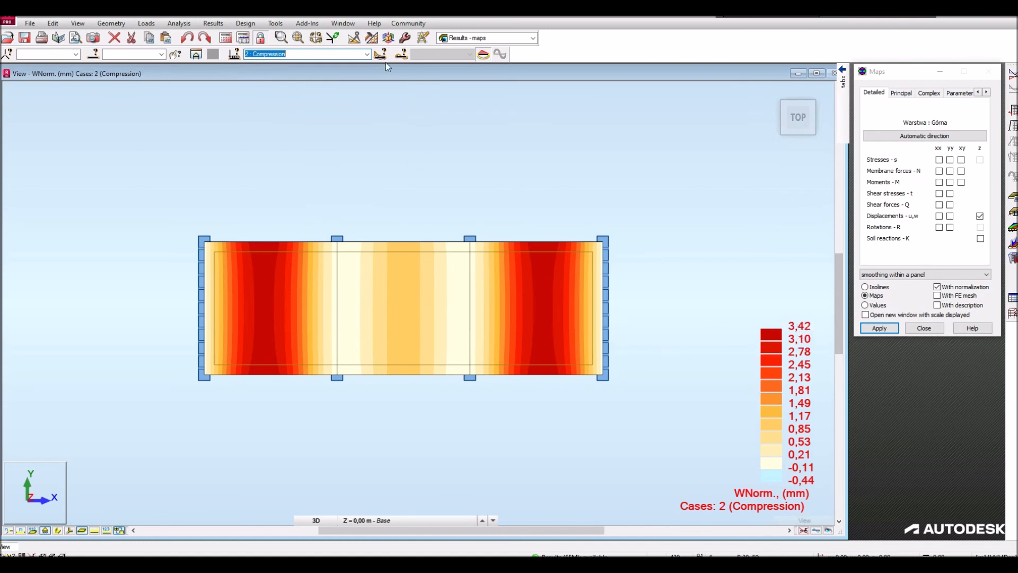
{"action": "left_click", "coordinate": [366, 54]}
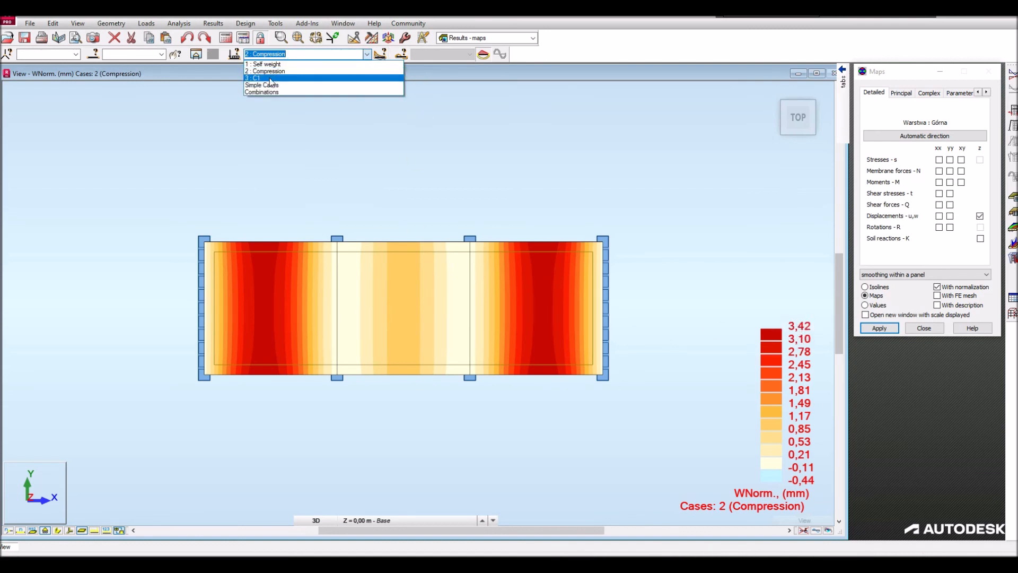
{"action": "left_click", "coordinate": [269, 78]}
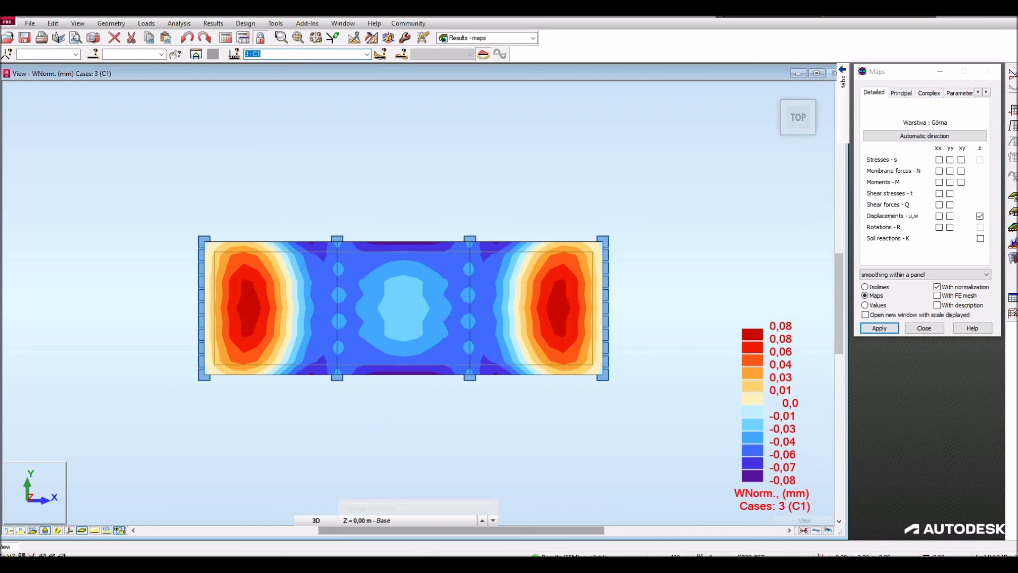
- Switch to IgentForm and inspect the slab's support reactions for Self weight, Compression and combination C1
{"action": "left_click", "coordinate": [420, 564]}
{"action": "scroll", "coordinate": [520, 258], "scroll_direction": "down", "scroll_amount": 6}
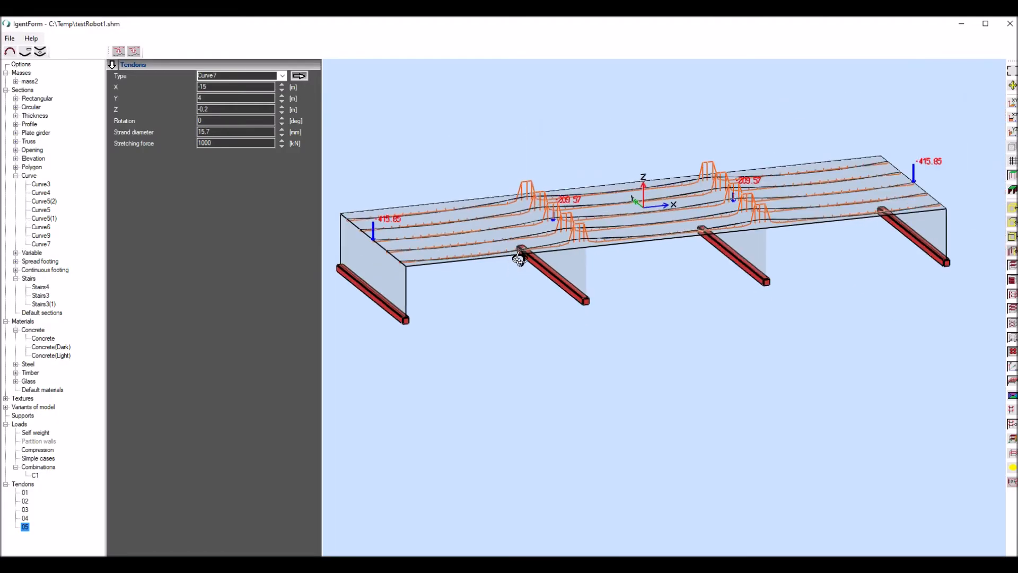
{"action": "mouse_move", "coordinate": [497, 205]}
{"action": "middle_mouse_down"}
{"action": "mouse_move", "coordinate": [489, 189]}
{"action": "mouse_move", "coordinate": [495, 195]}
{"action": "middle_mouse_up"}
{"action": "scroll", "coordinate": [445, 220], "scroll_direction": "up", "scroll_amount": 5}
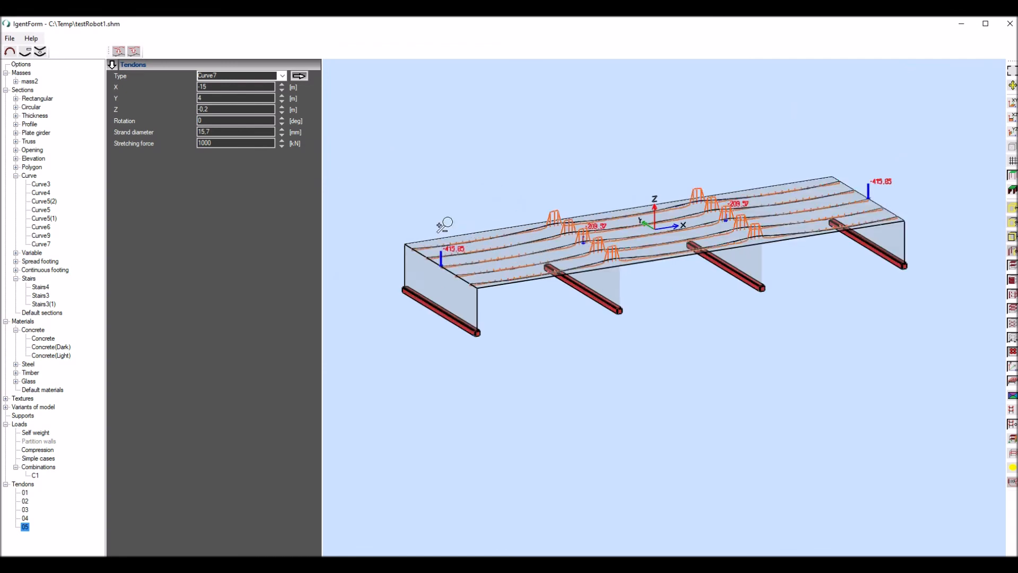
{"action": "left_click", "coordinate": [45, 432]}
{"action": "scroll", "coordinate": [450, 273], "scroll_direction": "up", "scroll_amount": 5}
{"action": "scroll", "coordinate": [450, 273], "scroll_direction": "down", "scroll_amount": 4}
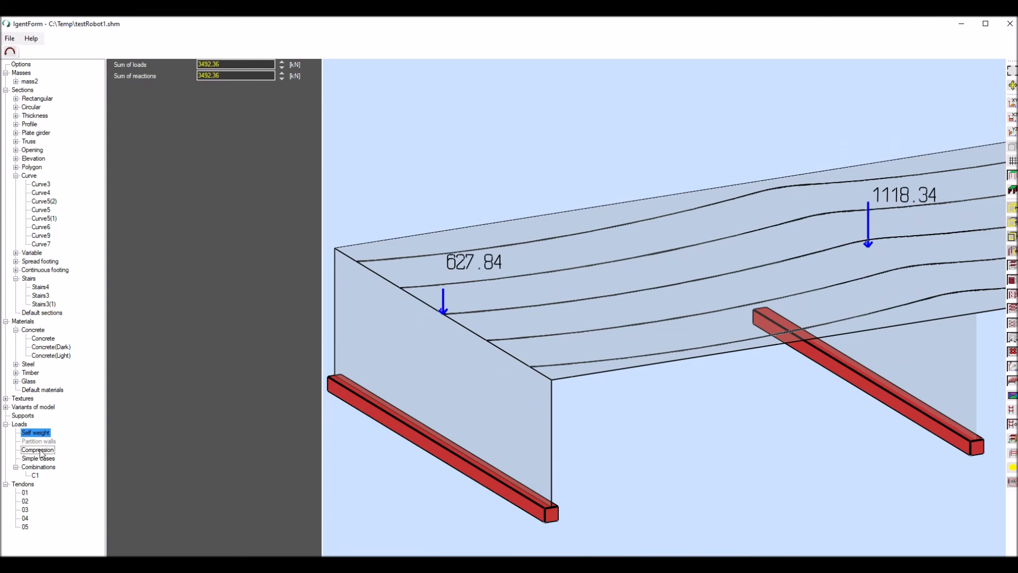
{"action": "left_click", "coordinate": [40, 450]}
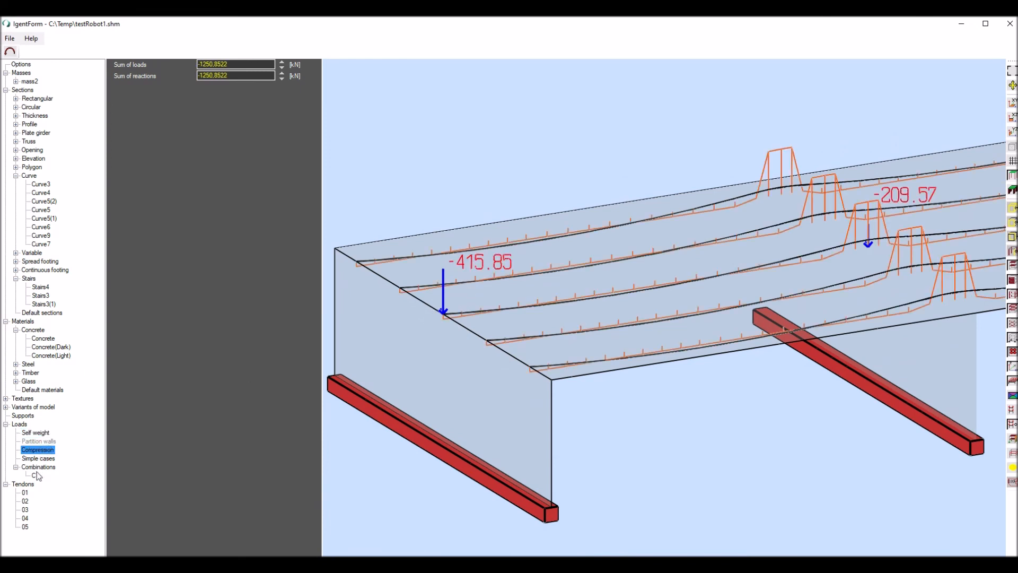
{"action": "left_click", "coordinate": [35, 475]}
{"action": "scroll", "coordinate": [420, 199], "scroll_direction": "down", "scroll_amount": 5}
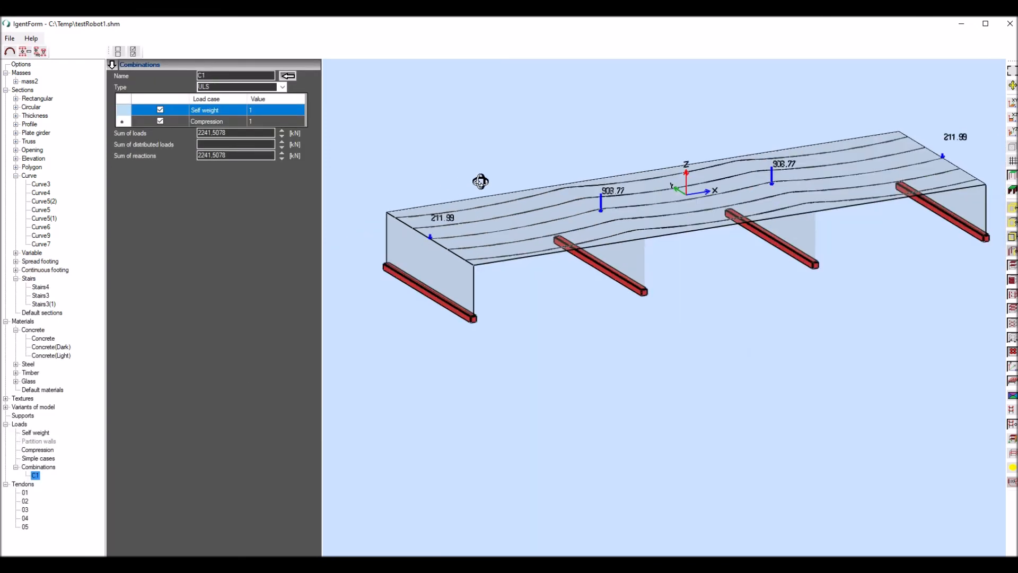